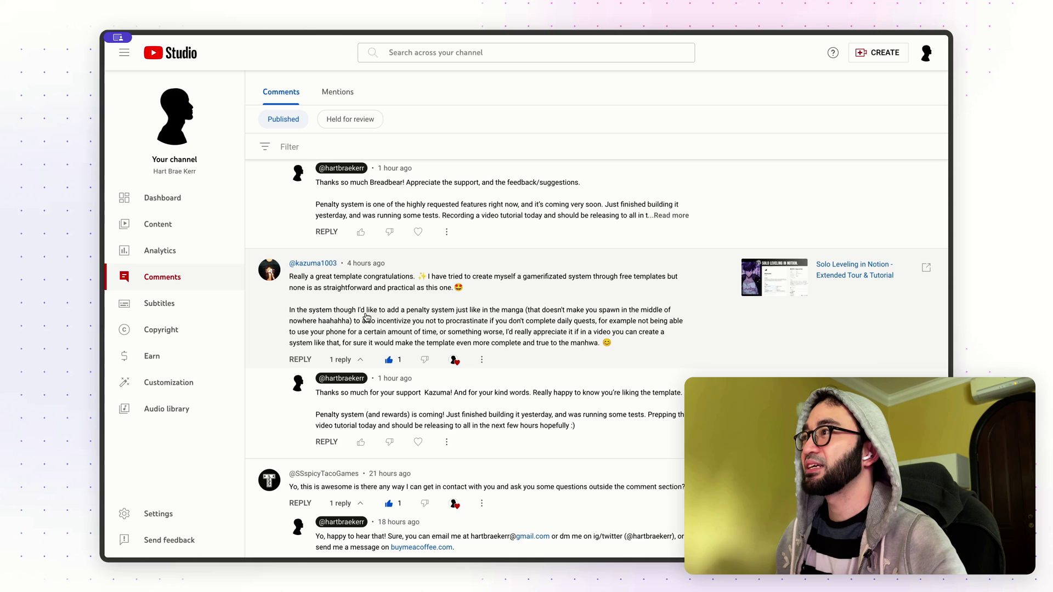
Highlight the requests for a penalty system in the two latest viewer comments.
left_click_drag(387, 311, 533, 314)
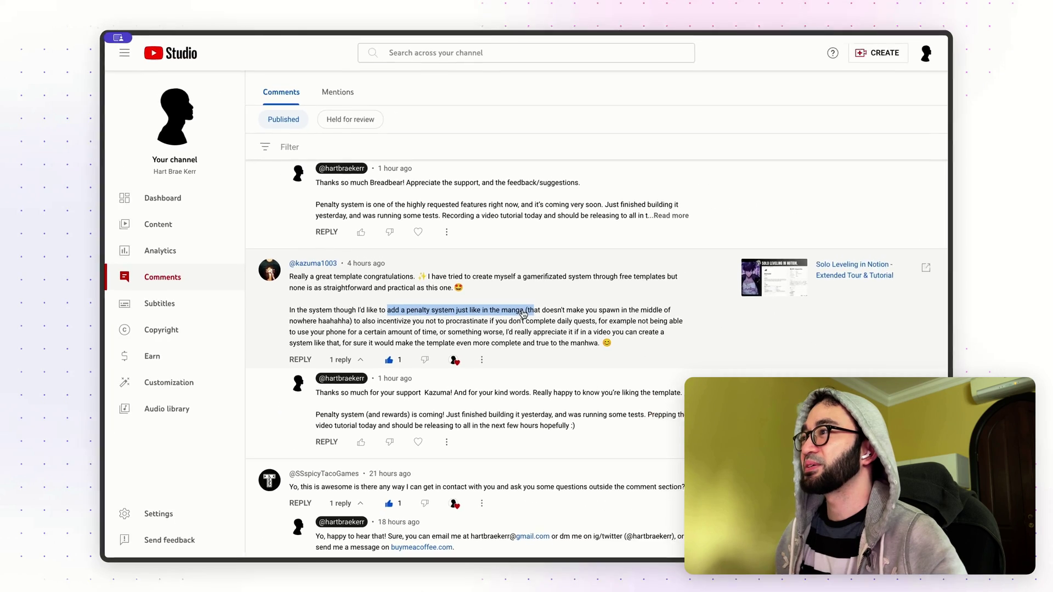
scroll(493, 324, "up", 2)
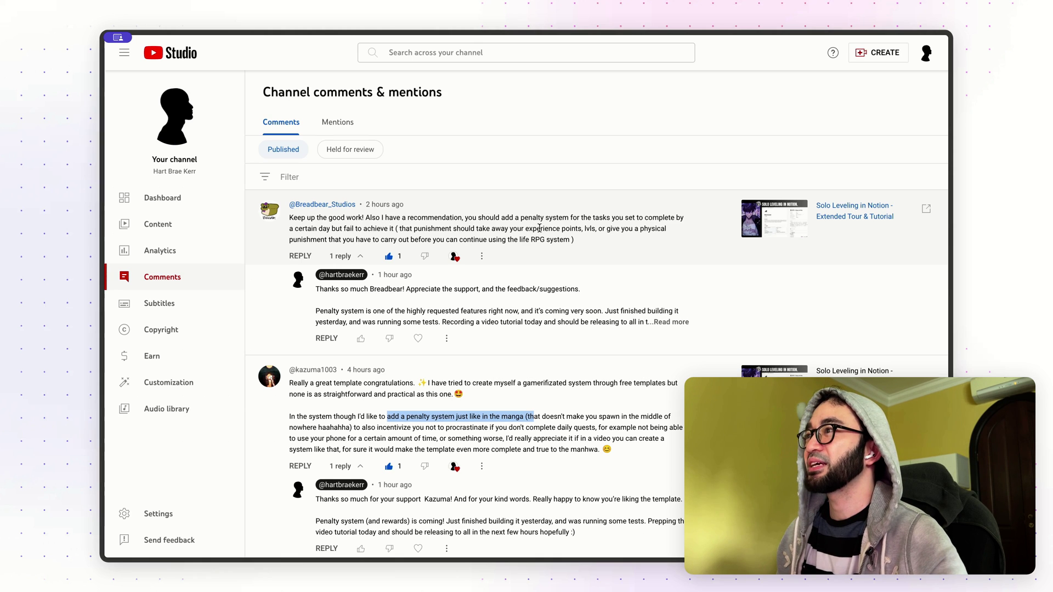
left_click_drag(501, 218, 669, 211)
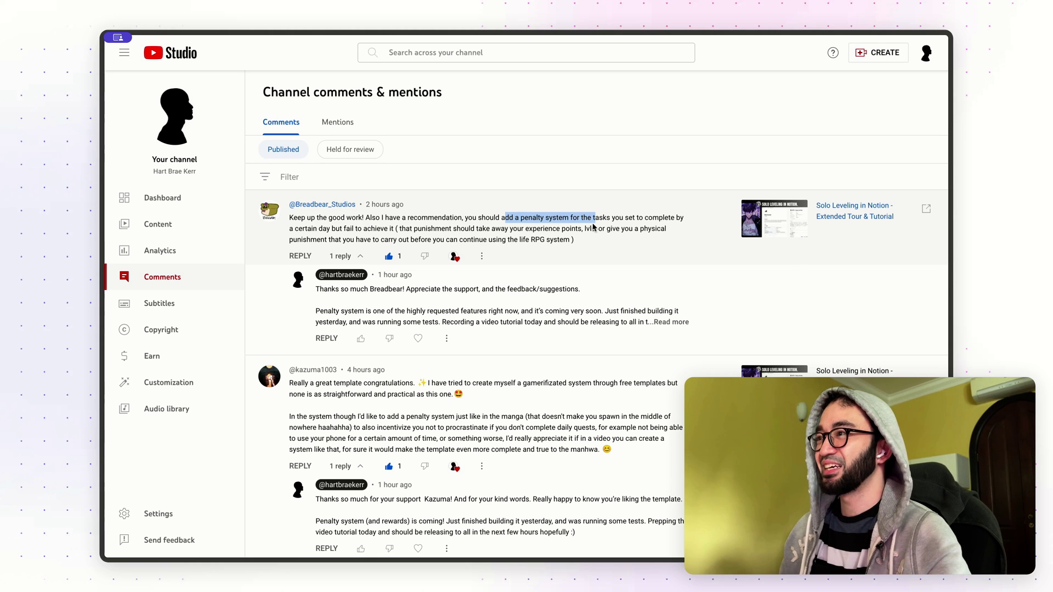
Switch to the Life RPG • Beta page in Notion and find the Karma board with its Reward and Penalty groups.
key("super+t")
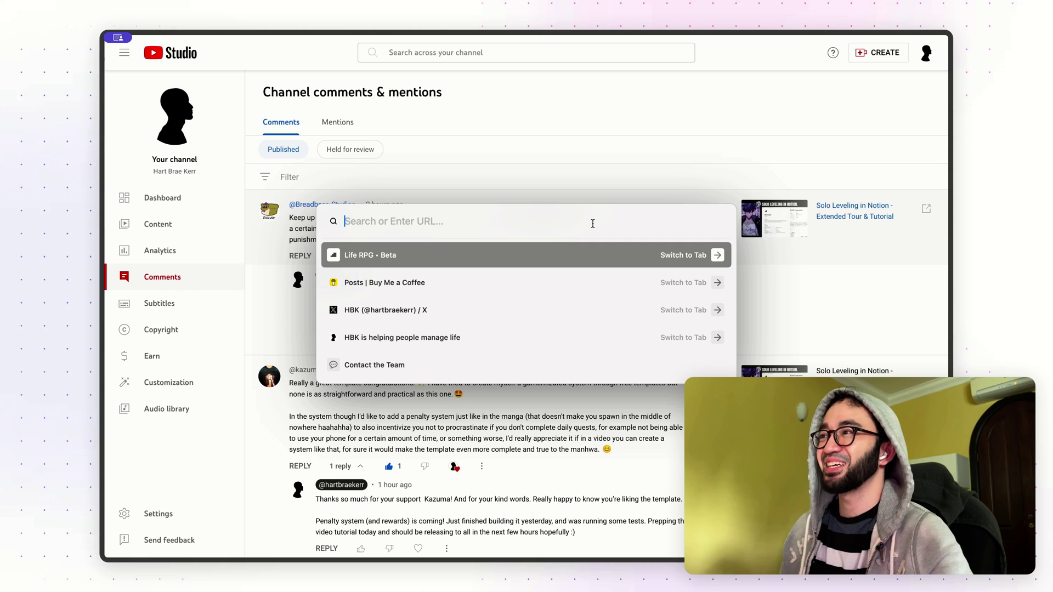
left_click(448, 256)
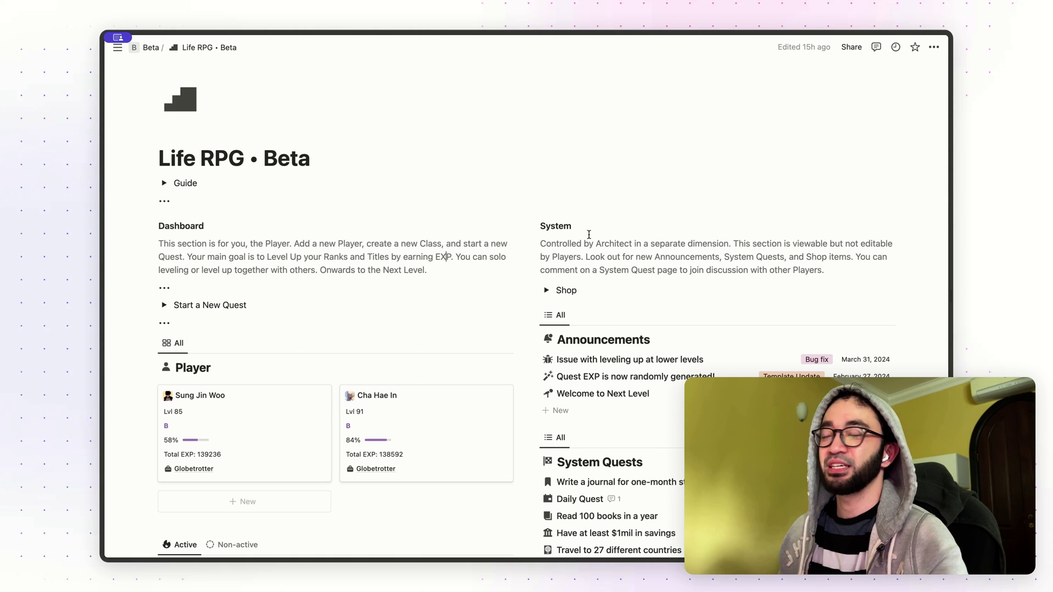
scroll(575, 242, "down", 1)
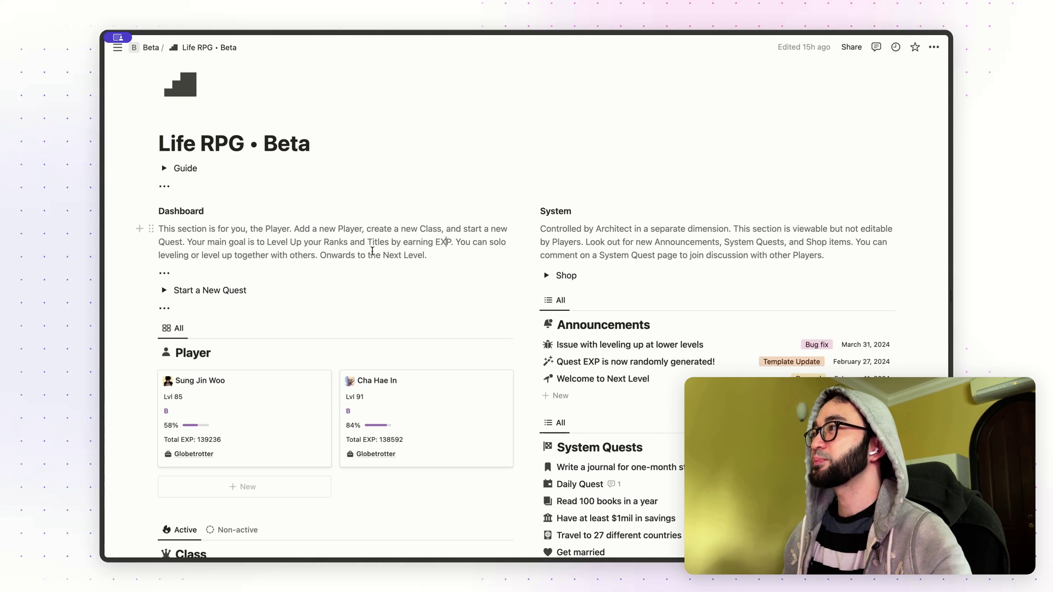
scroll(370, 250, "down", 10)
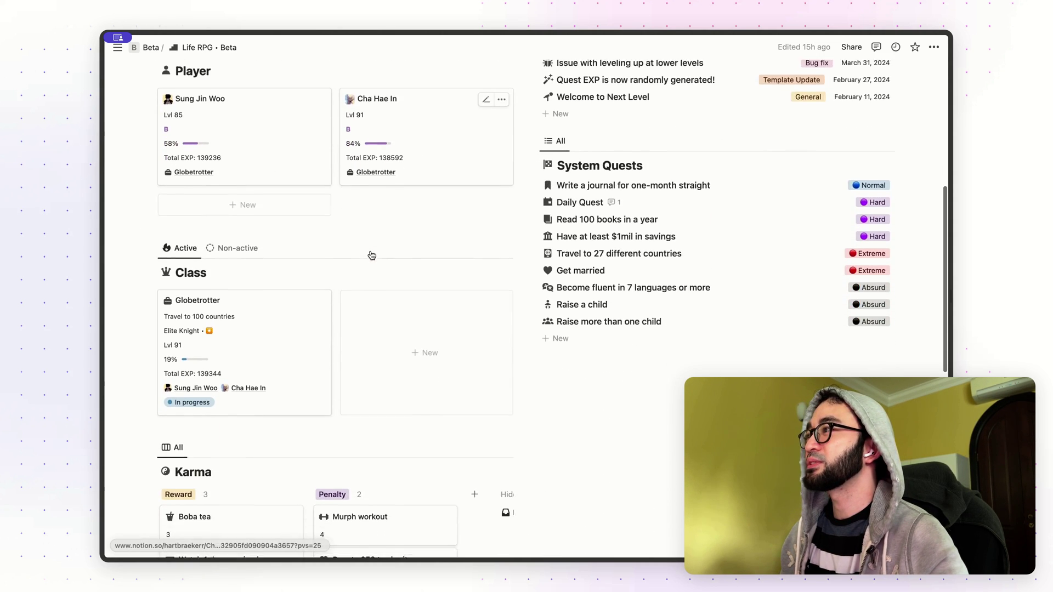
scroll(371, 251, "down", 3)
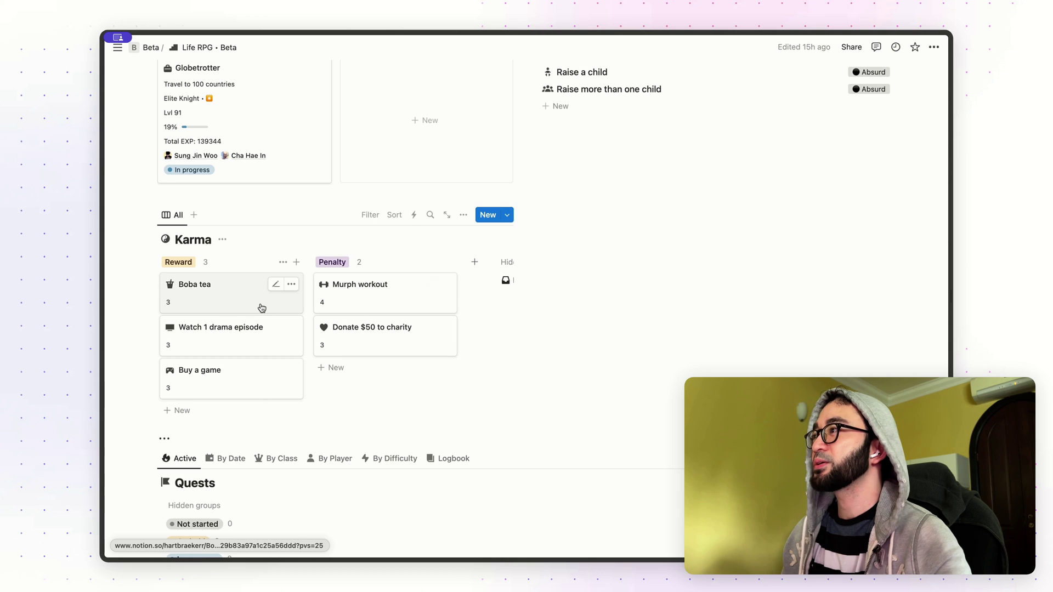
scroll(259, 305, "down", 1)
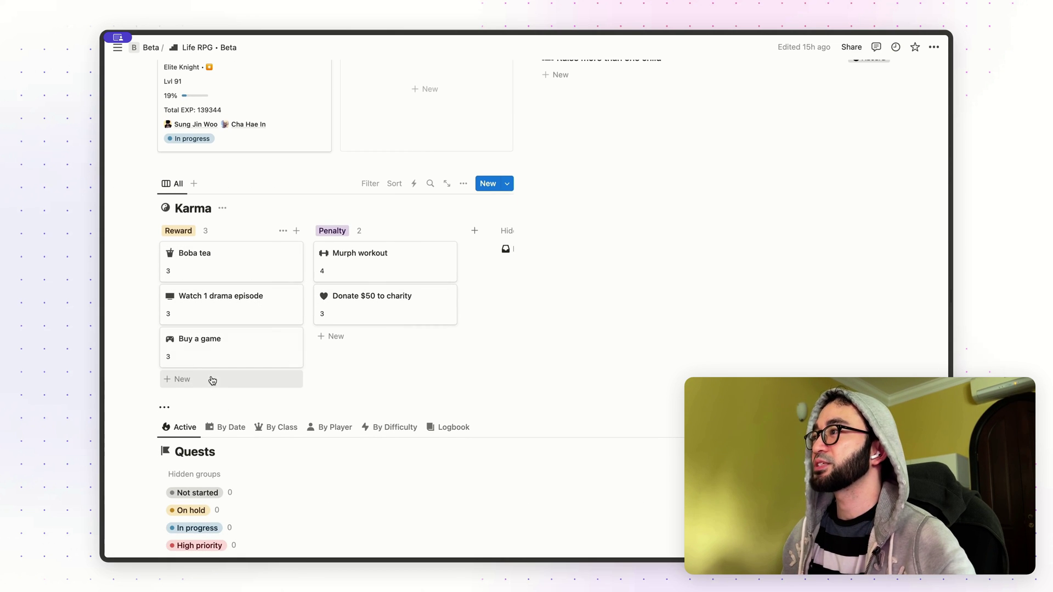
scroll(378, 323, "down", 1)
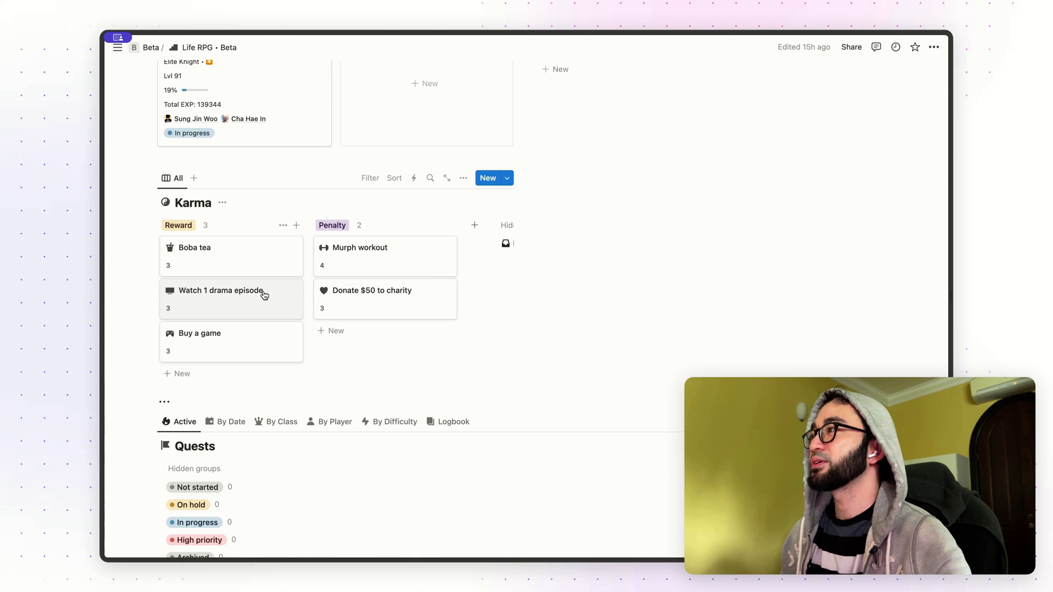
Review the Donate $50 to charity and Murph workout penalty pages from the Karma board.
left_click(365, 309)
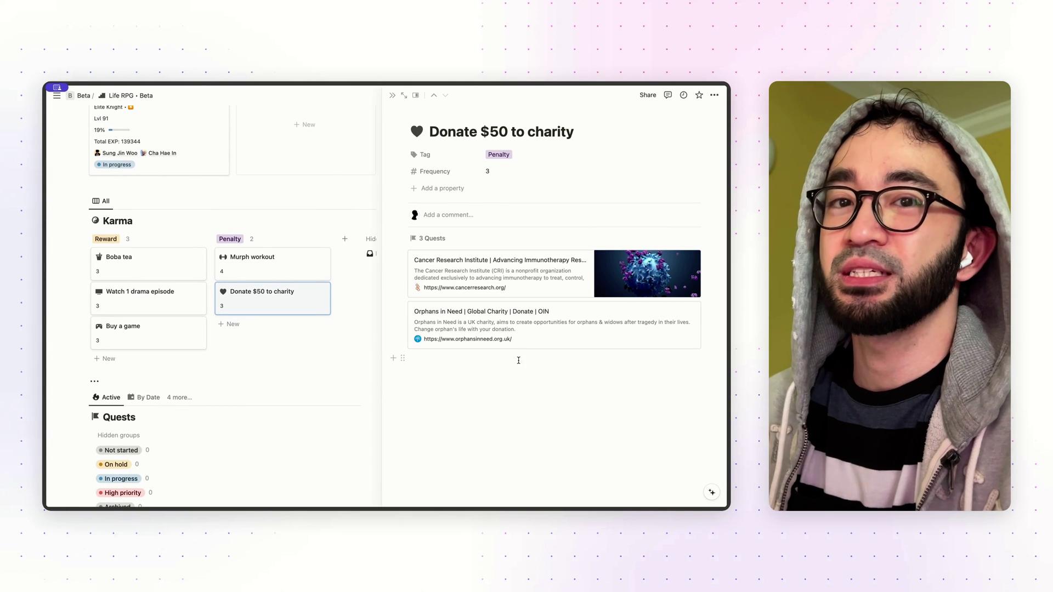
left_click(273, 271)
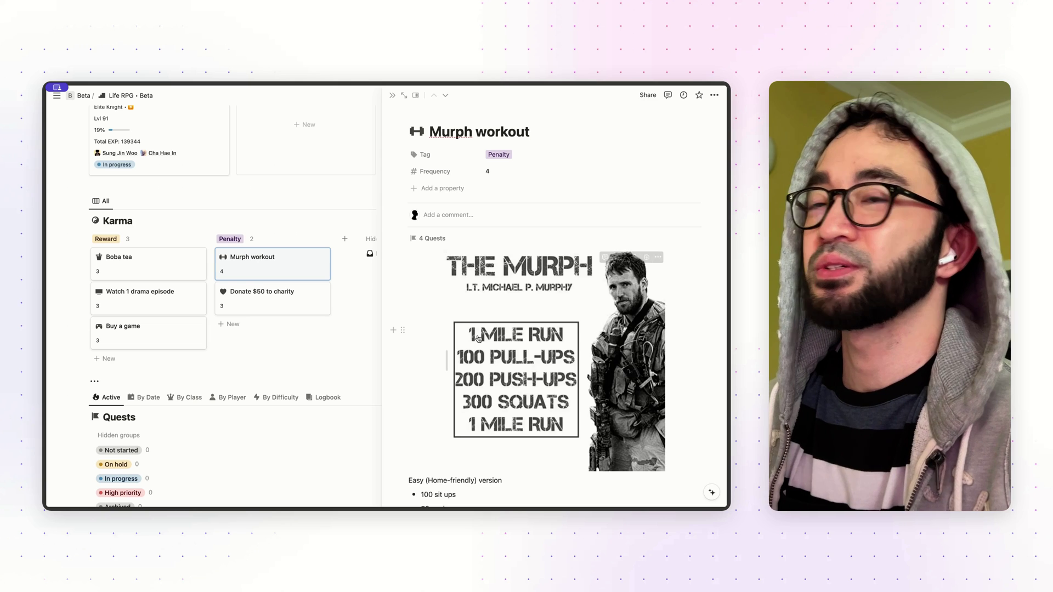
scroll(471, 336, "down", 3)
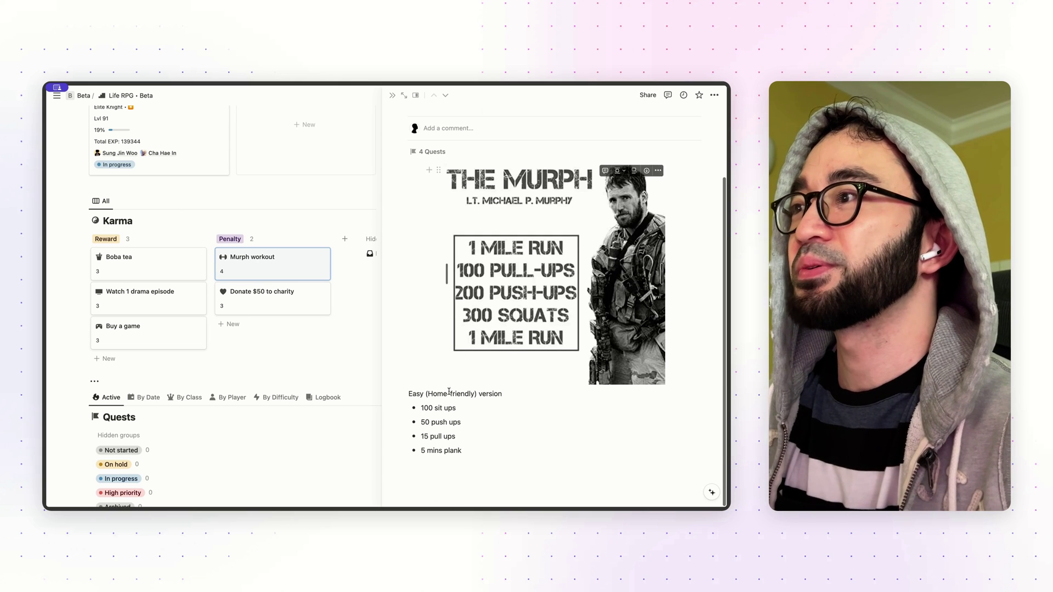
scroll(559, 396, "up", 3)
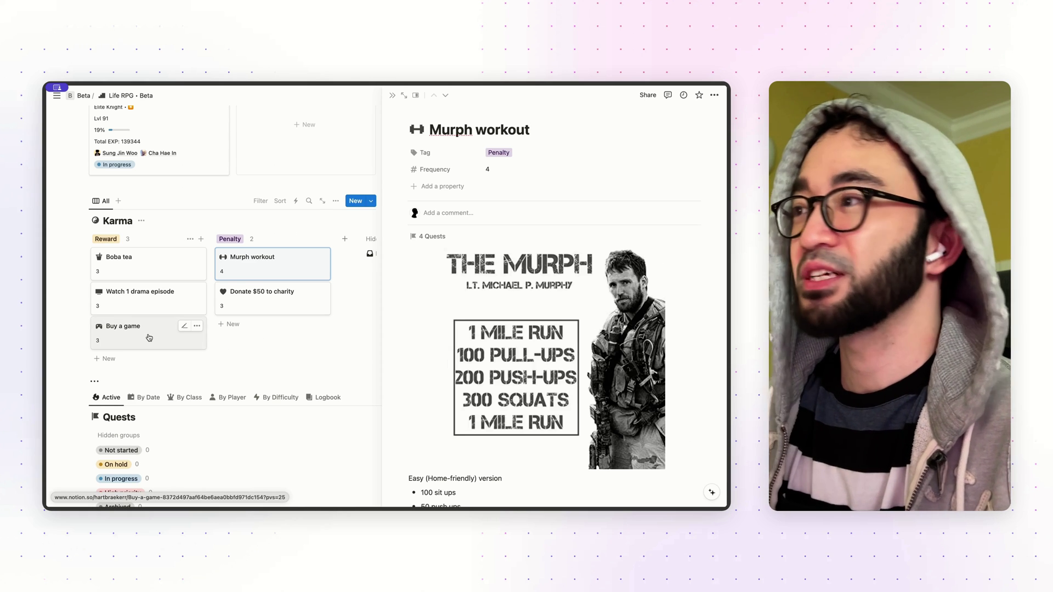
Review the Buy a game, Watch 1 drama episode and Boba tea reward pages, and close the preview.
left_click(148, 337)
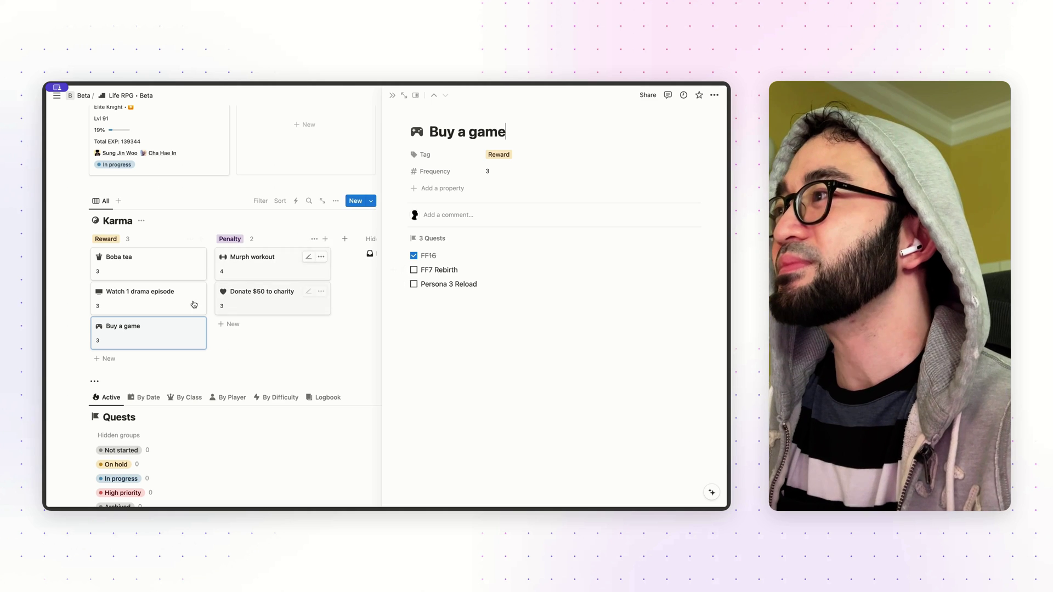
left_click(156, 300)
left_click(159, 274)
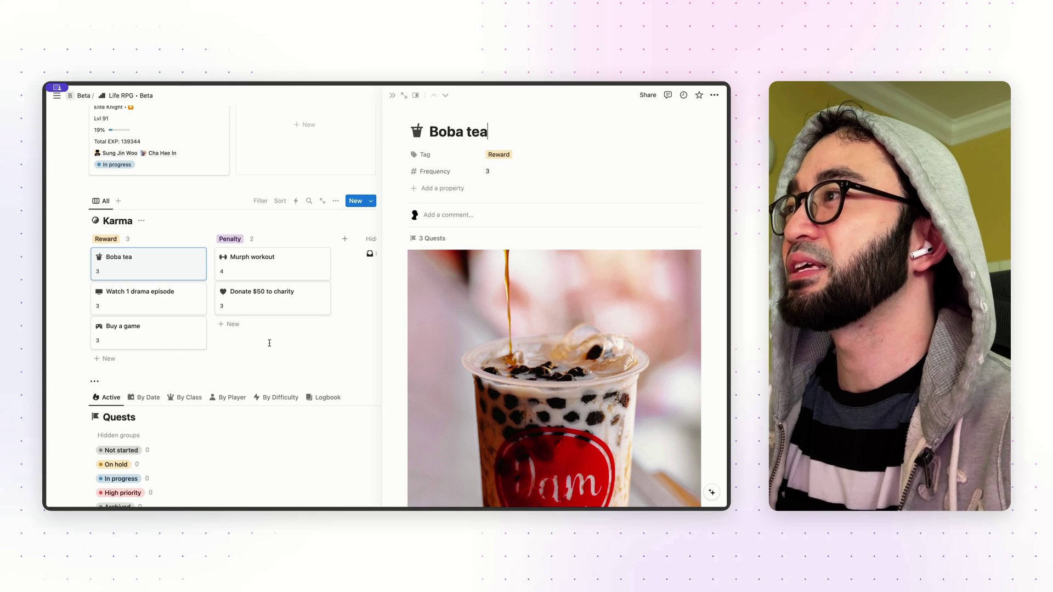
key("Escape")
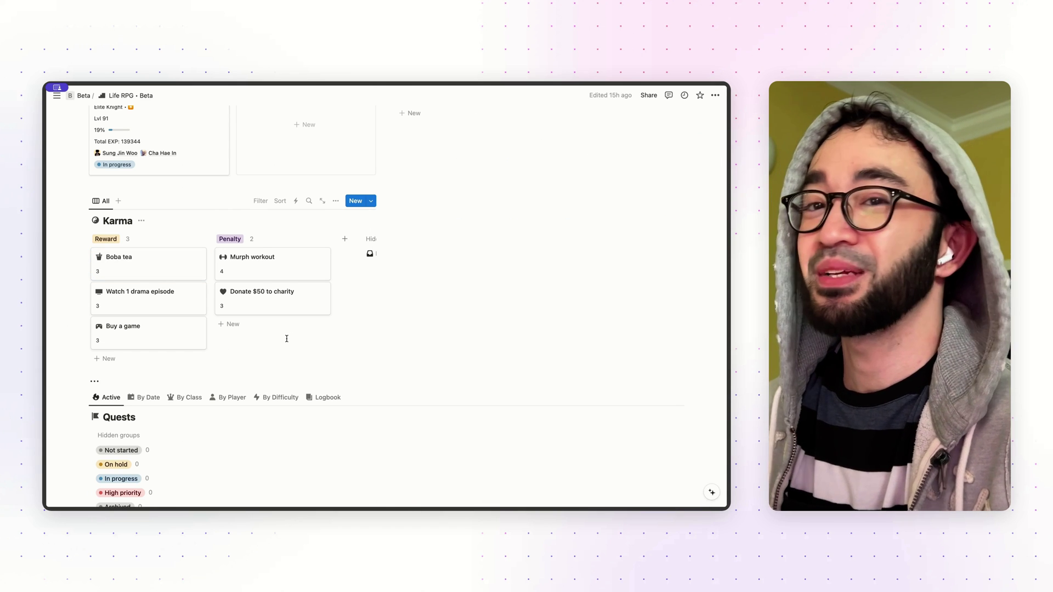
Expand Start a New Quest on the dashboard and create a new quest with Absurd difficulty.
scroll(286, 339, "down", 1)
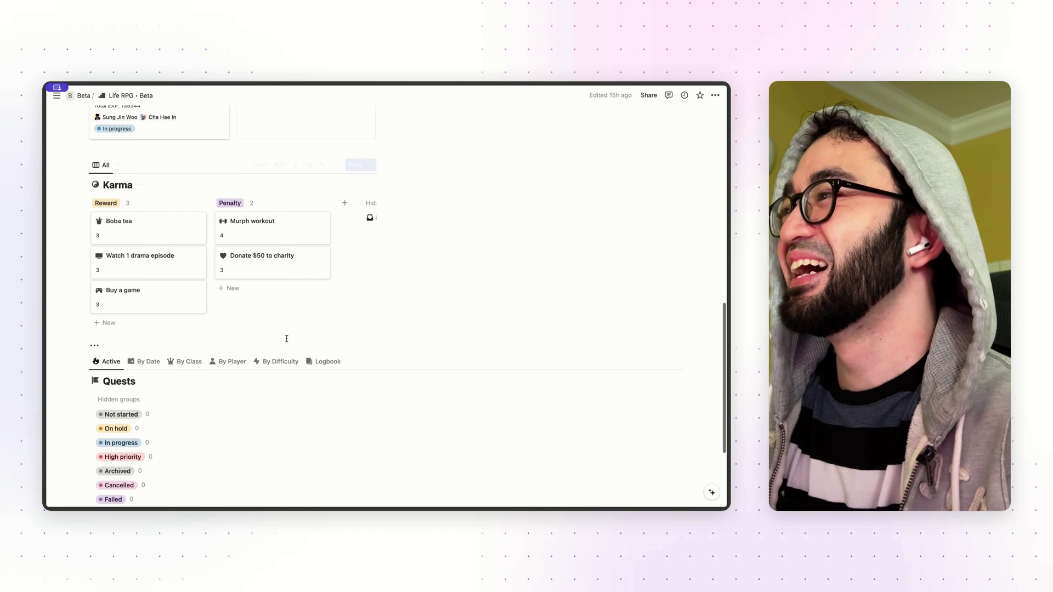
scroll(286, 338, "down", 2)
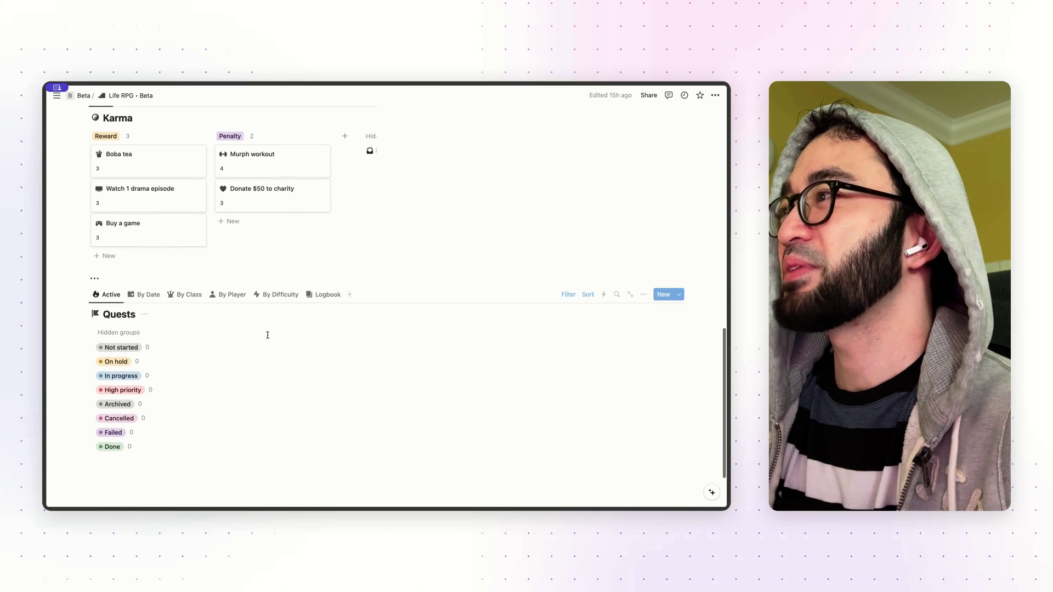
scroll(268, 336, "up", 1)
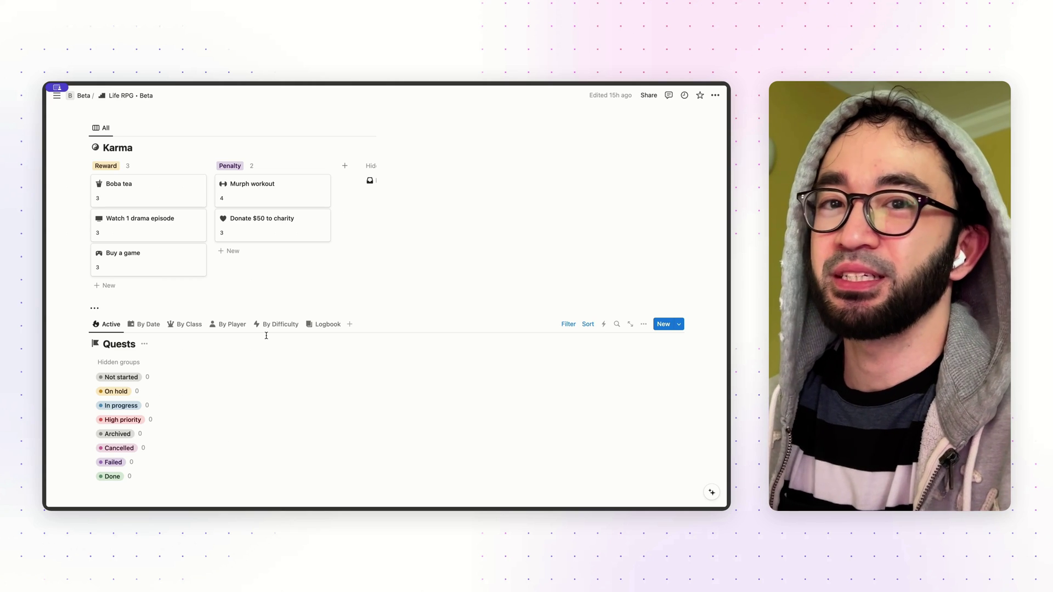
scroll(212, 328, "up", 2)
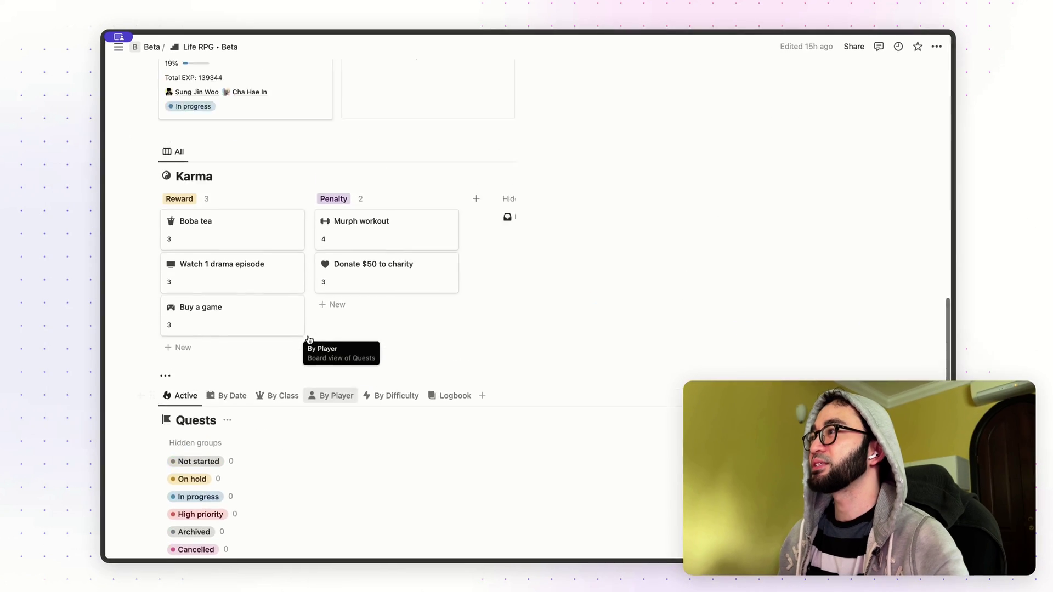
scroll(307, 339, "up", 15)
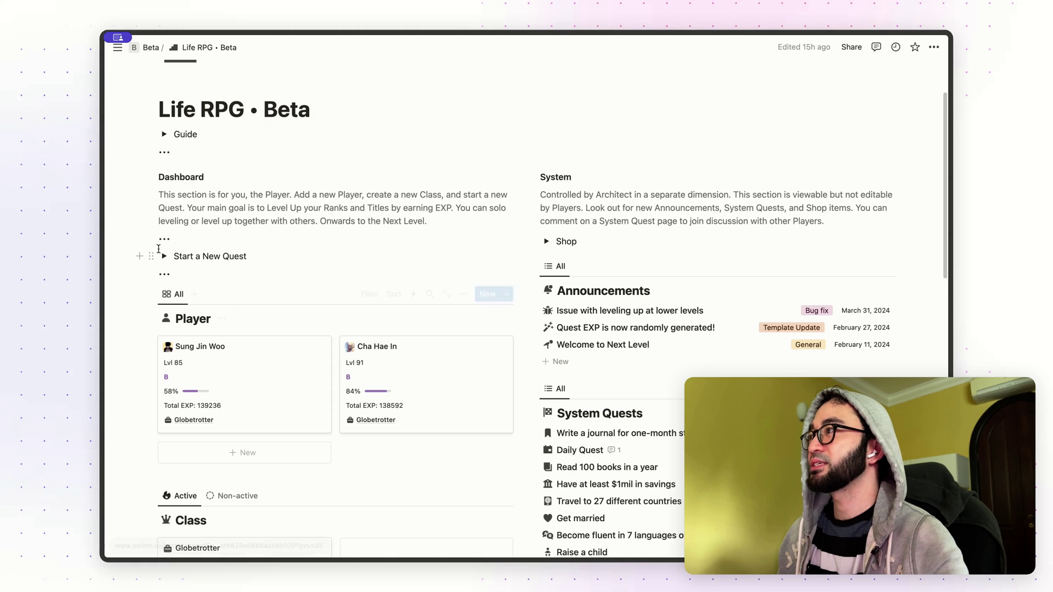
left_click(164, 256)
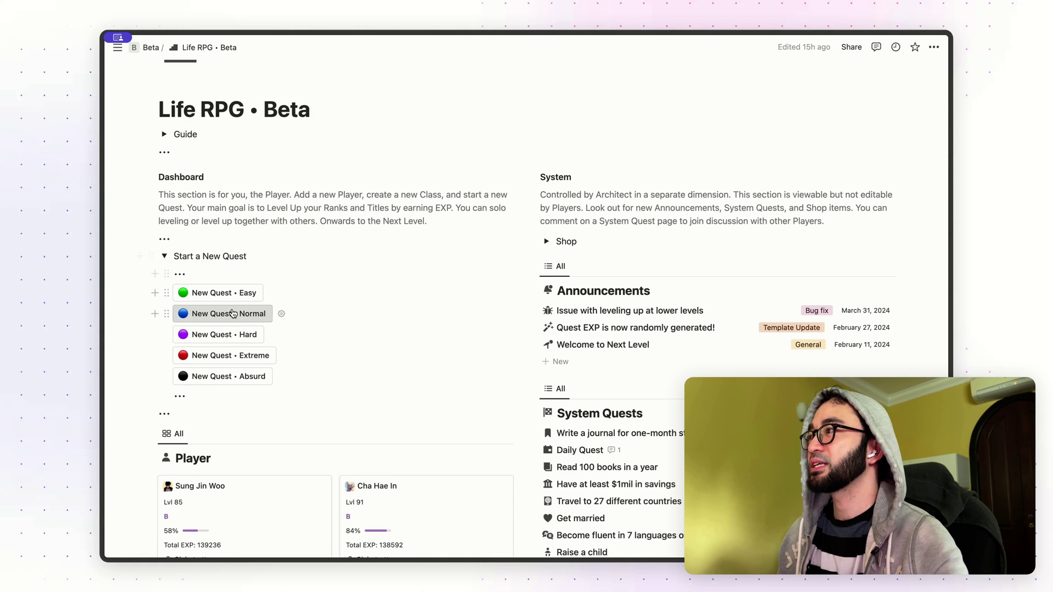
scroll(232, 313, "down", 20)
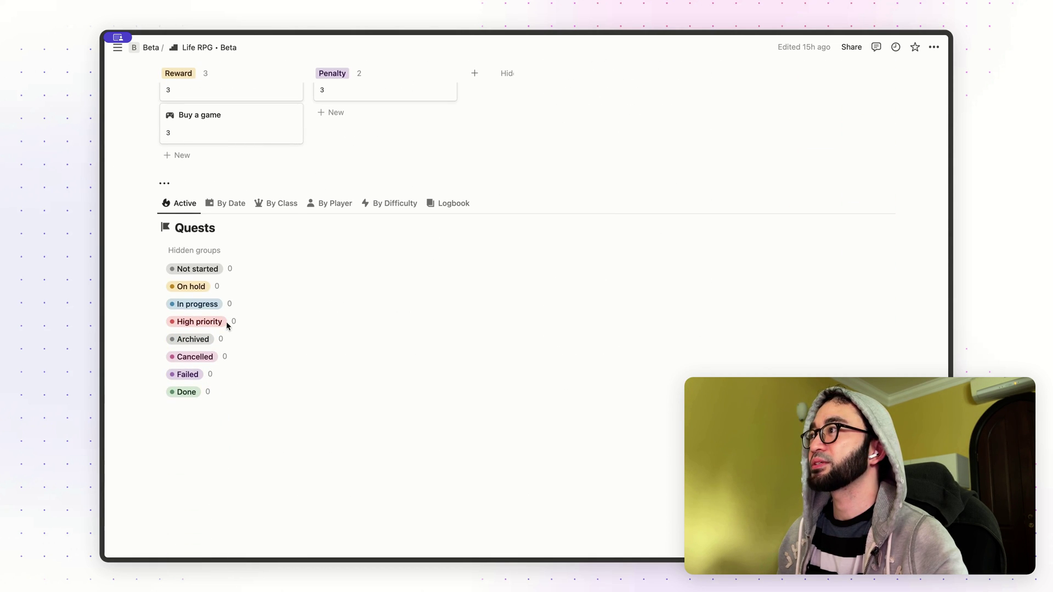
scroll(329, 244, "up", 5)
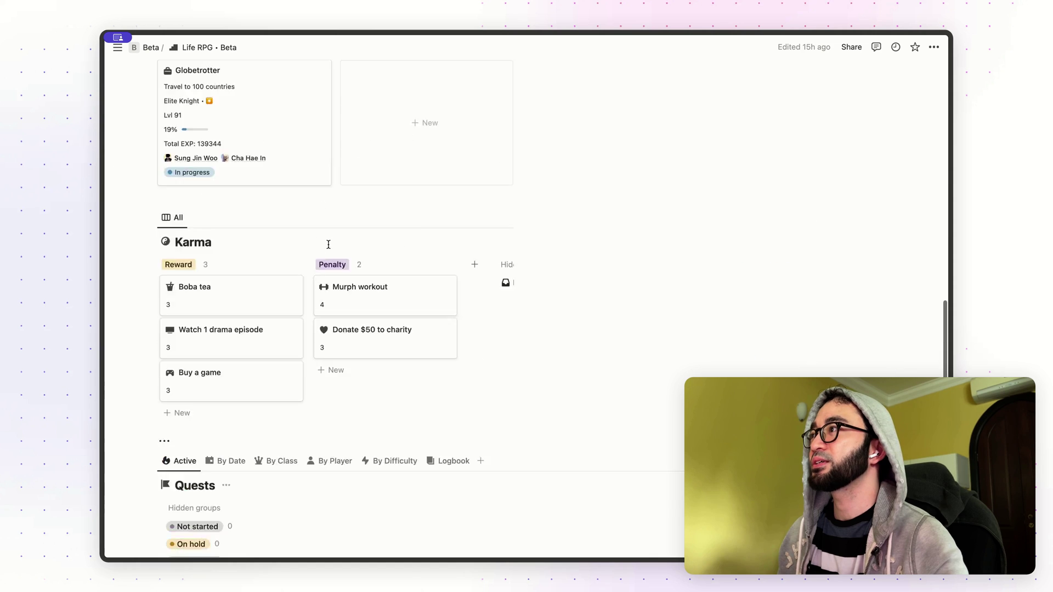
scroll(329, 244, "up", 15)
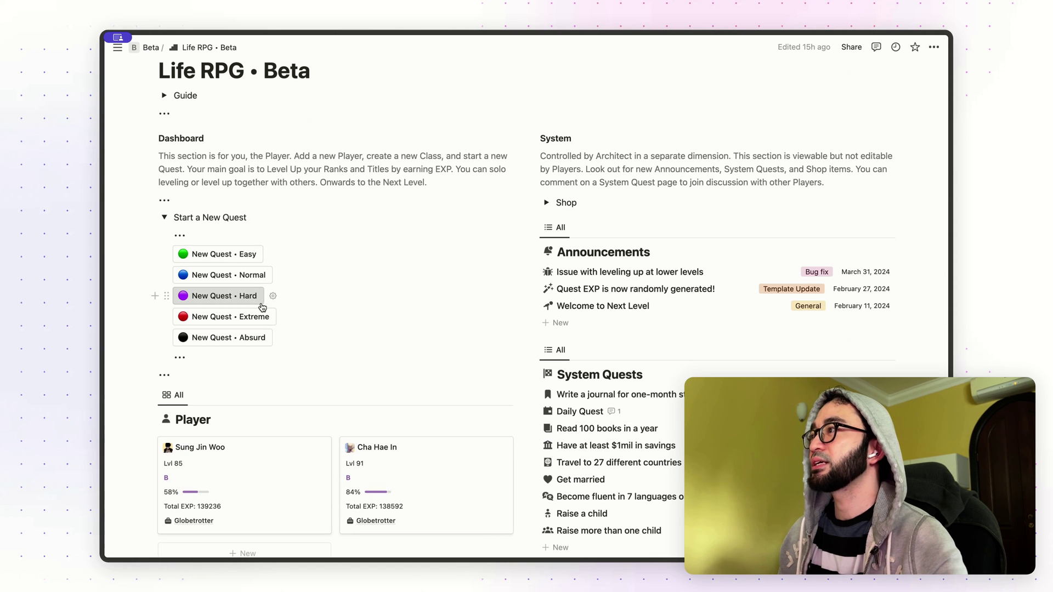
left_click(224, 338)
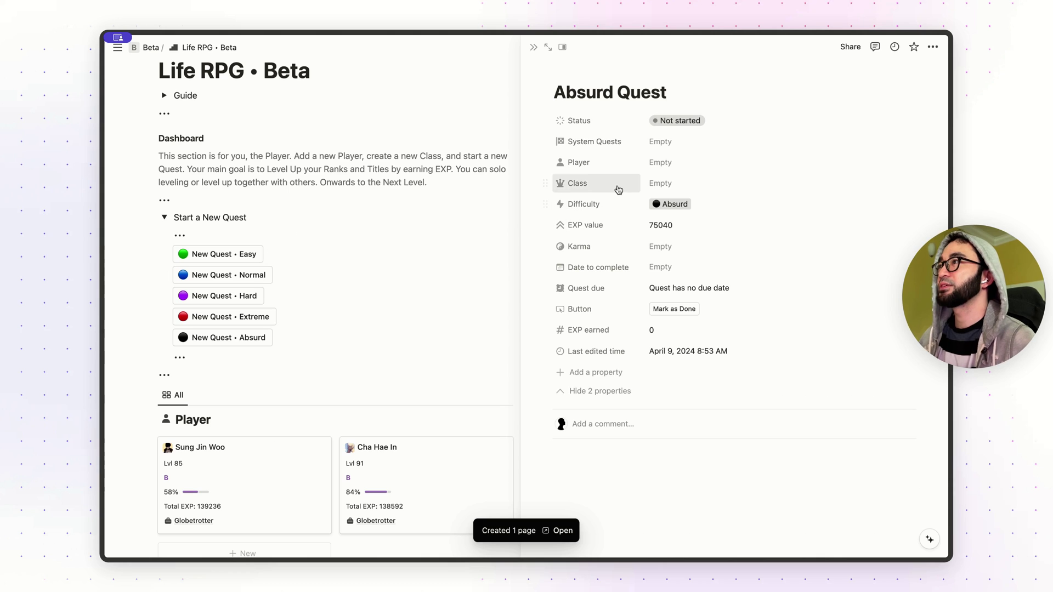
Link both existing players and the Globetrotter class to the Absurd Quest.
left_click(664, 166)
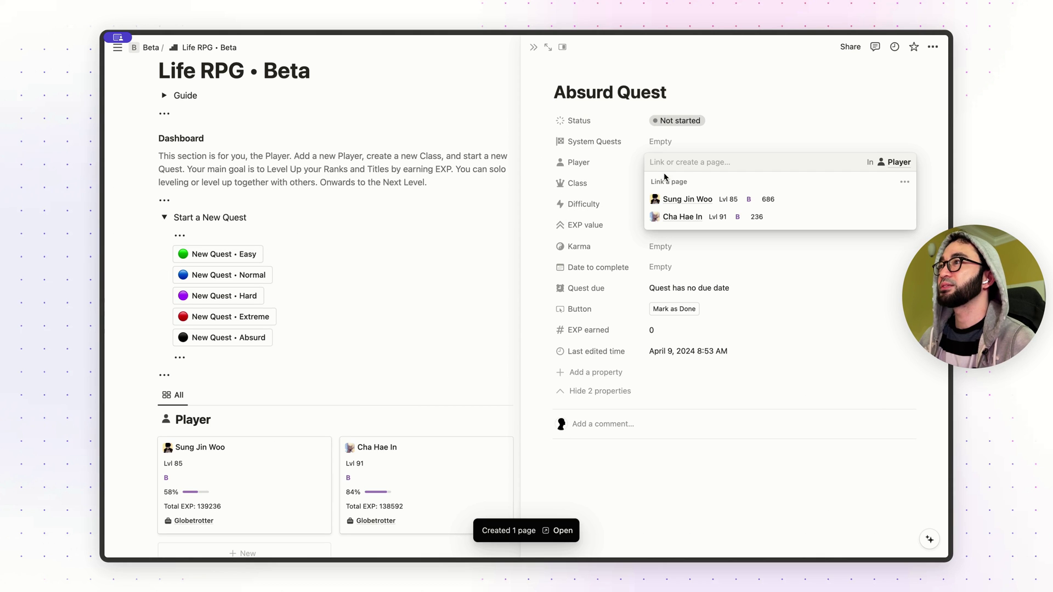
mouse_move(839, 207)
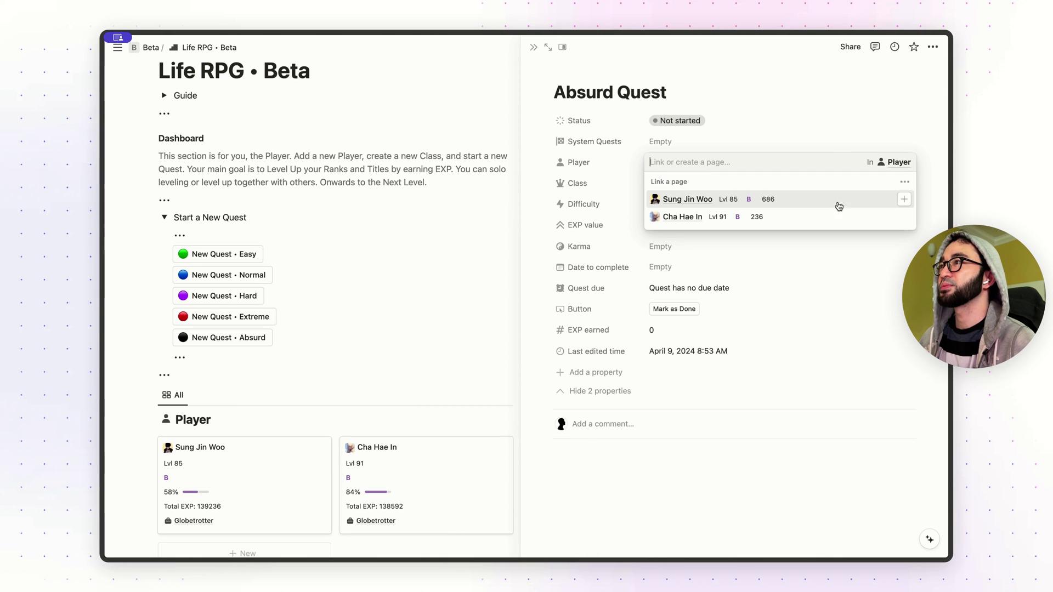
left_click(898, 202)
left_click(905, 235)
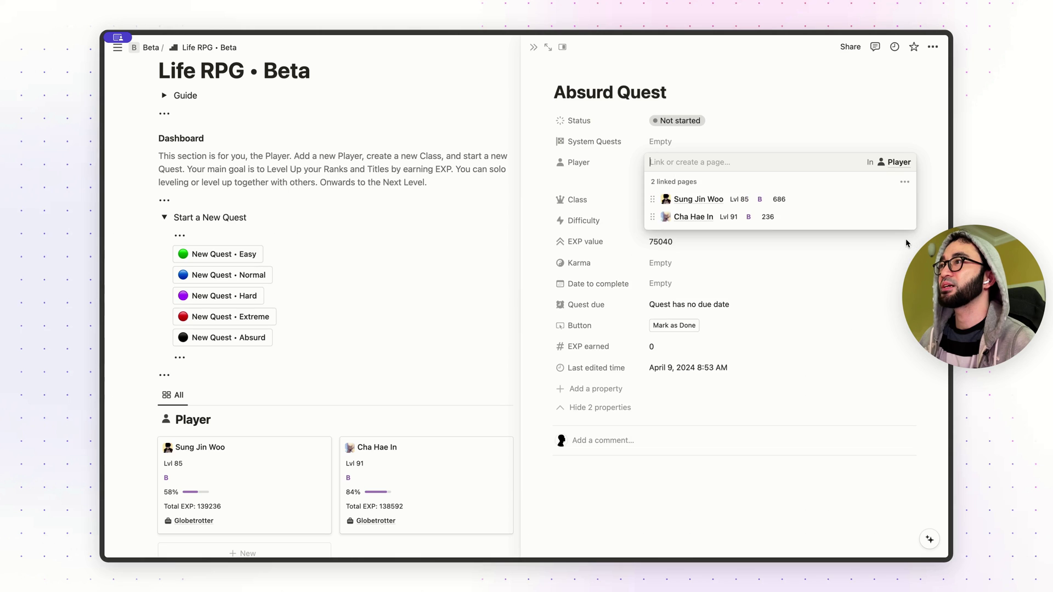
left_click(907, 243)
left_click(781, 199)
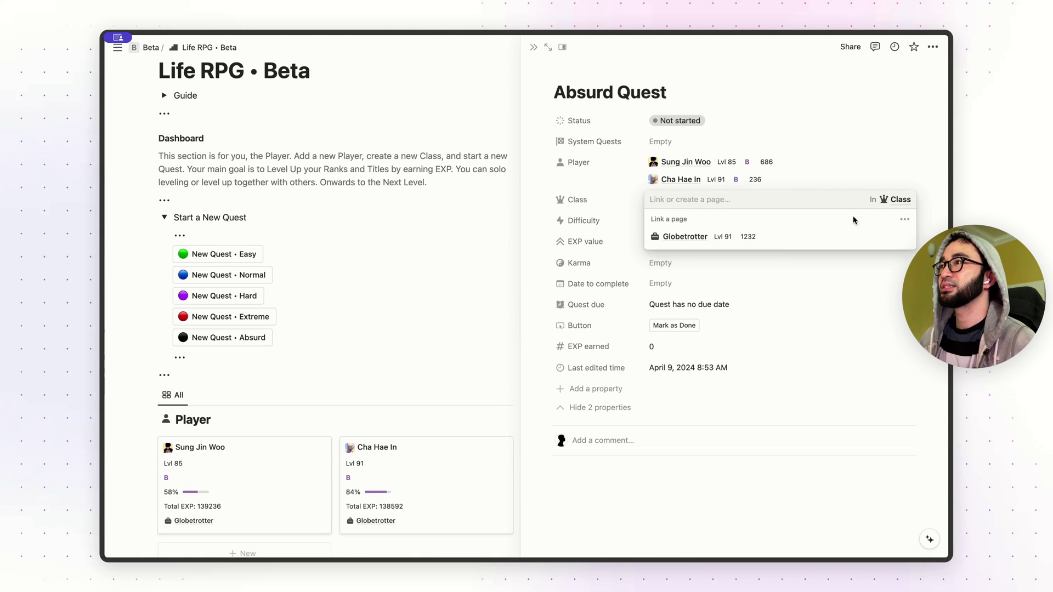
left_click(885, 236)
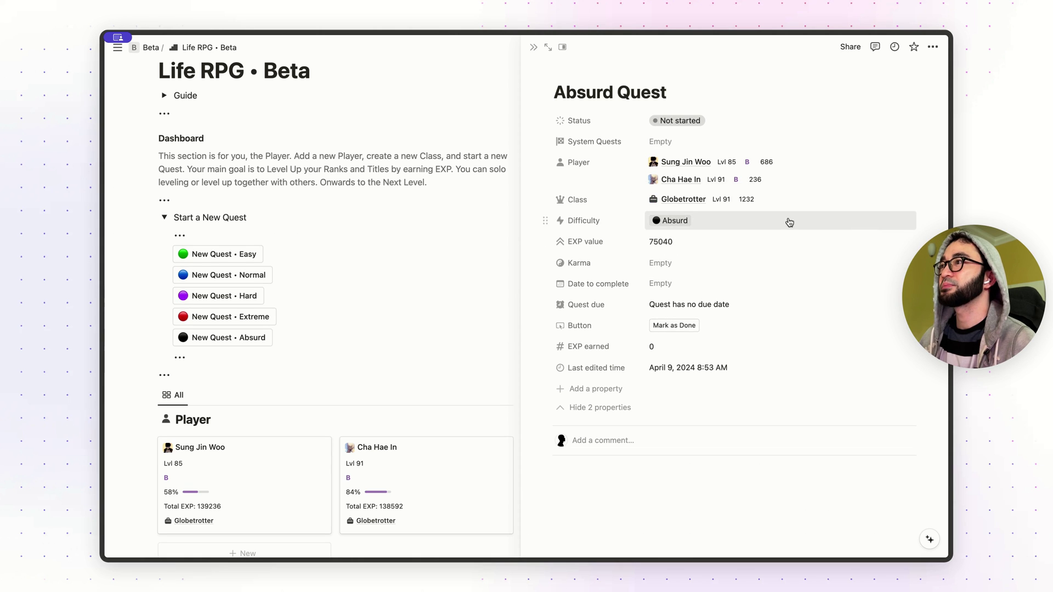
Link the Boba tea, Watch 1 drama episode, Murph workout and Donate $50 to charity karma items to the Absurd Quest.
scroll(784, 222, "down", 2)
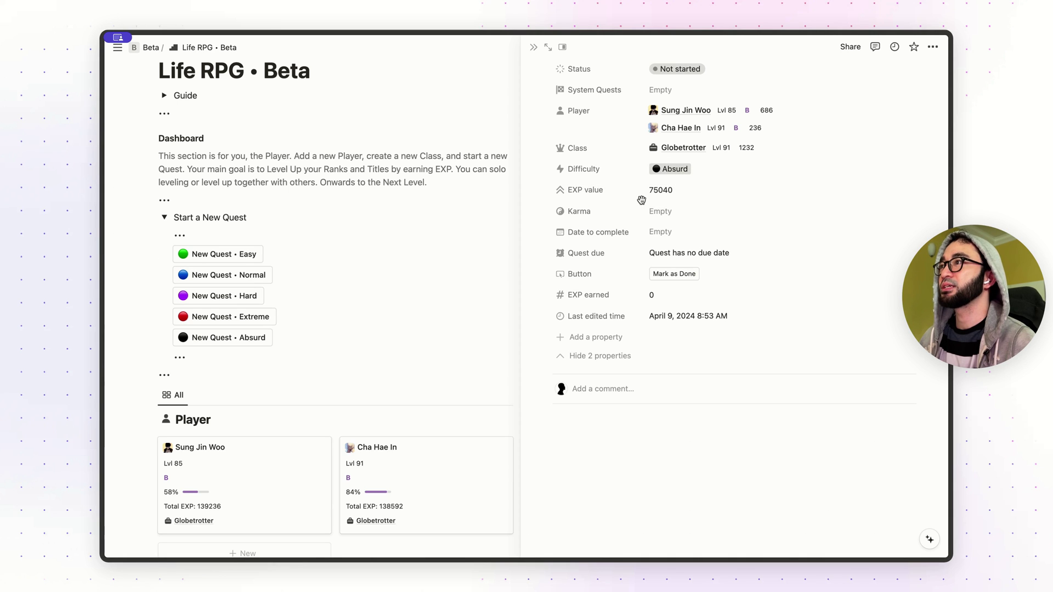
left_click(686, 217)
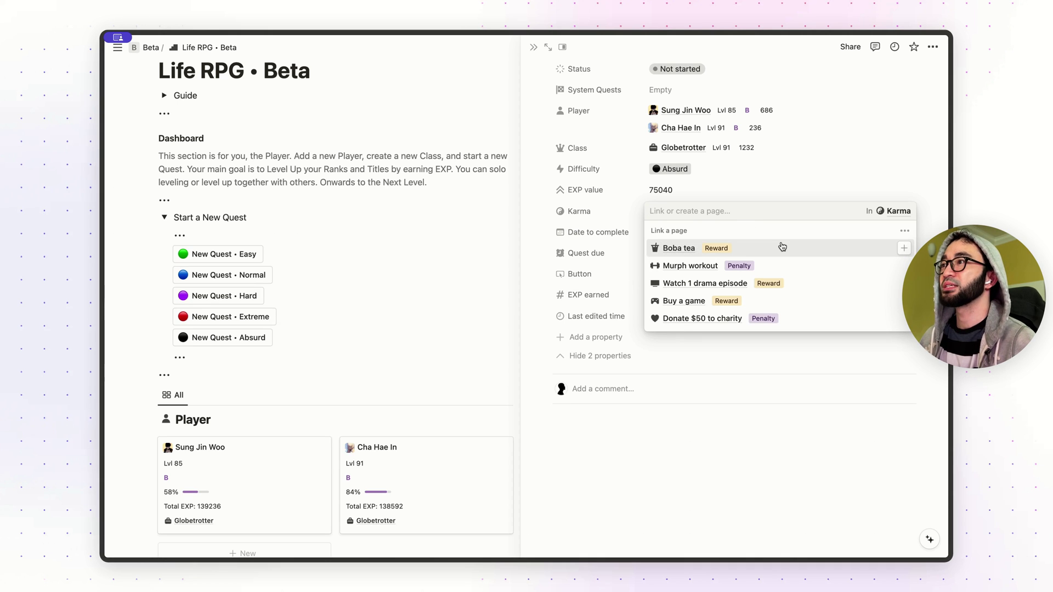
left_click(904, 248)
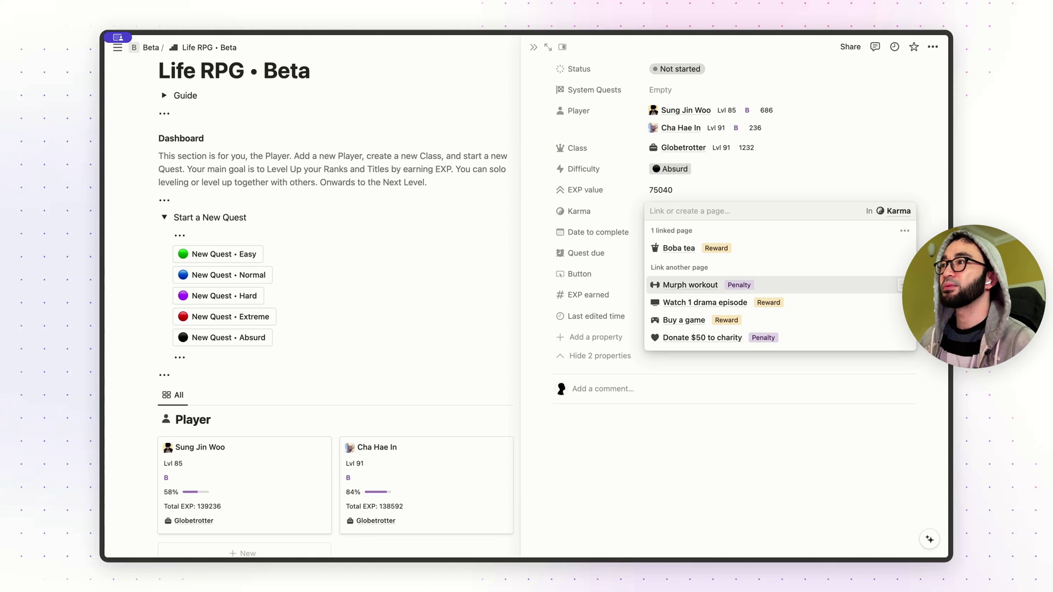
left_click(903, 303)
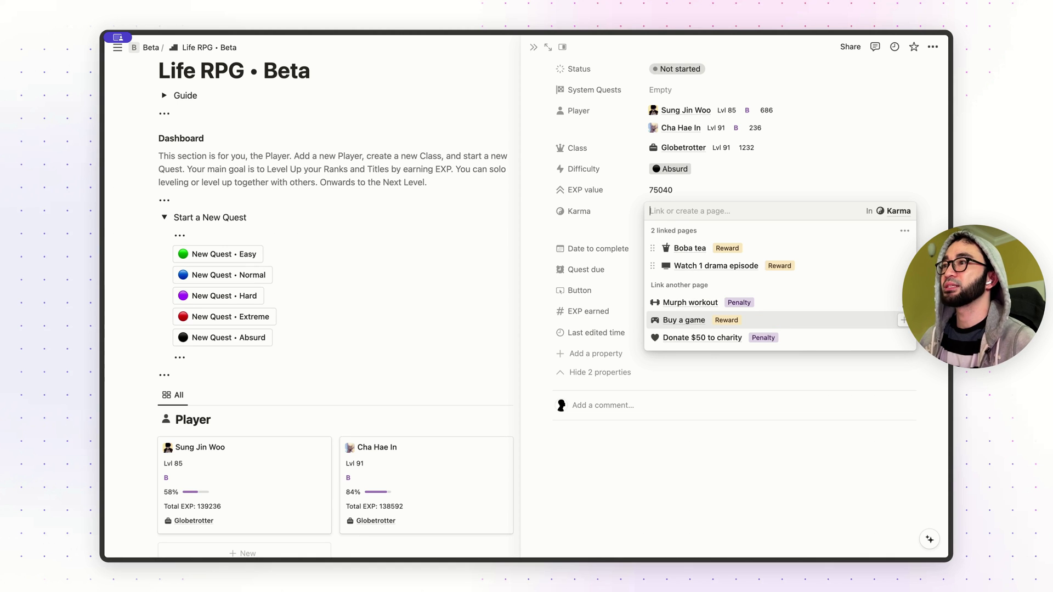
left_click(903, 302)
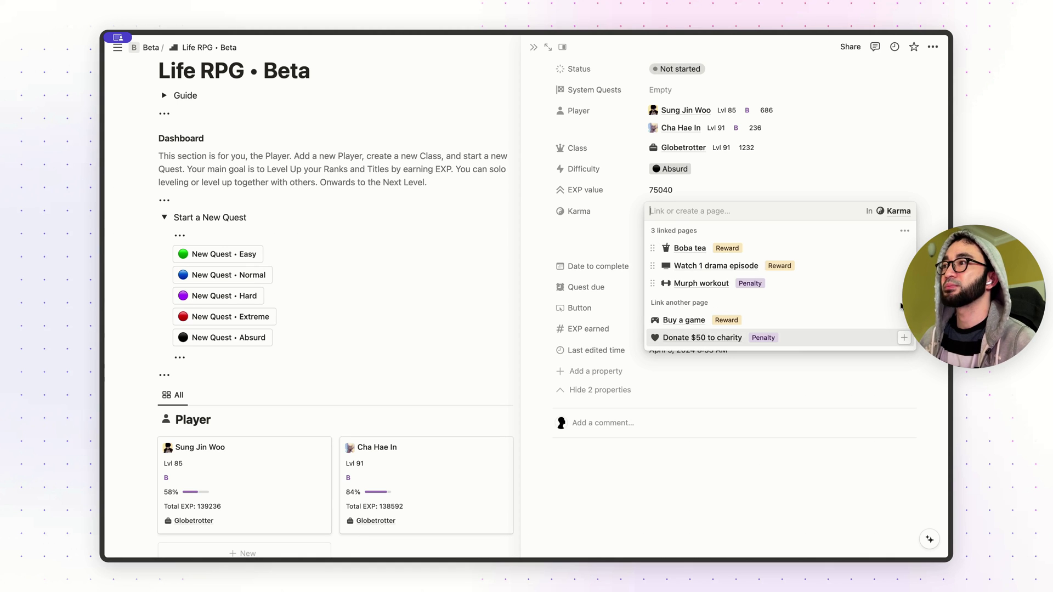
left_click(904, 338)
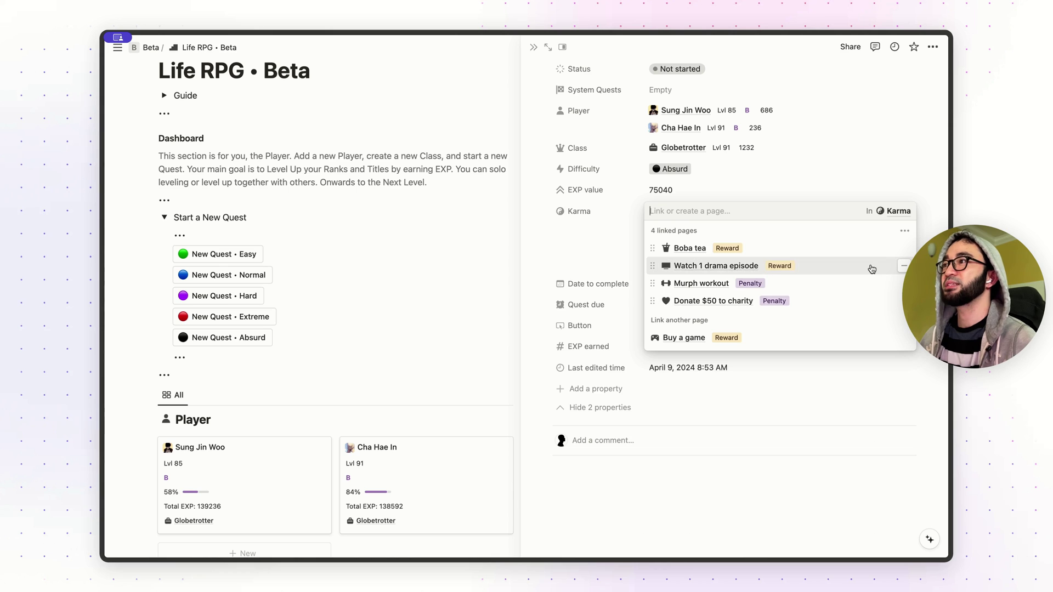
key("Escape")
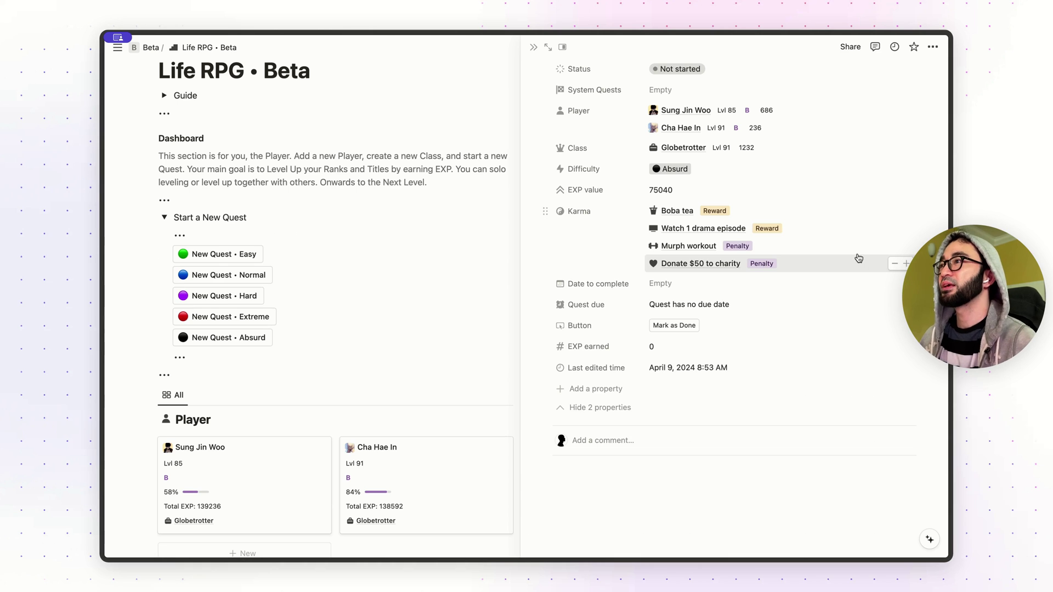
Try April 11, April 10 and April 9, 2024 as the Absurd Quest's completion date, checking the due indicator each time.
scroll(617, 266, "down", 1)
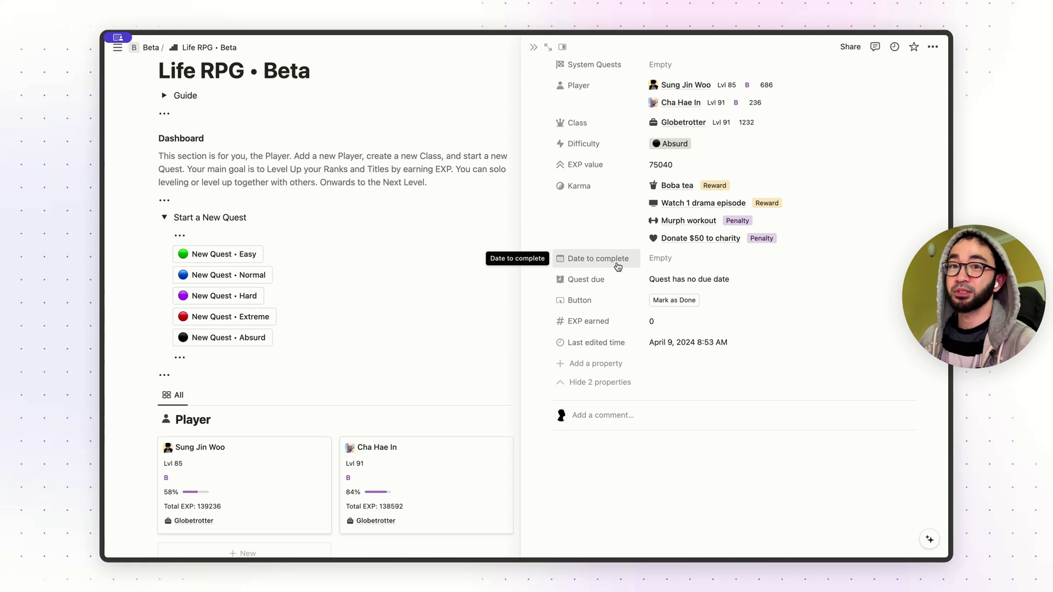
left_click(677, 266)
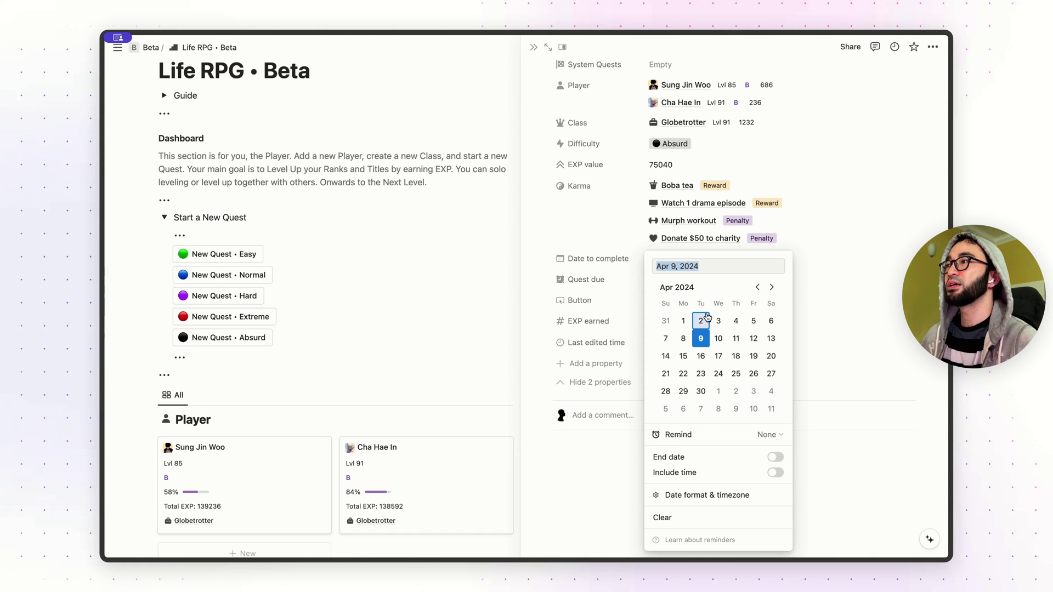
left_click(736, 340)
left_click(849, 316)
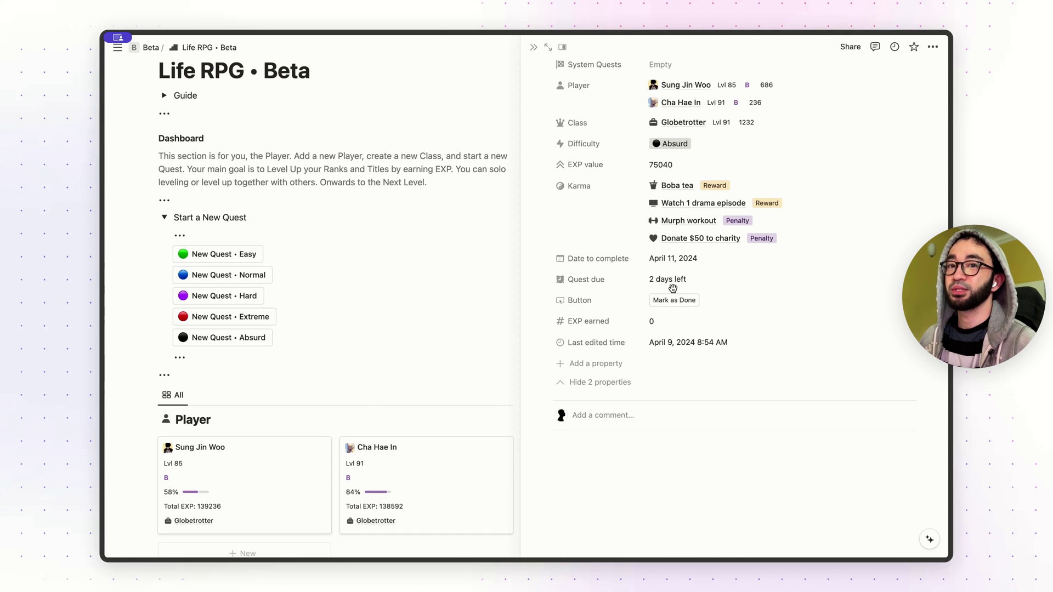
left_click(710, 262)
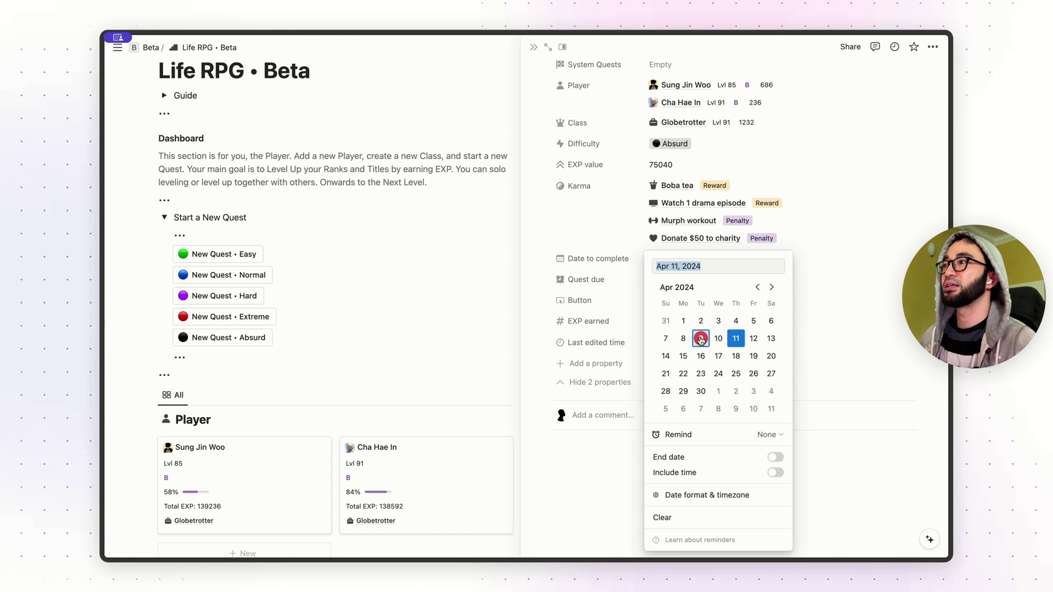
left_click(718, 339)
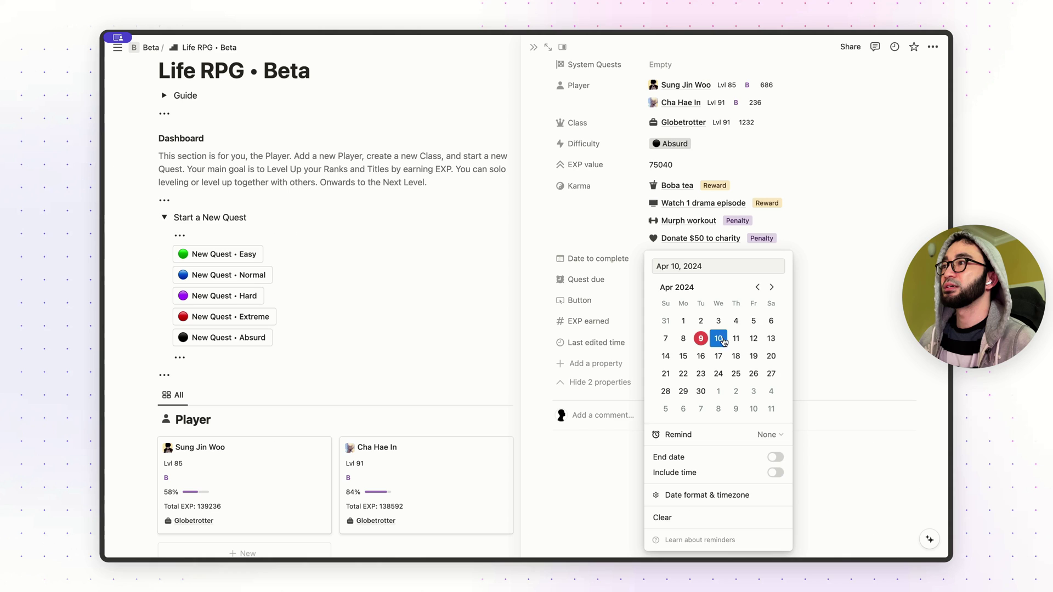
left_click(817, 282)
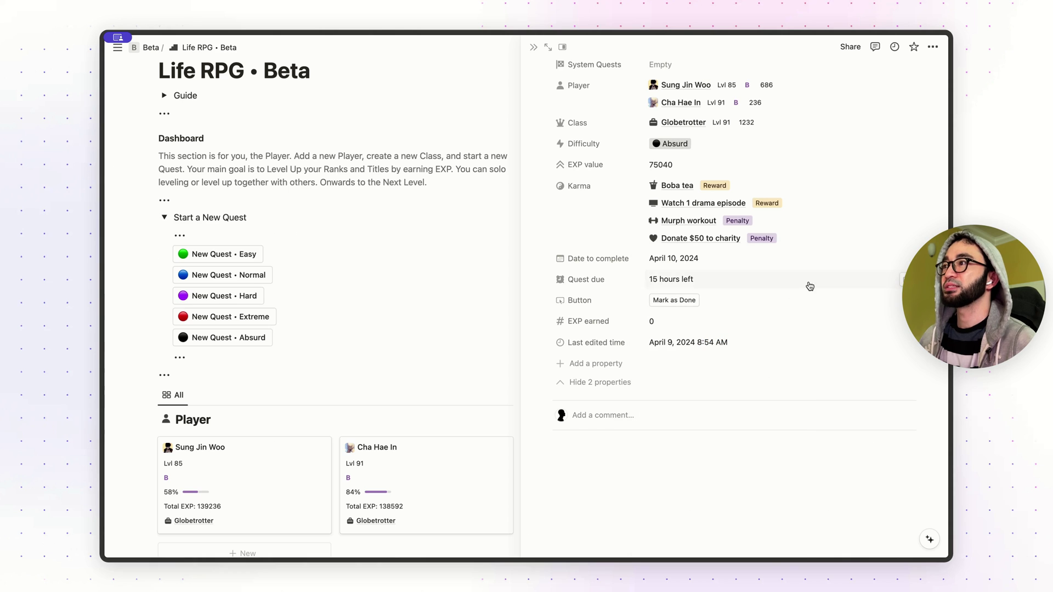
left_click(721, 260)
left_click(698, 337)
left_click(816, 280)
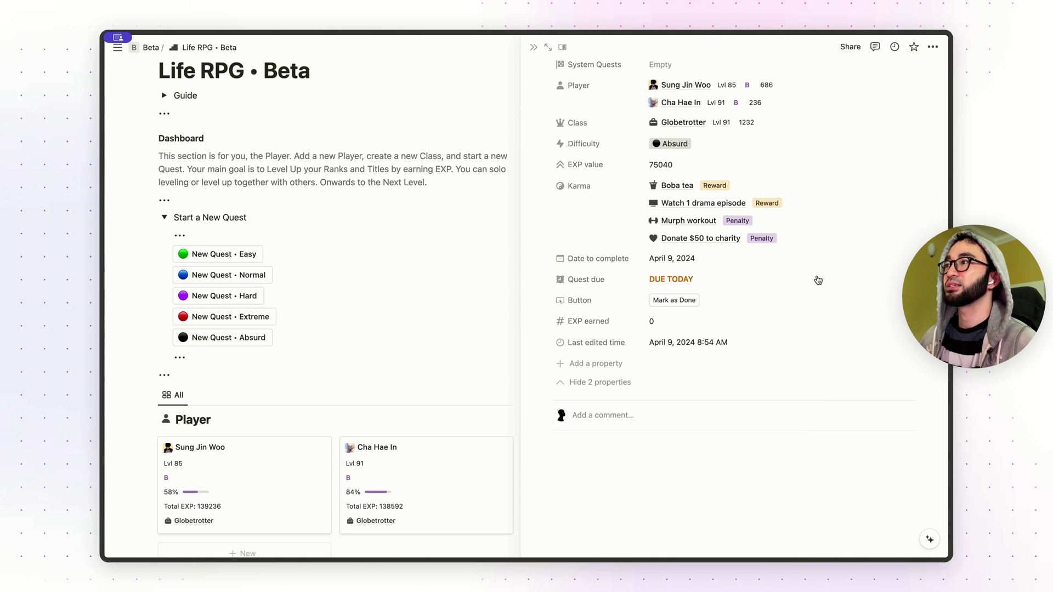
Set the Absurd Quest's completion date to April 8, 2024.
left_click(744, 259)
left_click(683, 338)
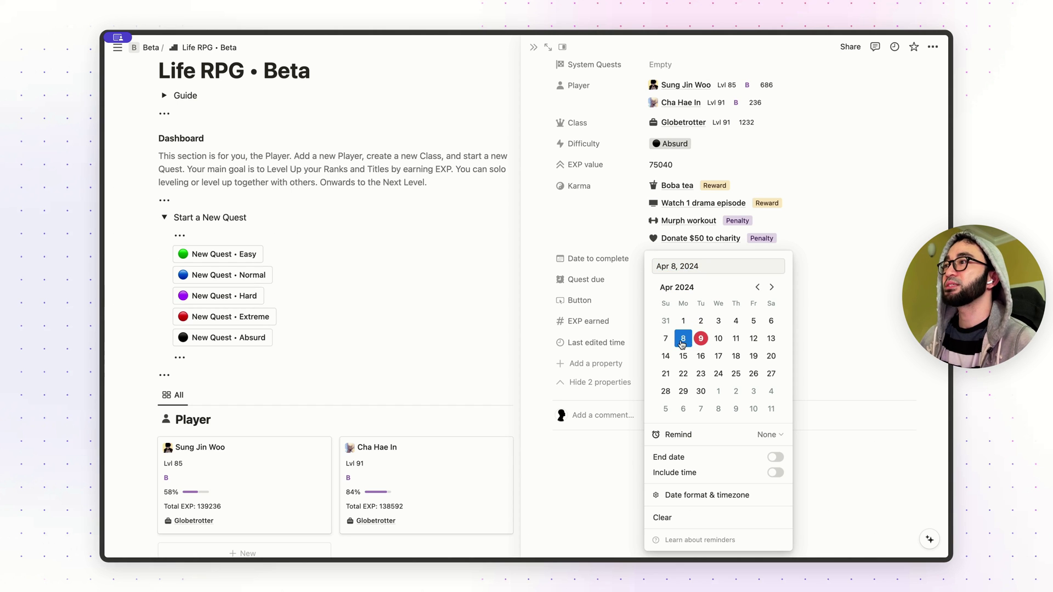
left_click(849, 280)
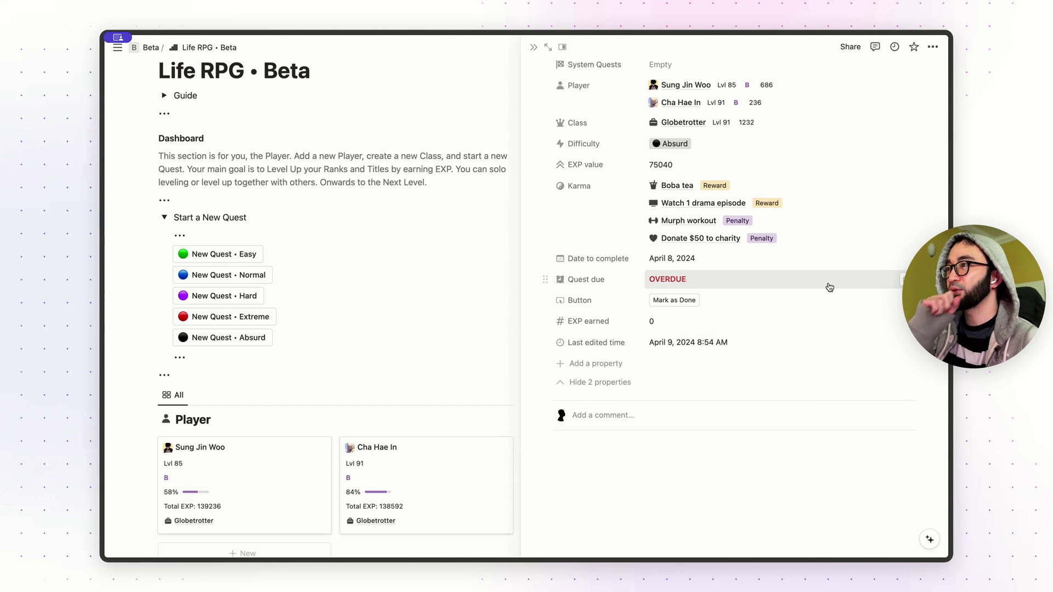
Collapse the quest's two extra properties and set its status to Failed.
scroll(829, 288, "up", 1)
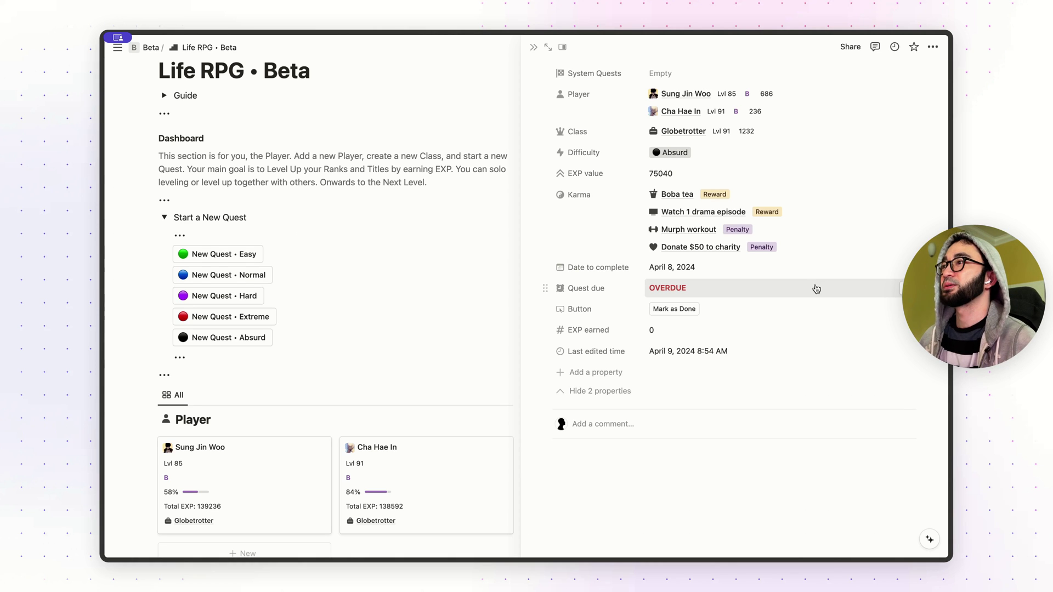
left_click(624, 392)
scroll(614, 342, "up", 2)
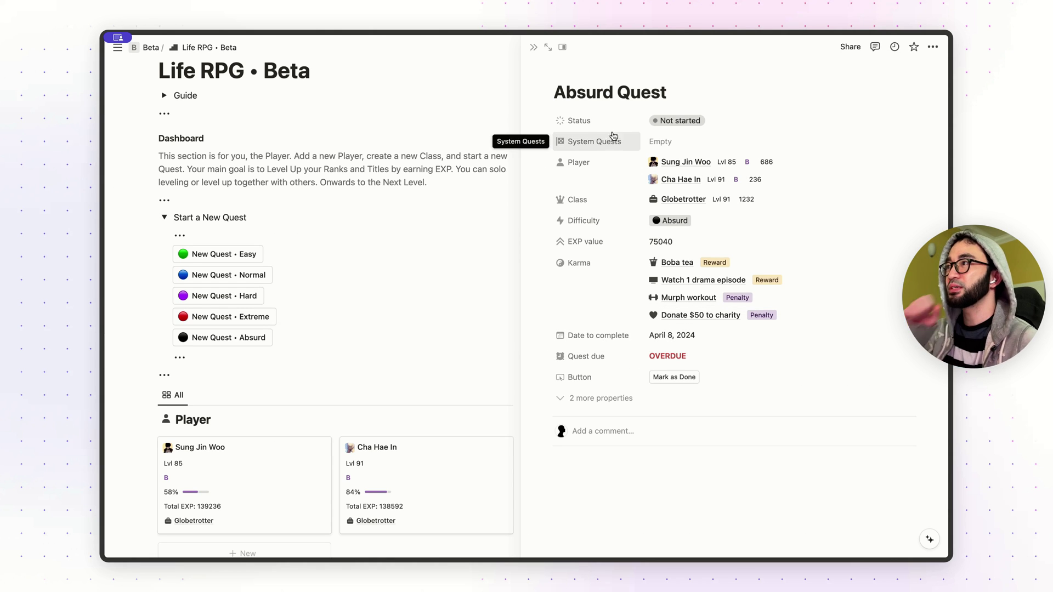
left_click(726, 122)
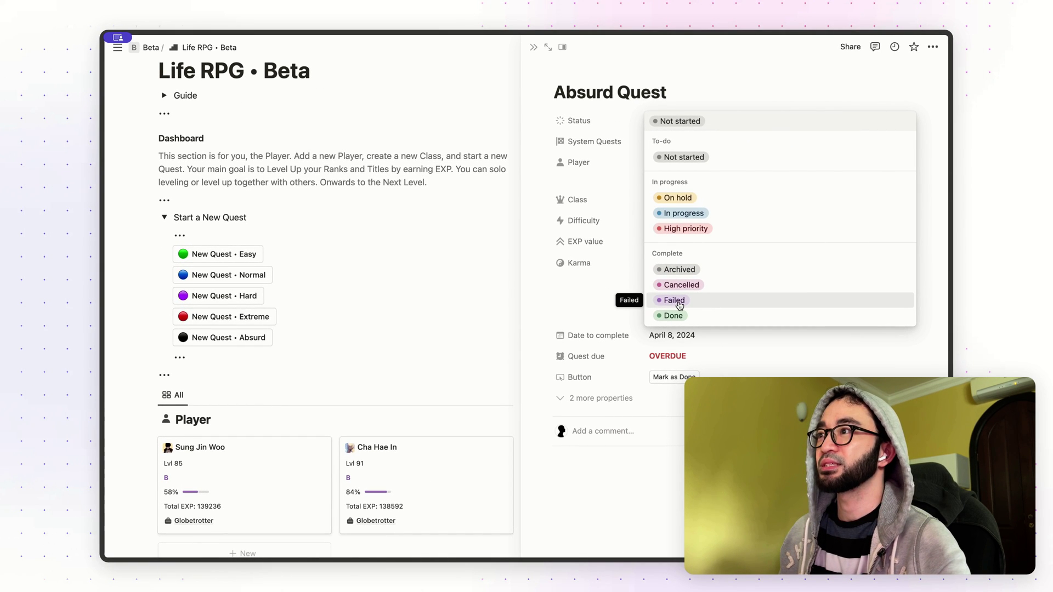
left_click(680, 306)
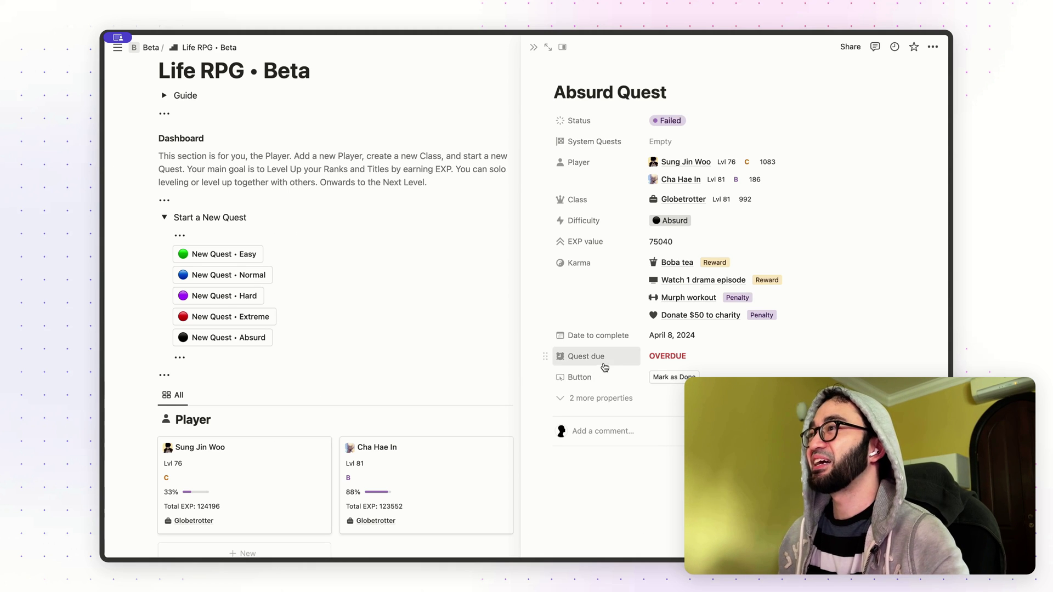
Review the Player and Class cards on the dashboard for the effect of the failed quest, and close the quest preview.
scroll(490, 372, "down", 2)
scroll(491, 374, "down", 8)
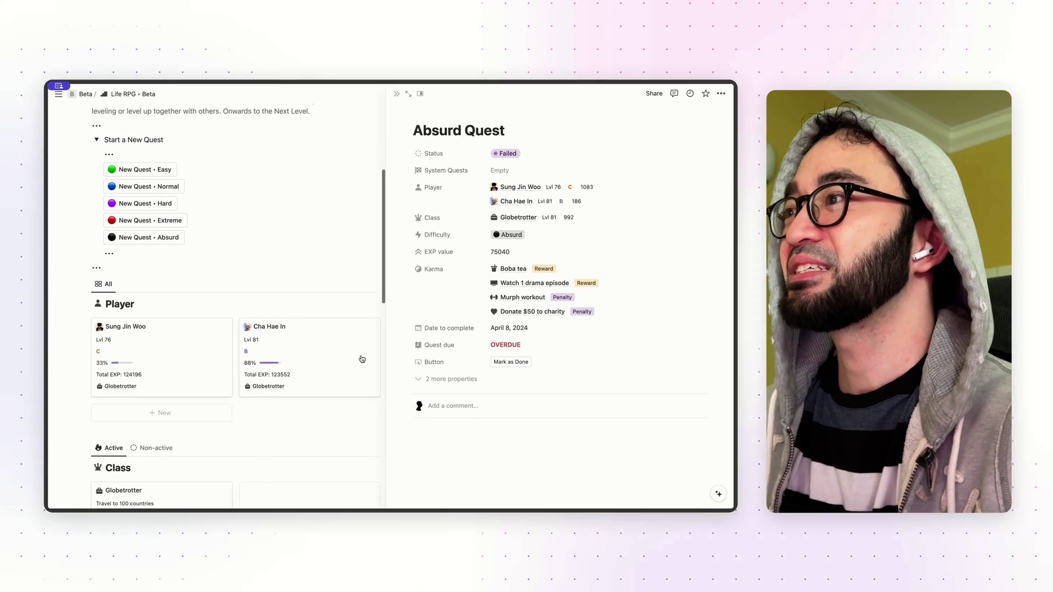
scroll(357, 359, "right", 1)
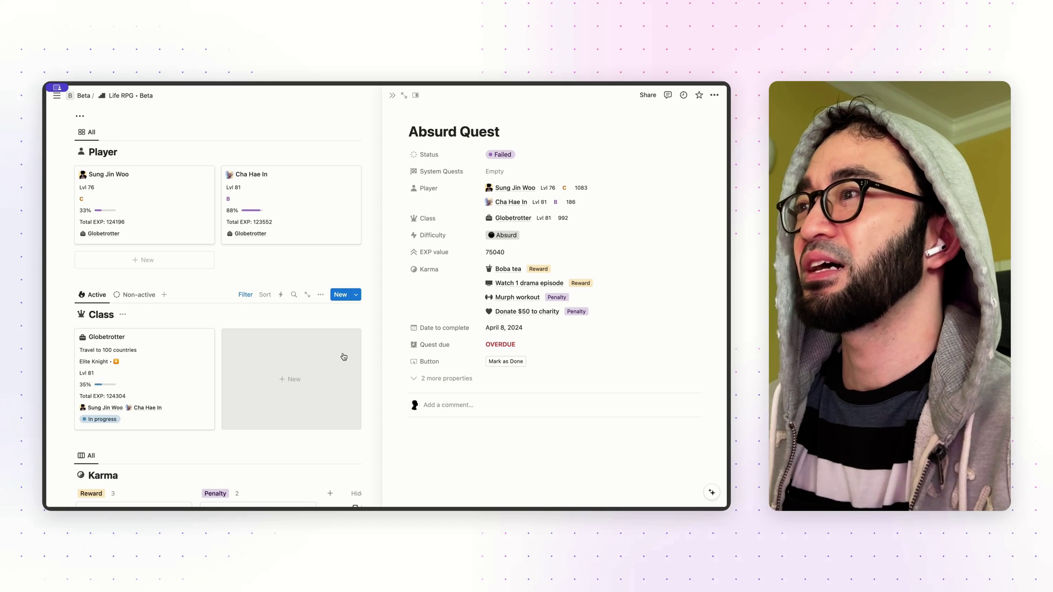
scroll(343, 357, "up", 5)
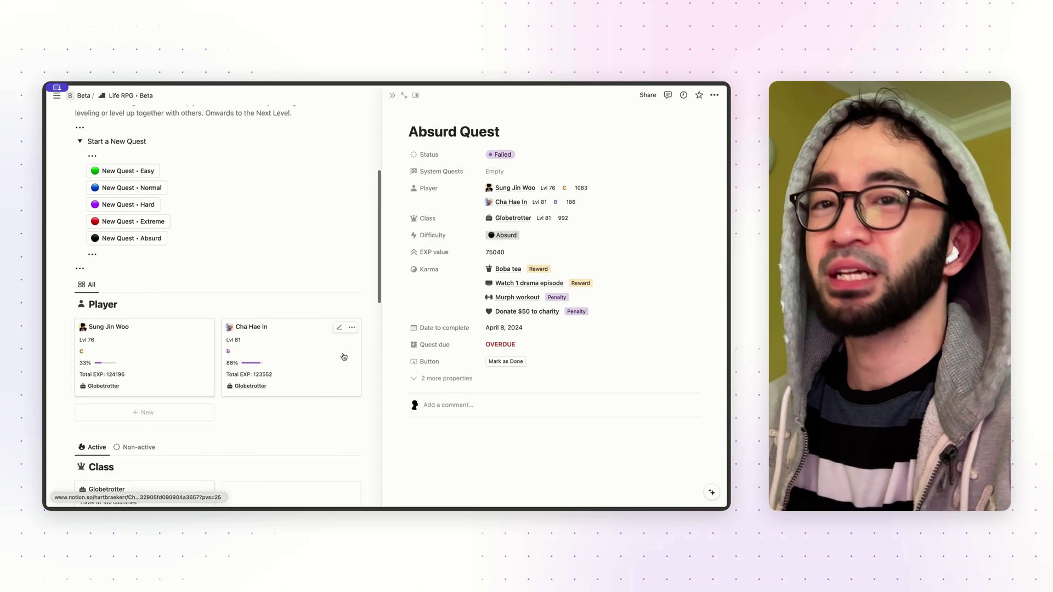
key("Escape")
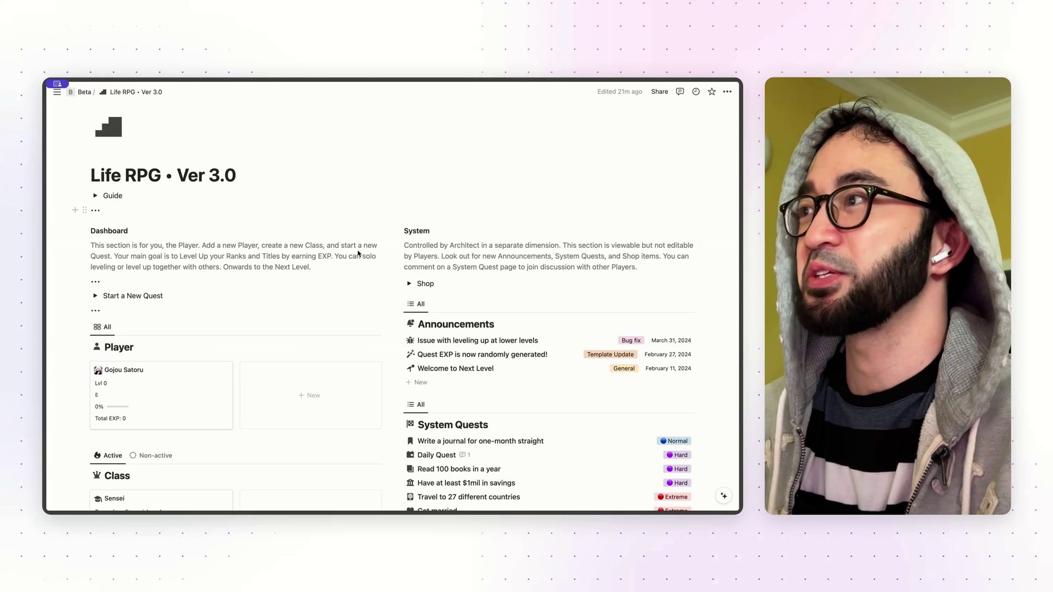
Insert a board view block below the Class section on the Life RPG • Ver 3.0 page.
scroll(356, 253, "down", 3)
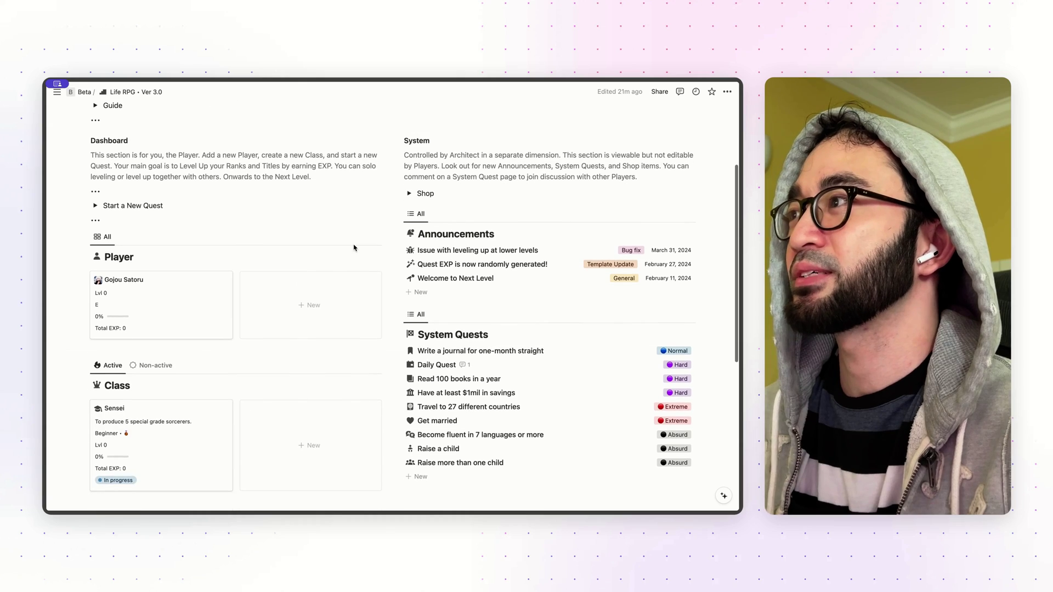
scroll(321, 241, "down", 2)
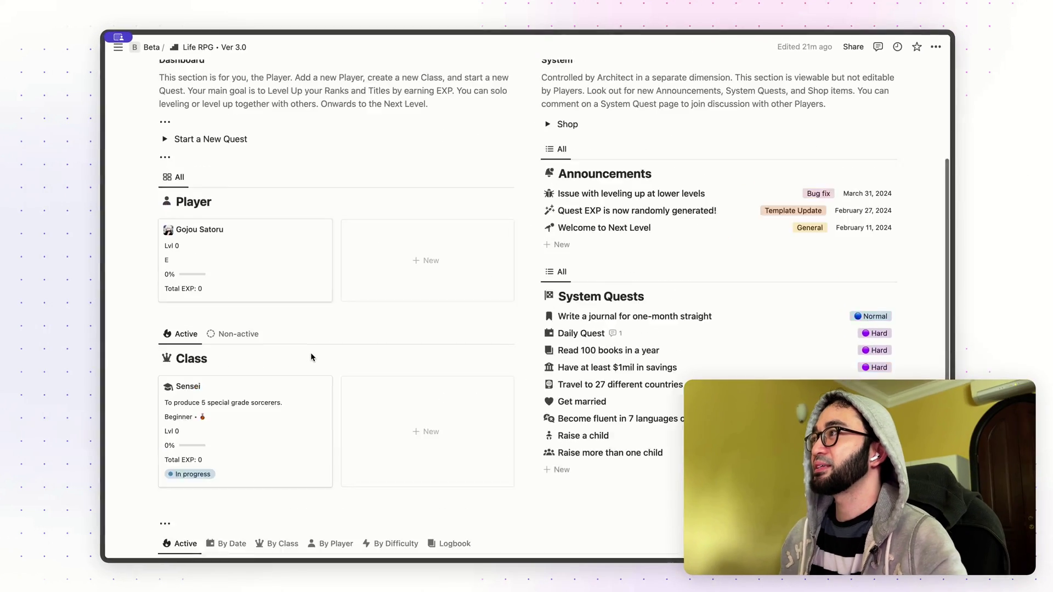
scroll(216, 346, "up", 3)
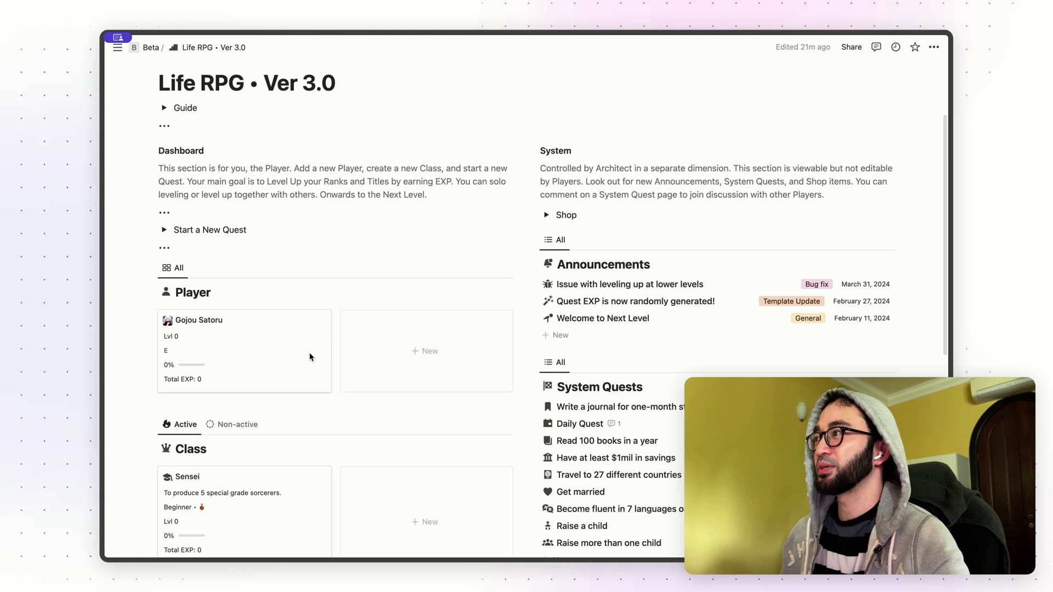
scroll(310, 357, "down", 5)
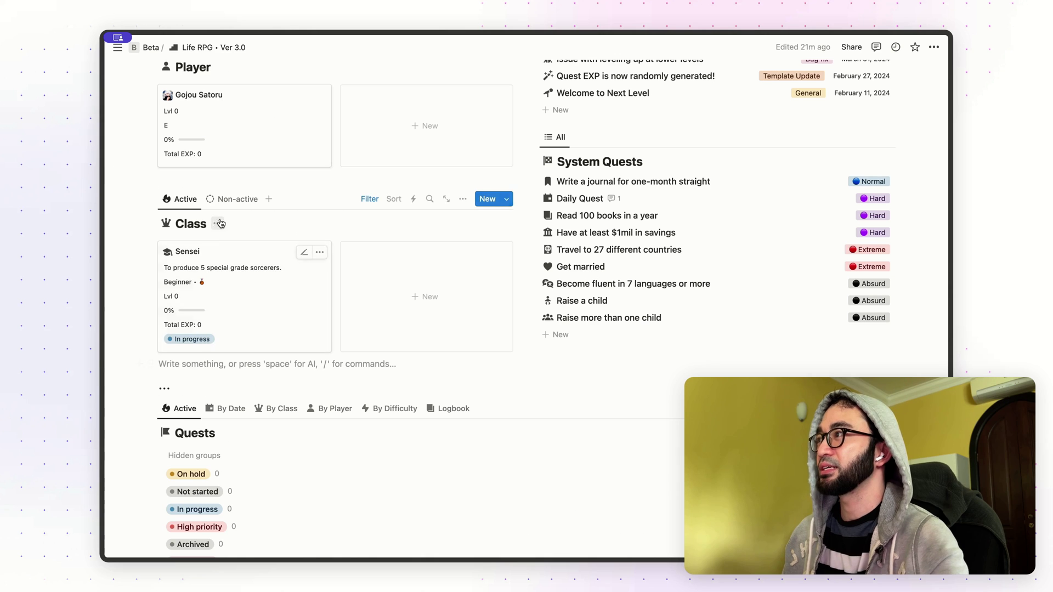
key("Return")
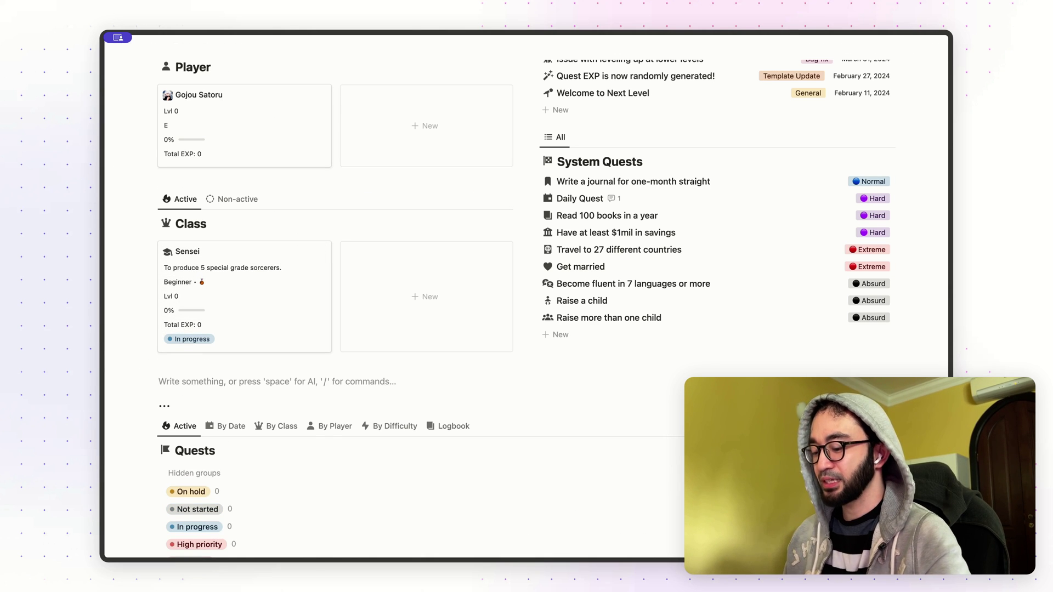
type("/")
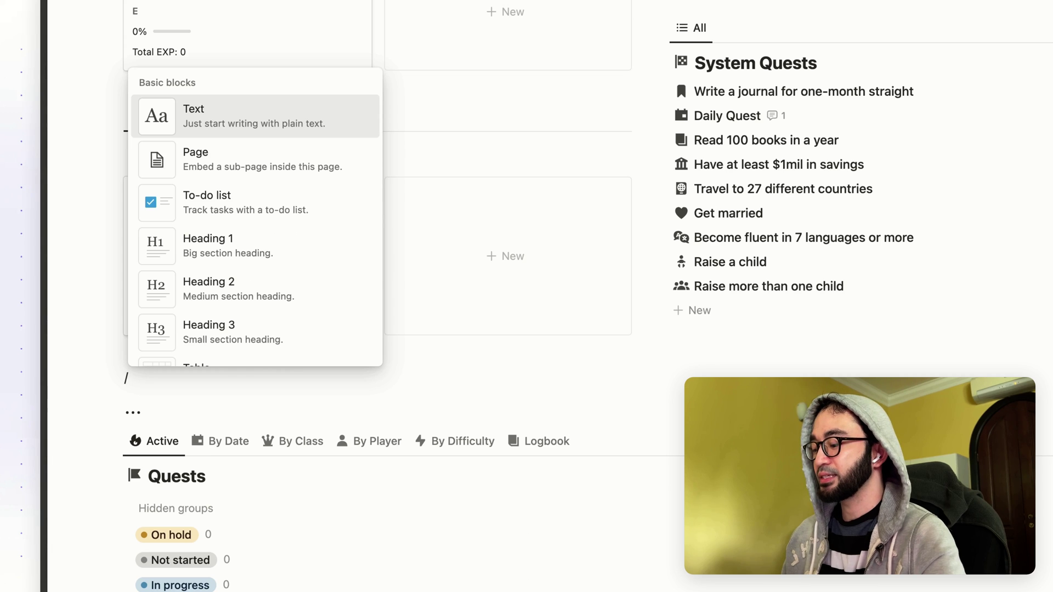
type("board")
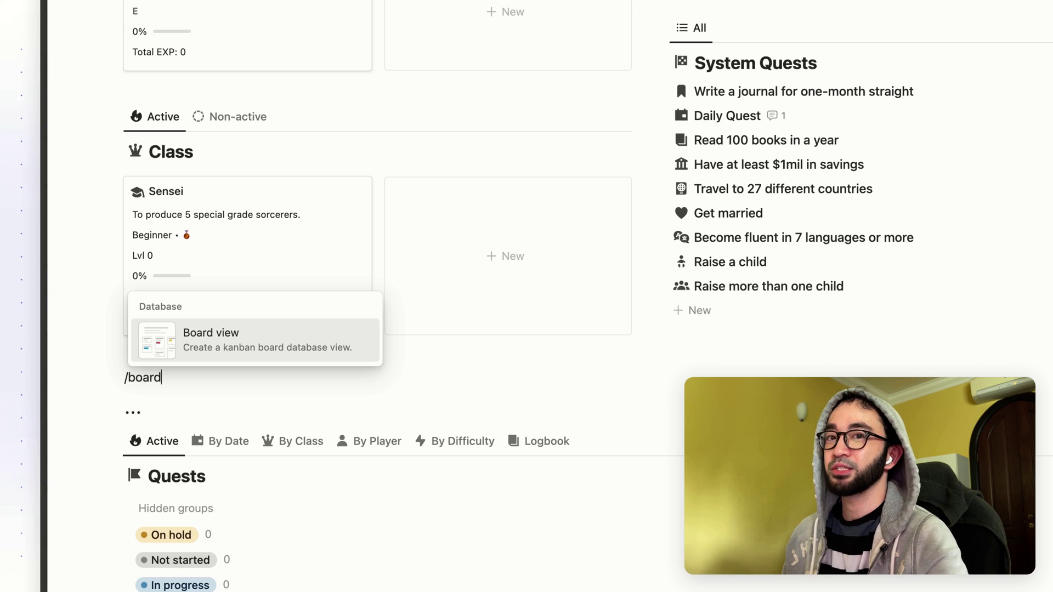
key("Return")
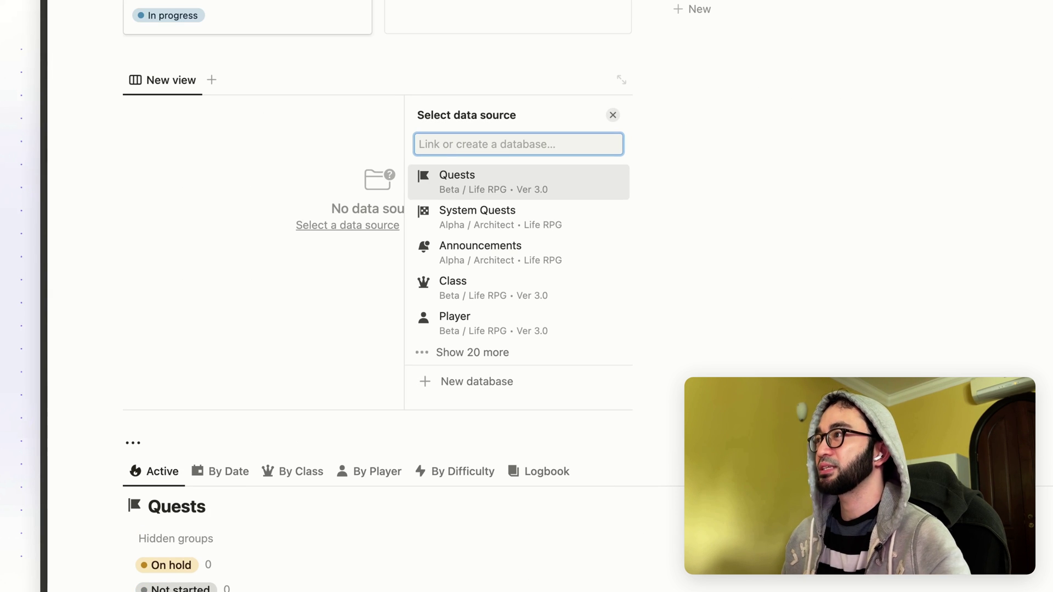
Create a new database named Karma as the board's data source and open it as a full page.
type("Karma")
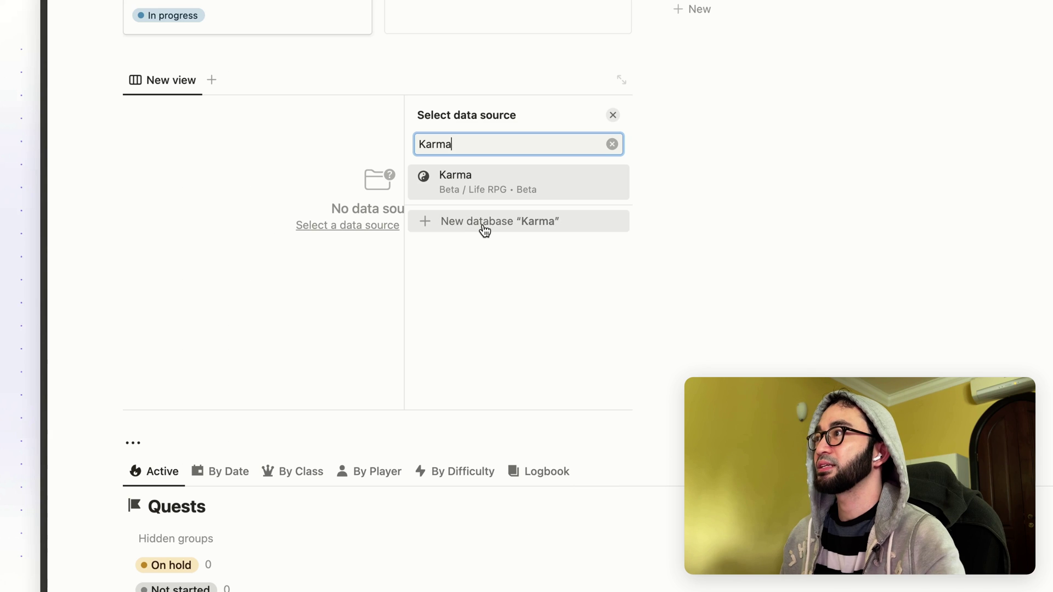
left_click(484, 226)
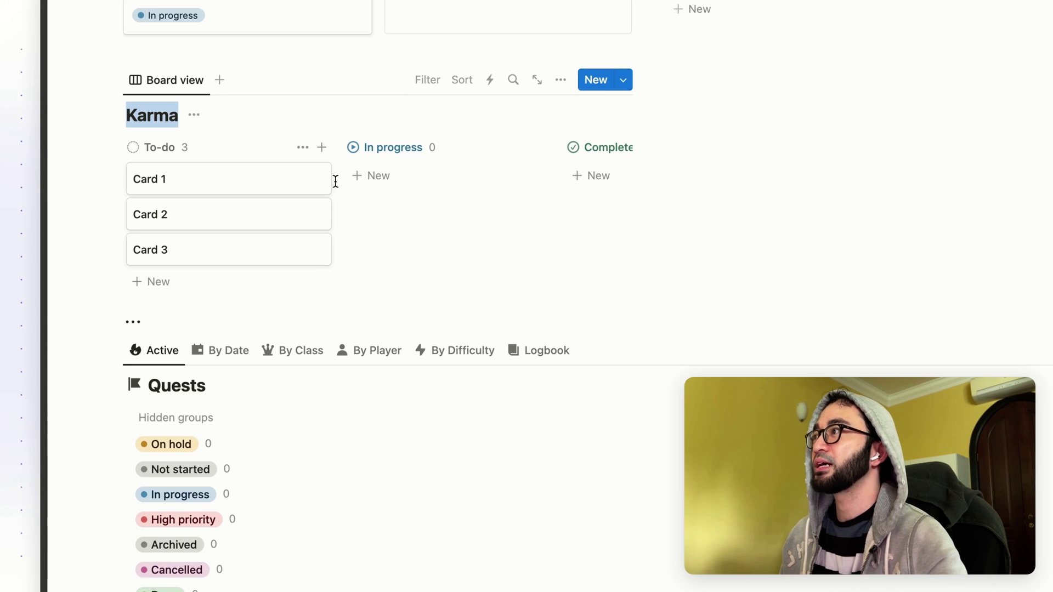
left_click(537, 82)
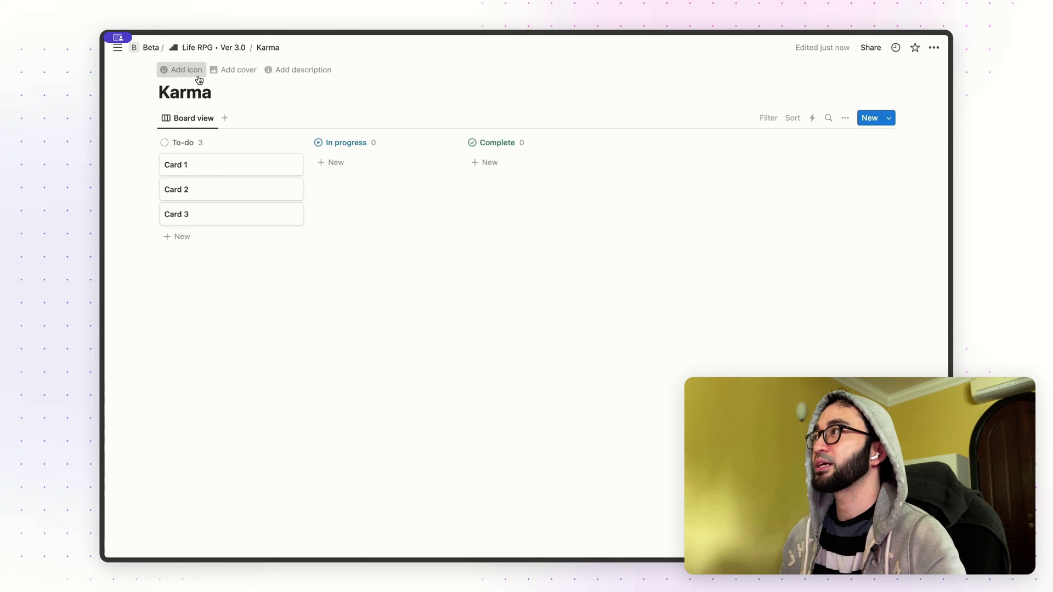
Give the Karma database page the yin-yang icon.
left_click(190, 70)
left_click(162, 118)
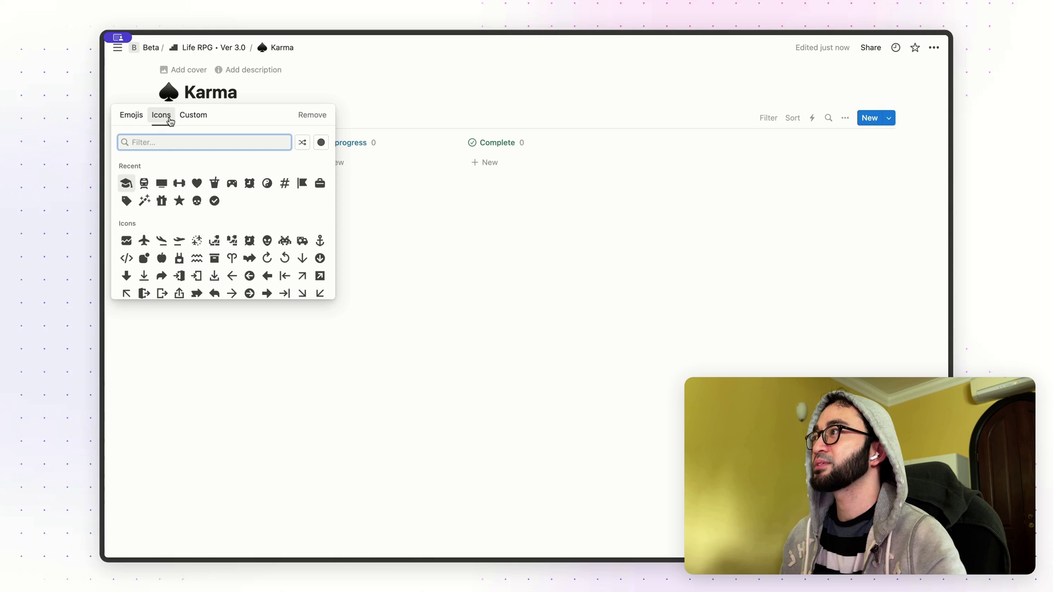
left_click(267, 184)
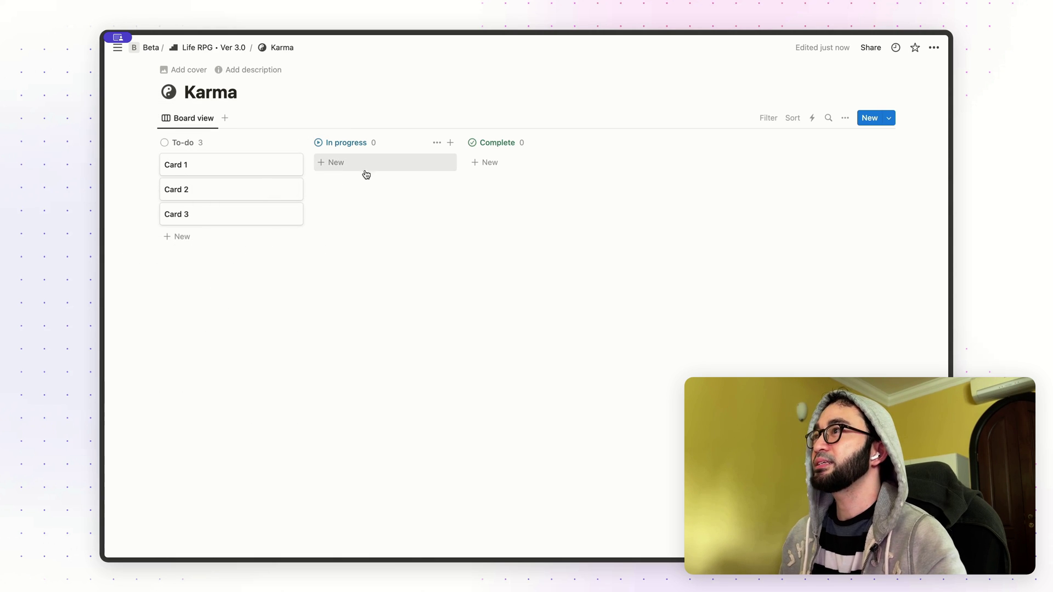
Add a Select property named Tag to Card 1 in the Karma database and give it the tag icon.
left_click(222, 172)
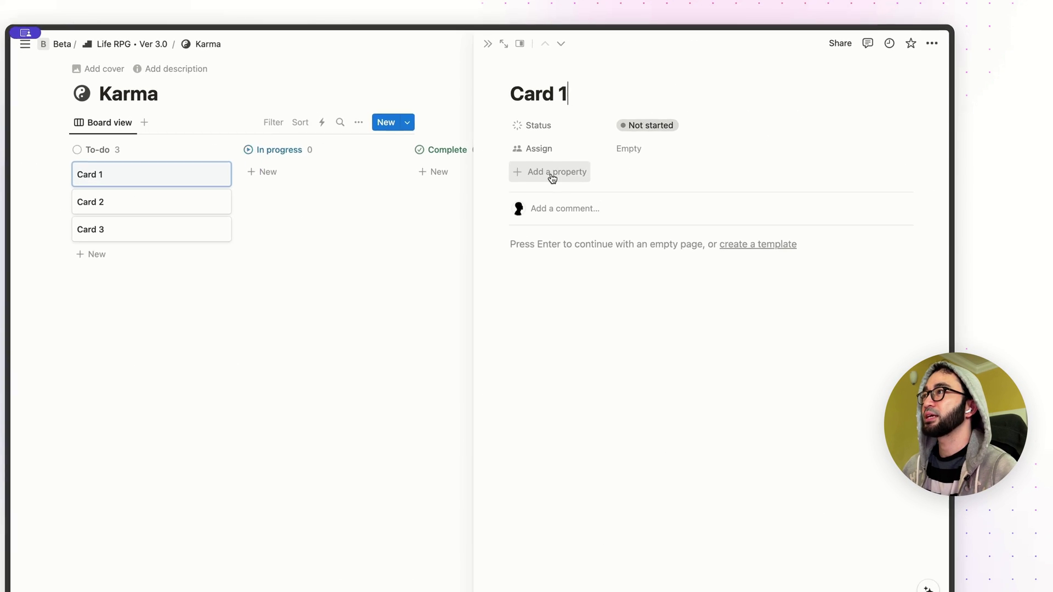
left_click(553, 176)
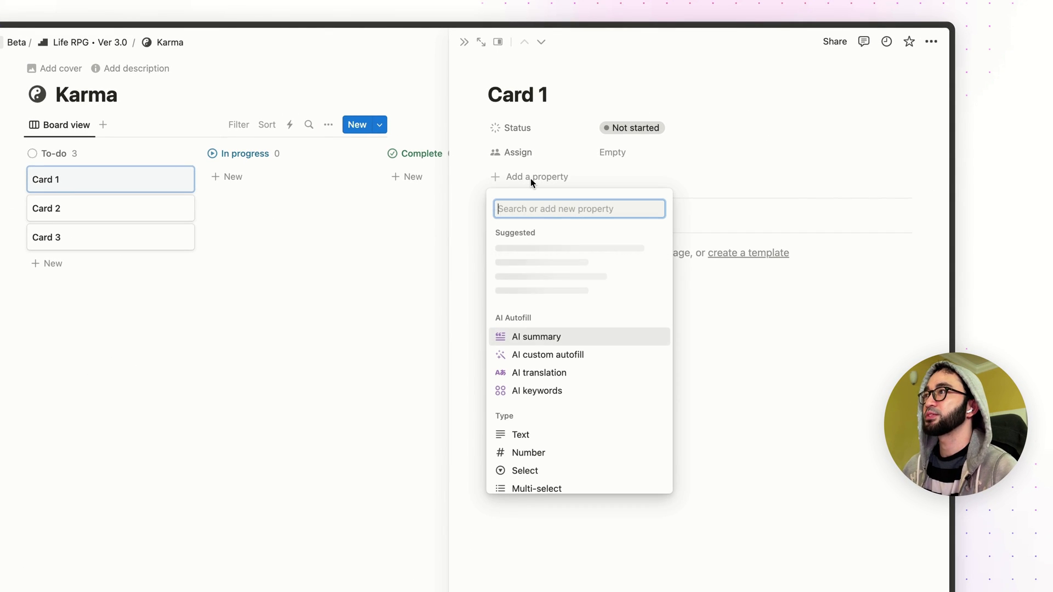
type("selec")
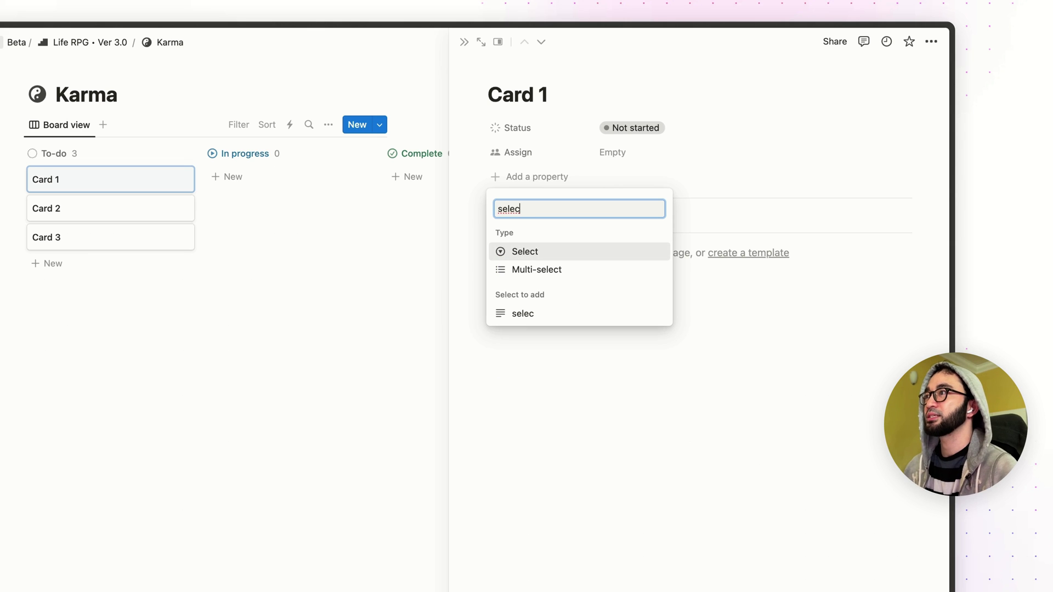
key("Return")
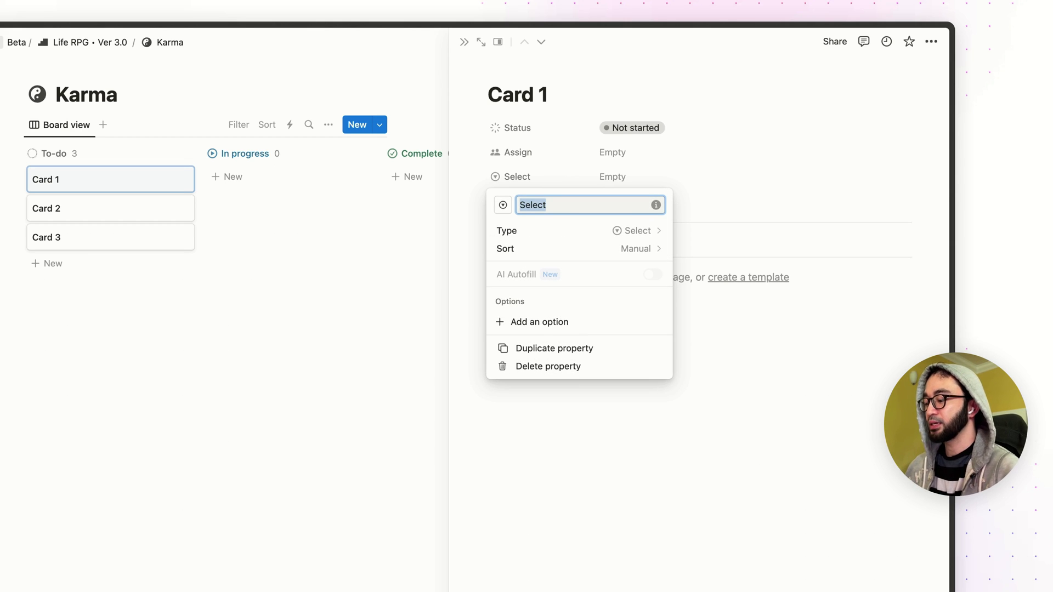
type("Tag")
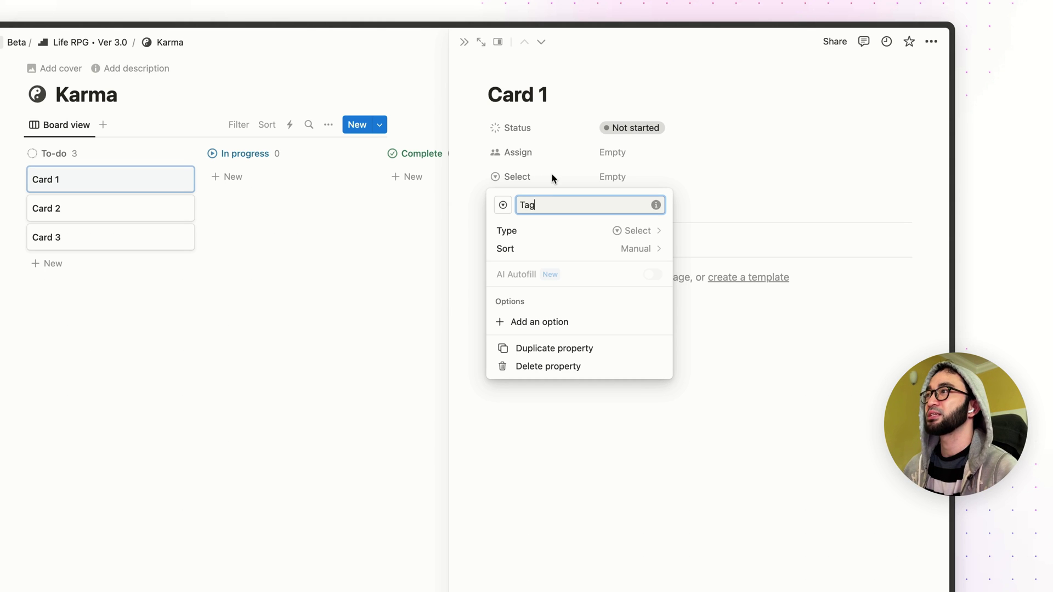
left_click(503, 205)
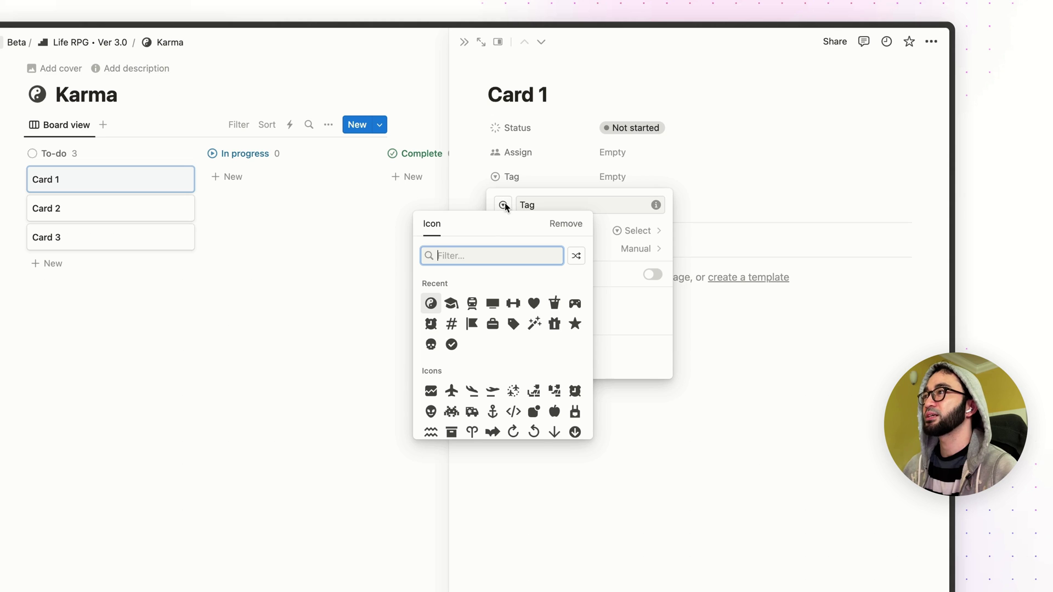
left_click(514, 325)
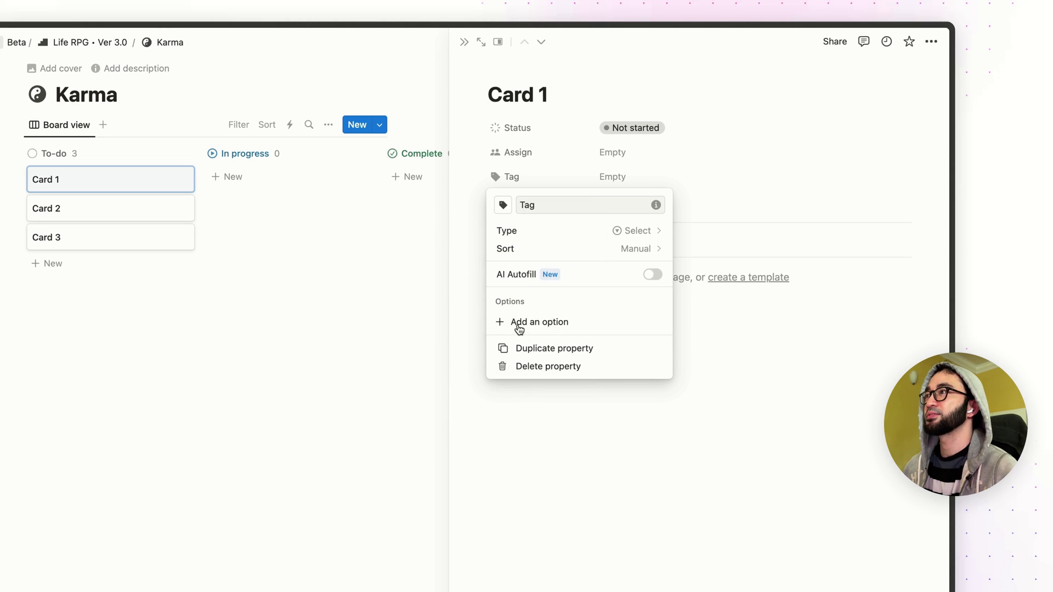
left_click(600, 165)
Create the options Penalty and Reward for Card 1's Tag property, leaving Reward selected.
left_click(642, 181)
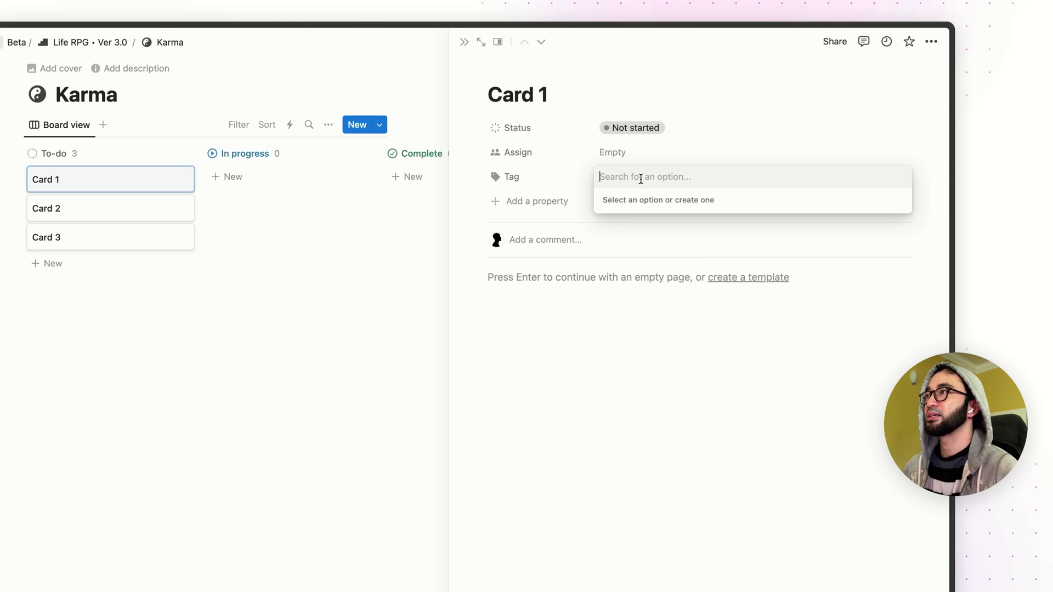
type("P")
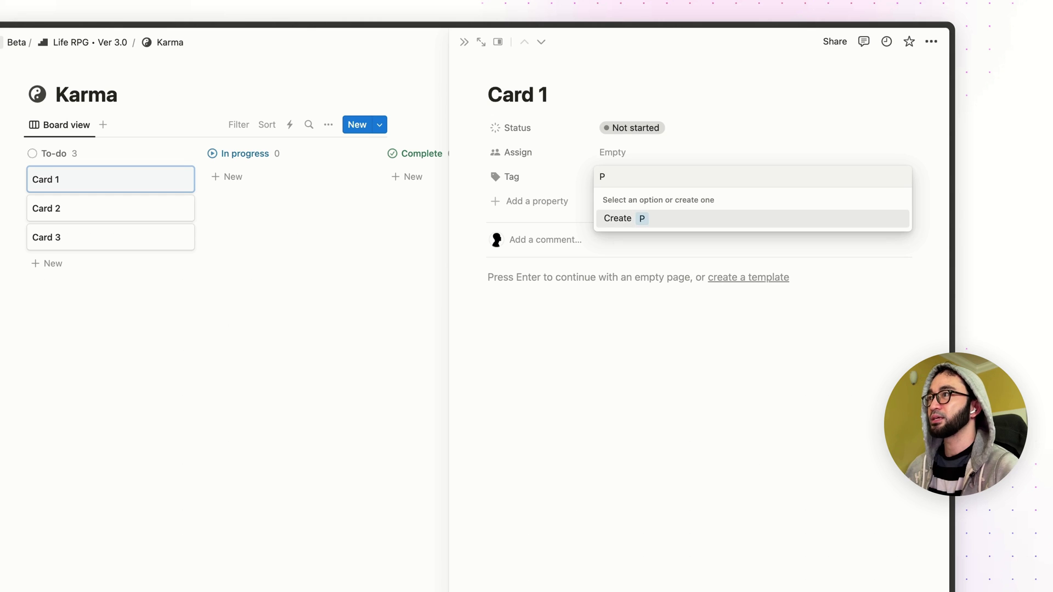
type("enalty")
key("Return")
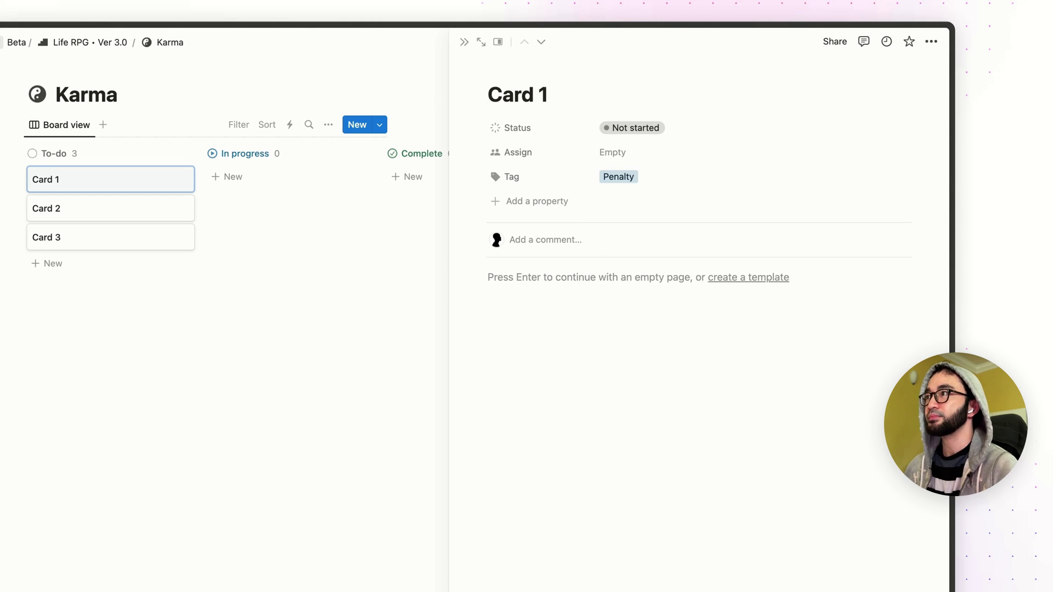
left_click(655, 176)
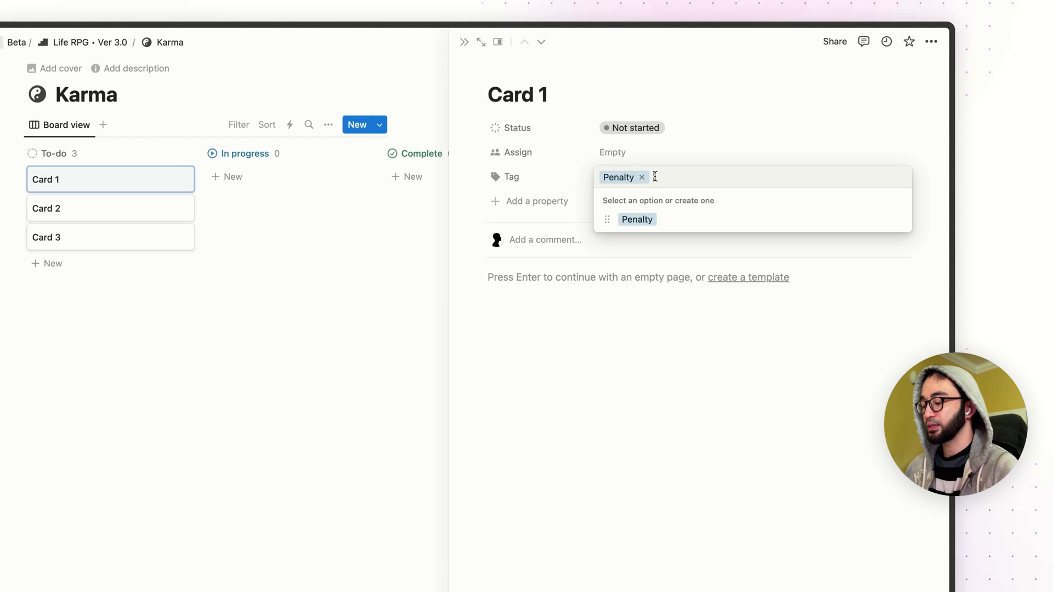
type("Reward")
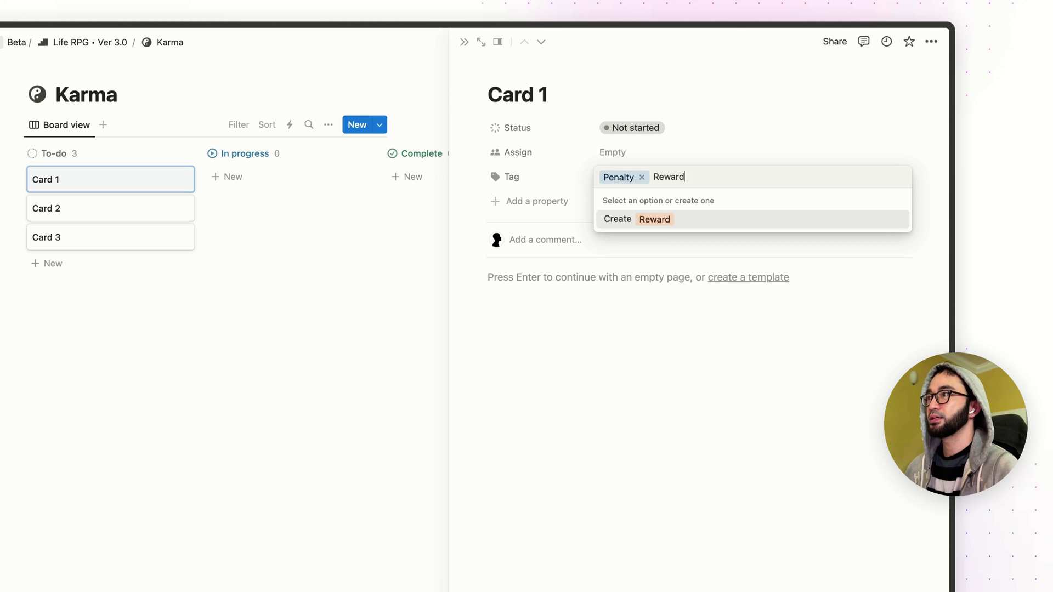
key("Return")
Color the Tag option Penalty purple and the option Reward yellow.
left_click(692, 177)
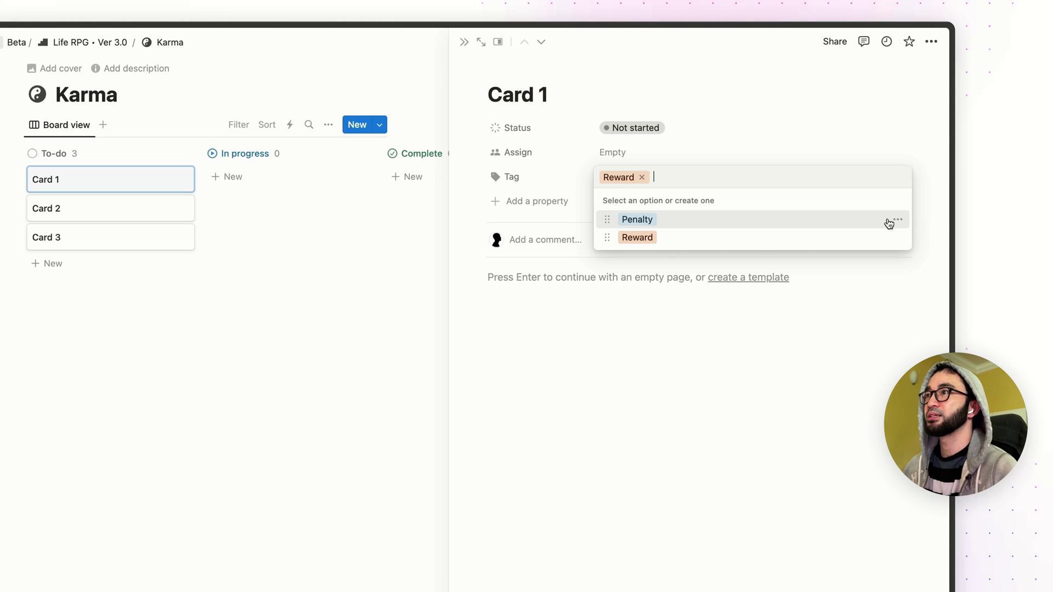
left_click(898, 219)
left_click(861, 454)
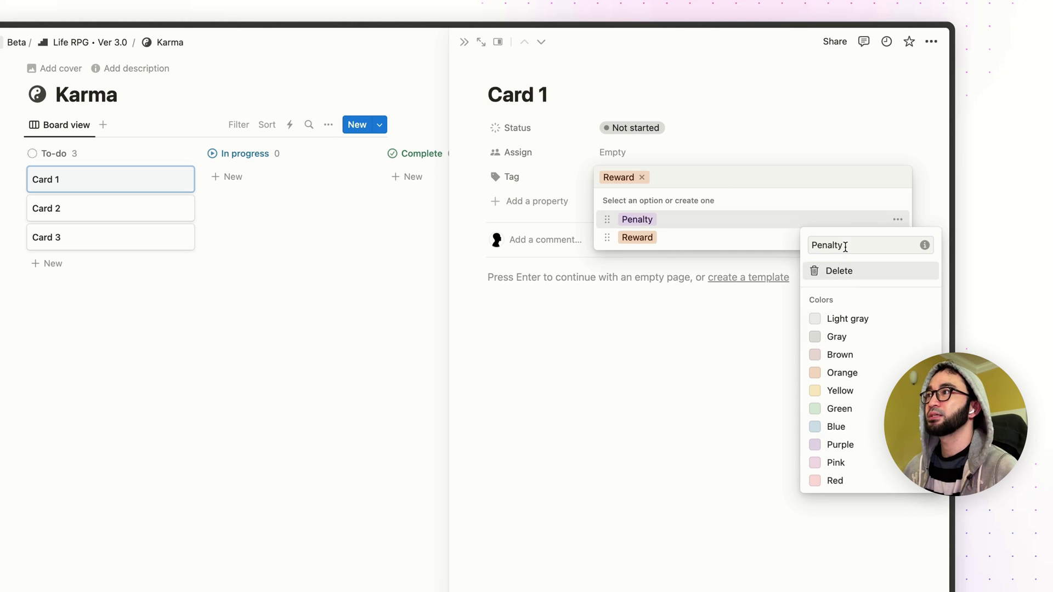
left_click(861, 184)
left_click(897, 237)
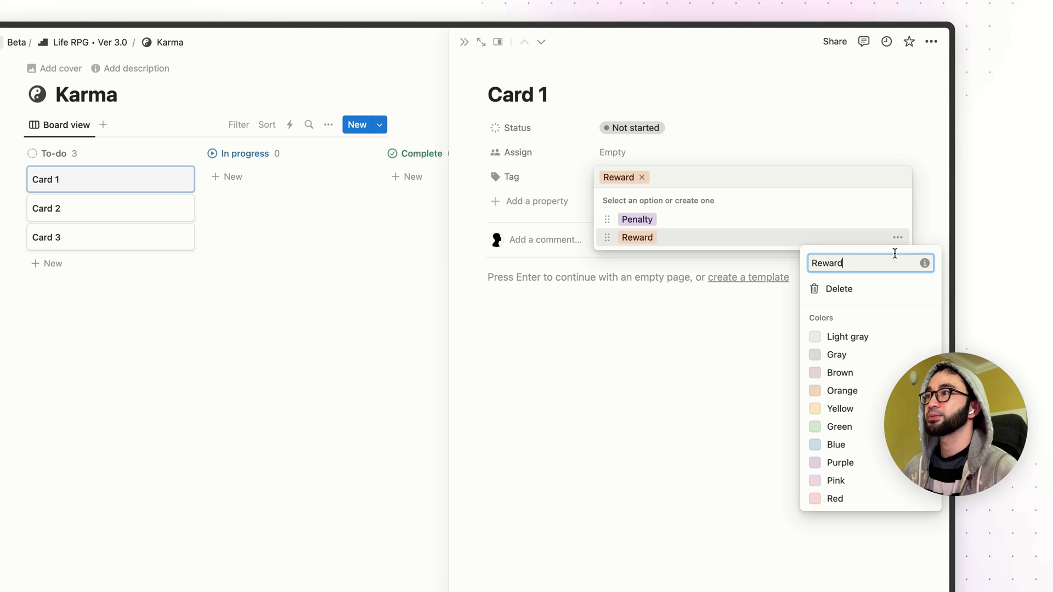
left_click(853, 410)
key("Escape")
key("Escape")
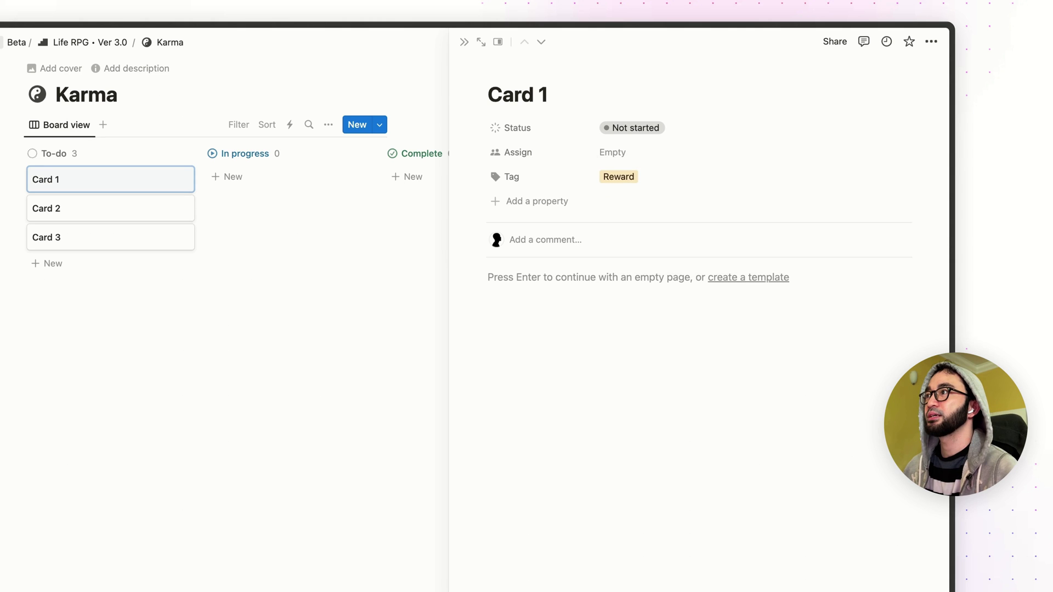
Delete the Assign and Status properties from the Karma database.
left_click(524, 154)
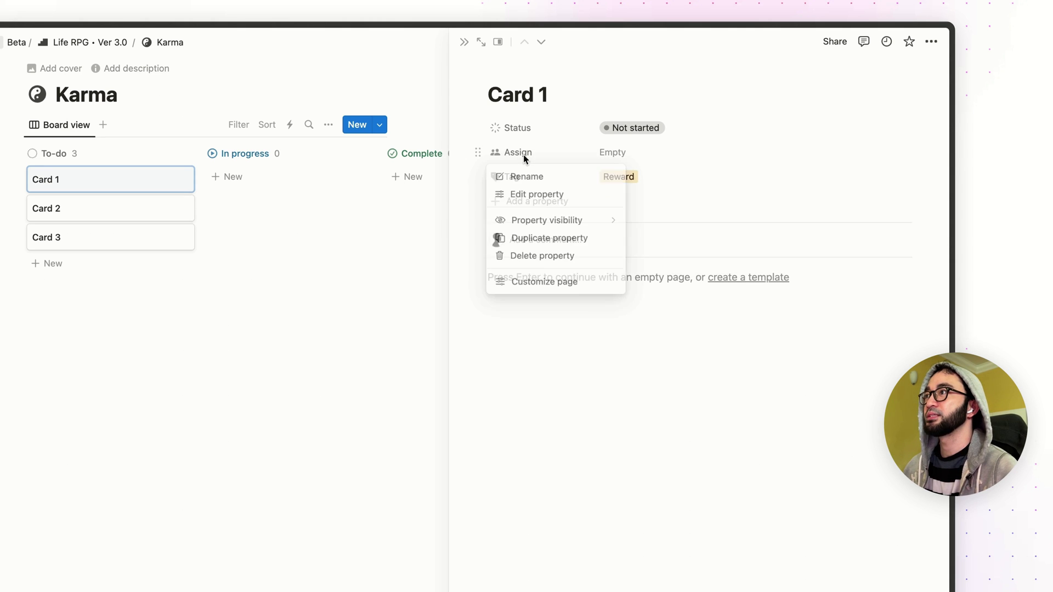
left_click(551, 259)
left_click(519, 337)
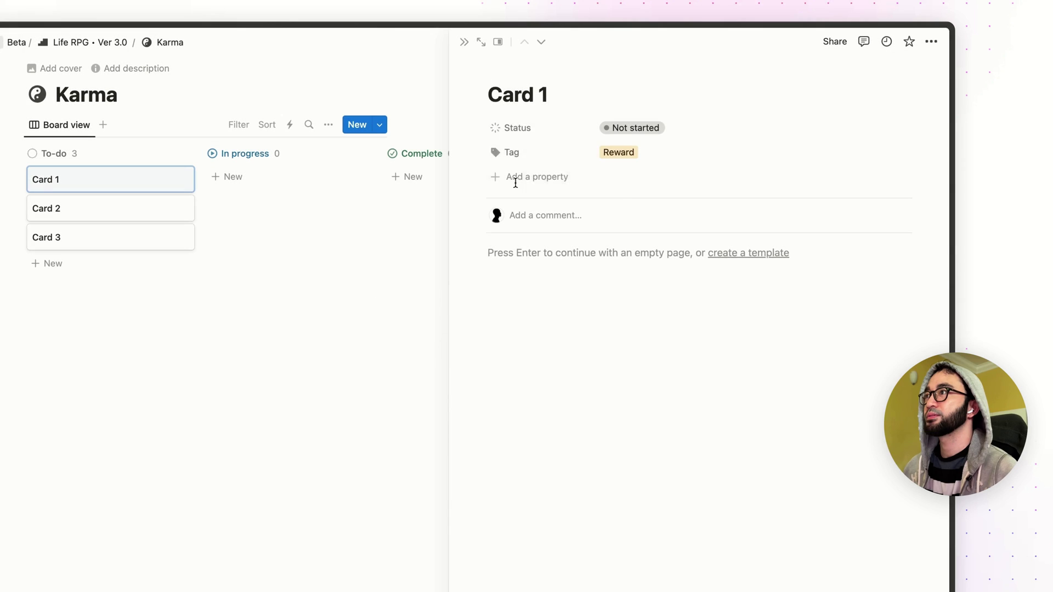
left_click(529, 125)
left_click(532, 230)
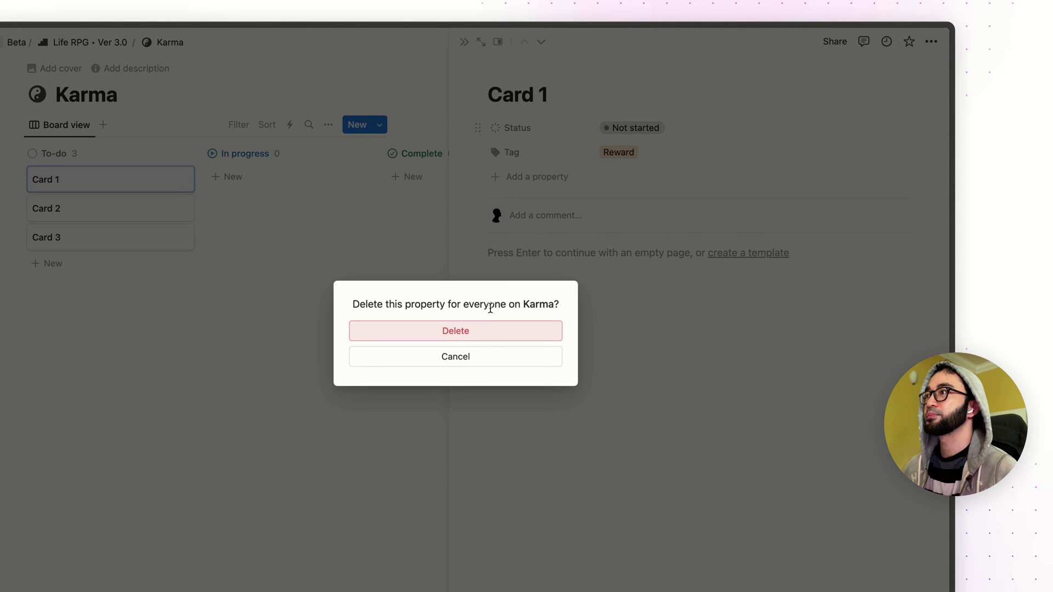
left_click(482, 331)
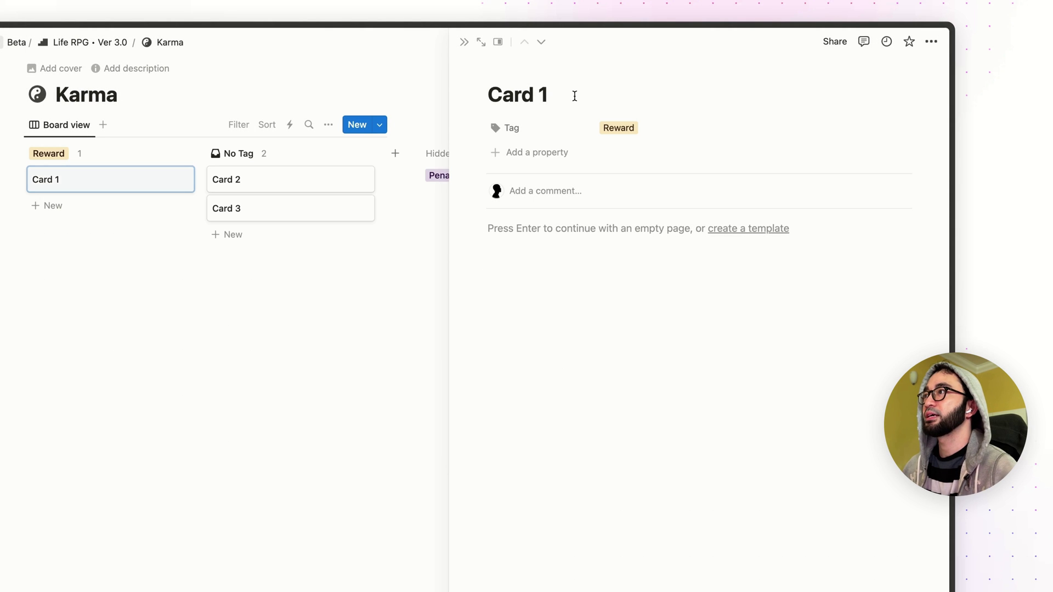
Add a two-way relation from Karma to the Quests database of Life RPG • Ver 3.0, shown on Quests as Karma.
left_click(548, 154)
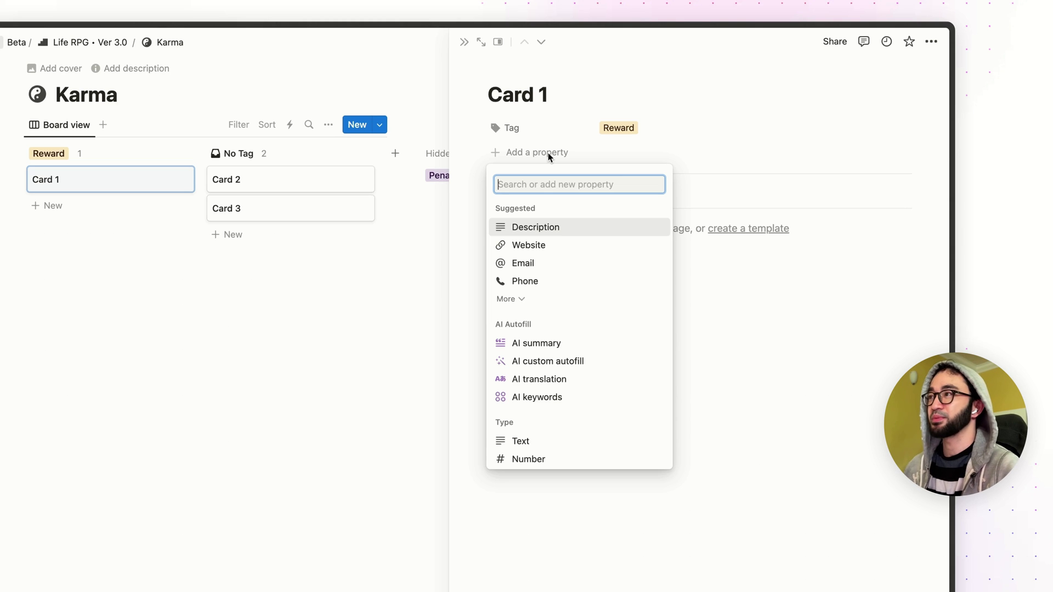
type("rela")
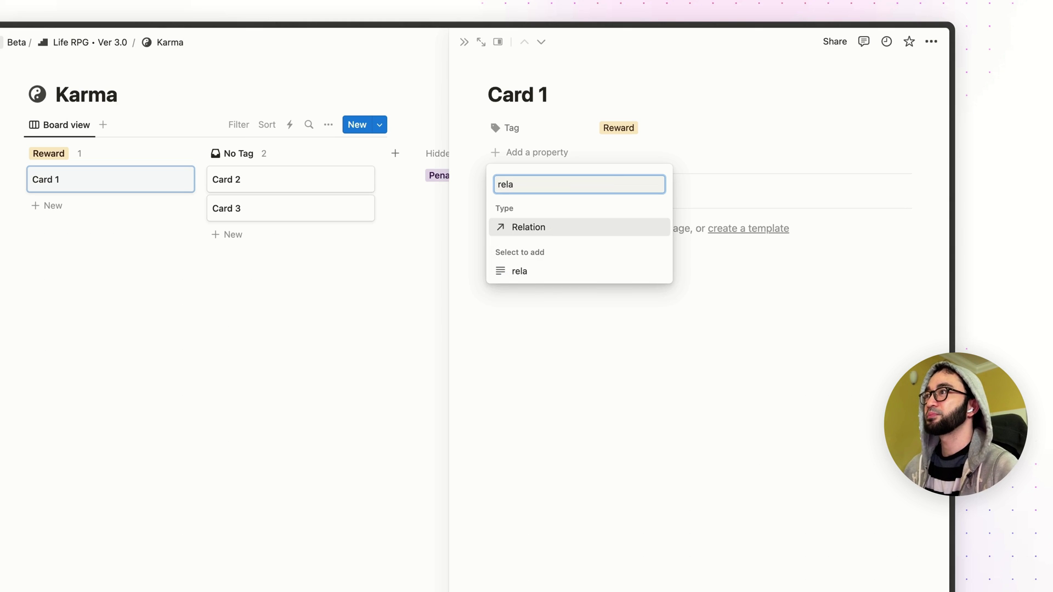
key("Return")
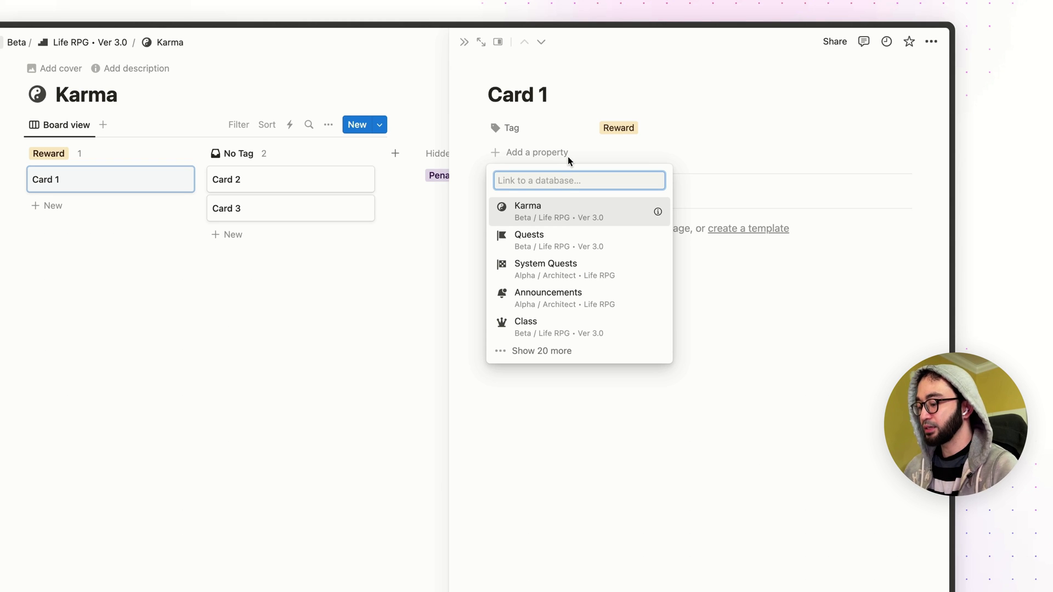
type("quest")
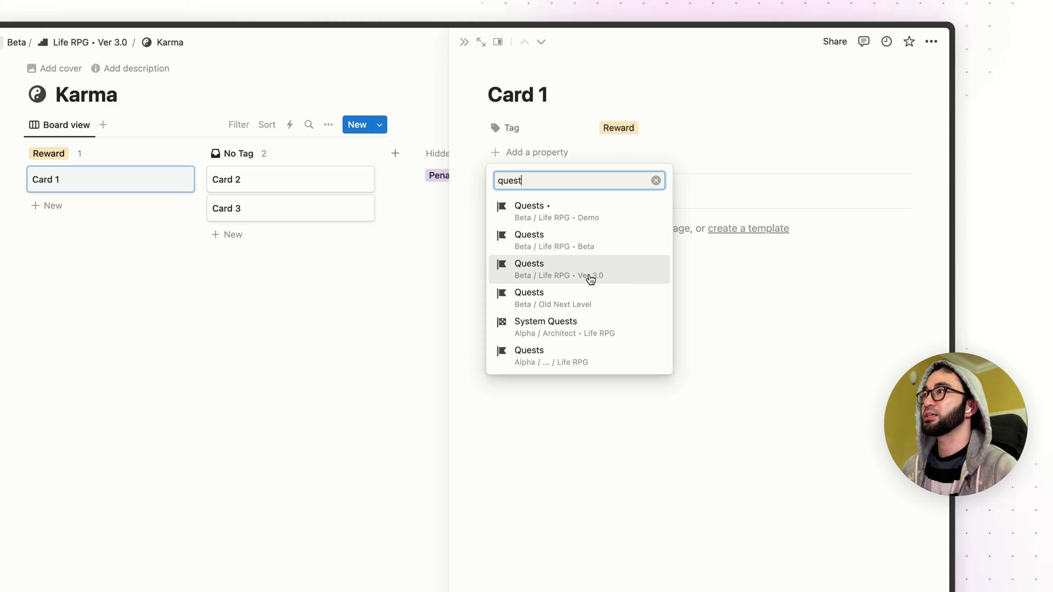
left_click(630, 276)
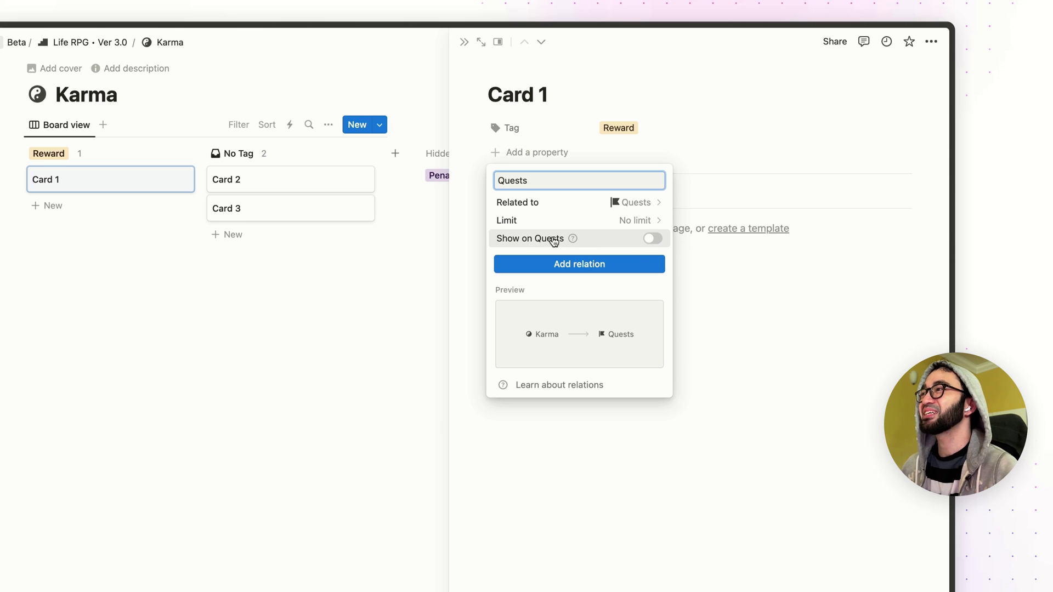
left_click(654, 241)
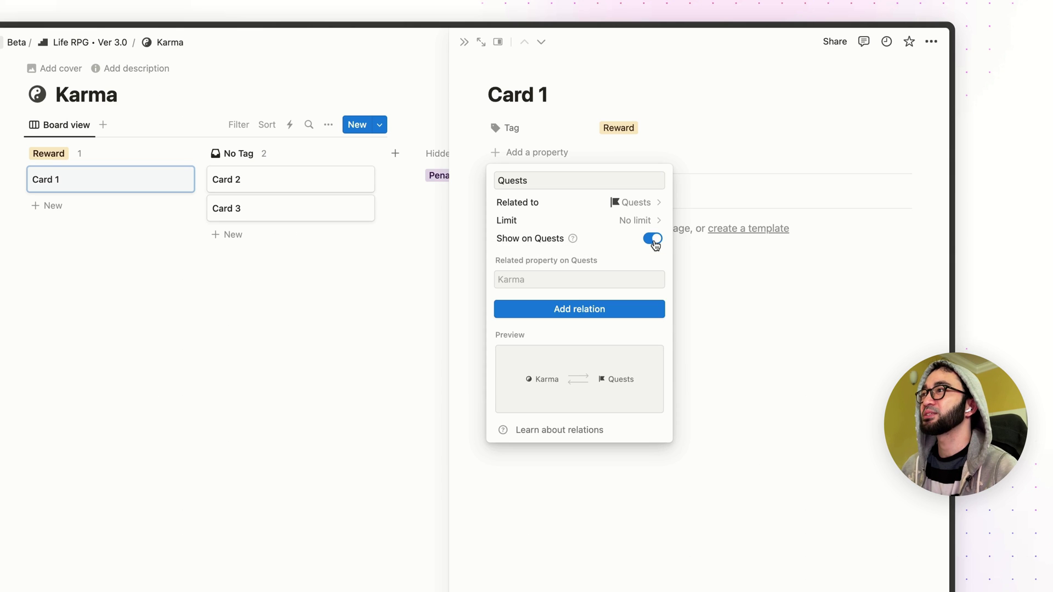
left_click(629, 313)
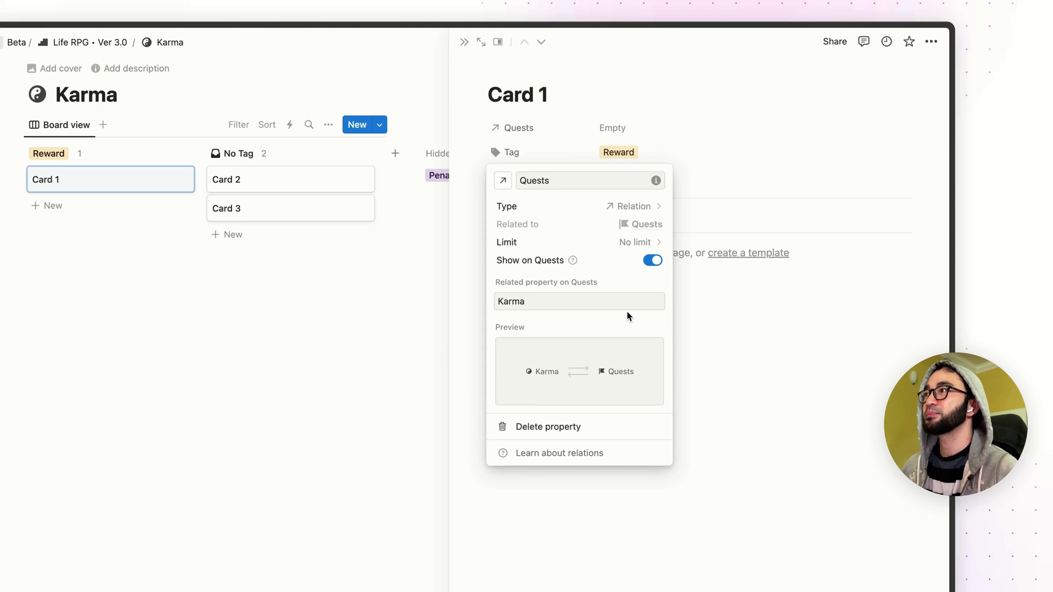
left_click(750, 324)
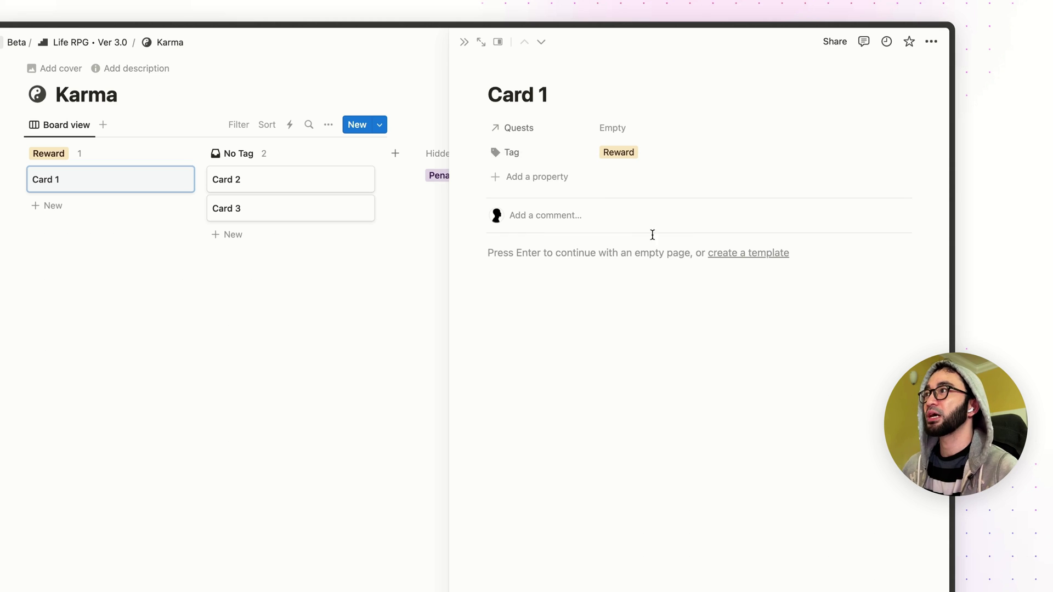
Set the Quests relation on Card 1 to display as Minimal.
left_click(526, 133)
mouse_move(529, 157)
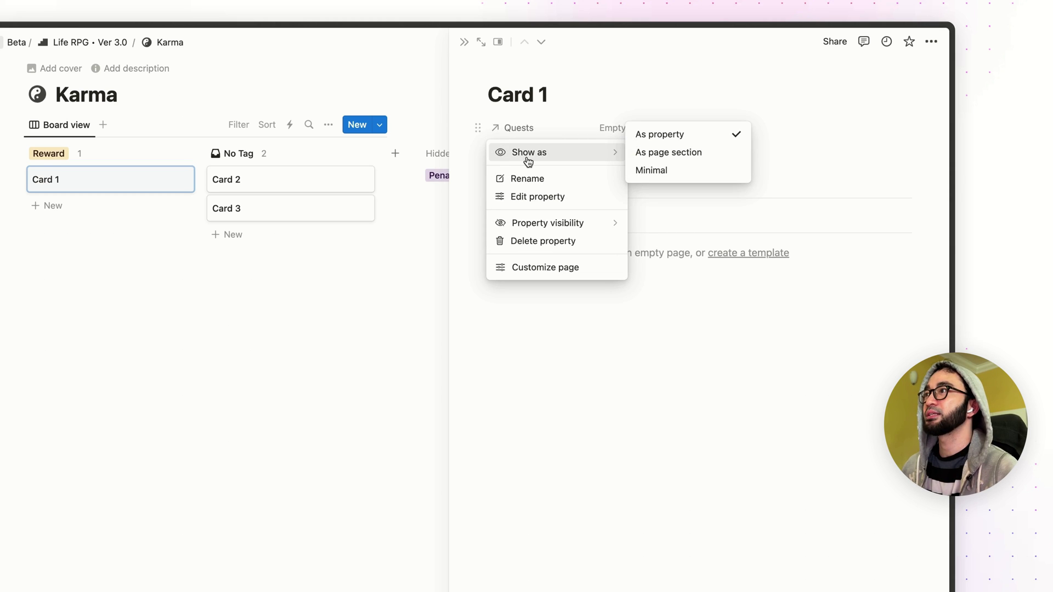
left_click(652, 174)
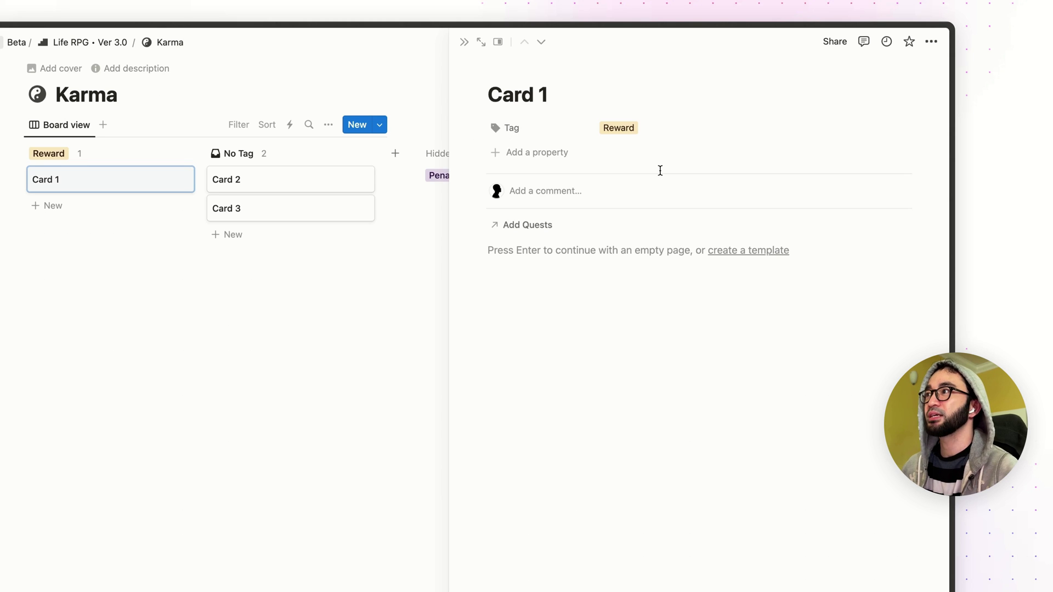
Change the icon of the Quests relation property on Card 1 to the flag.
left_click(530, 229)
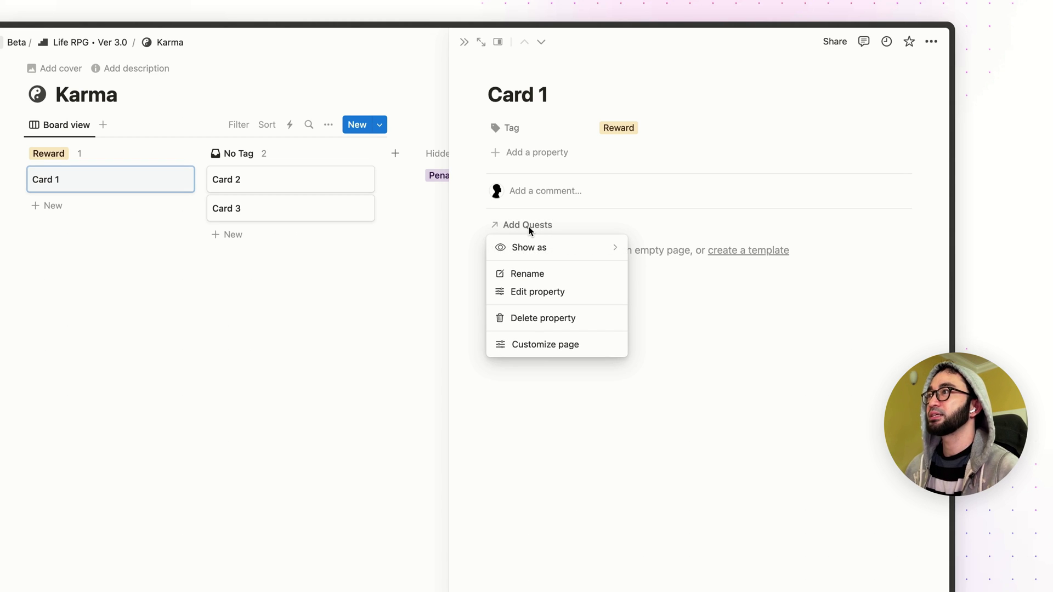
left_click(532, 279)
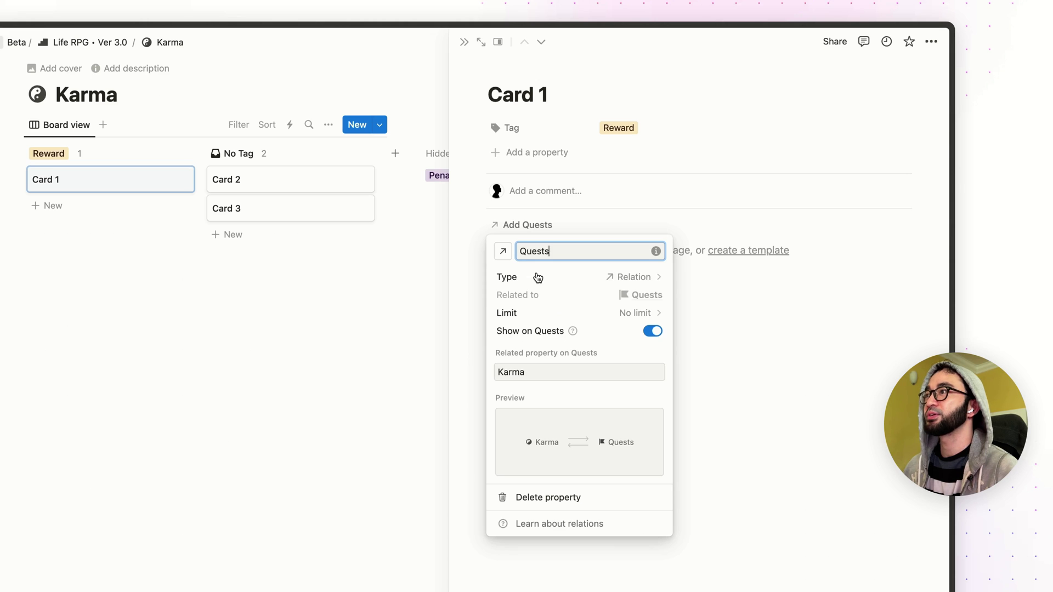
left_click(505, 255)
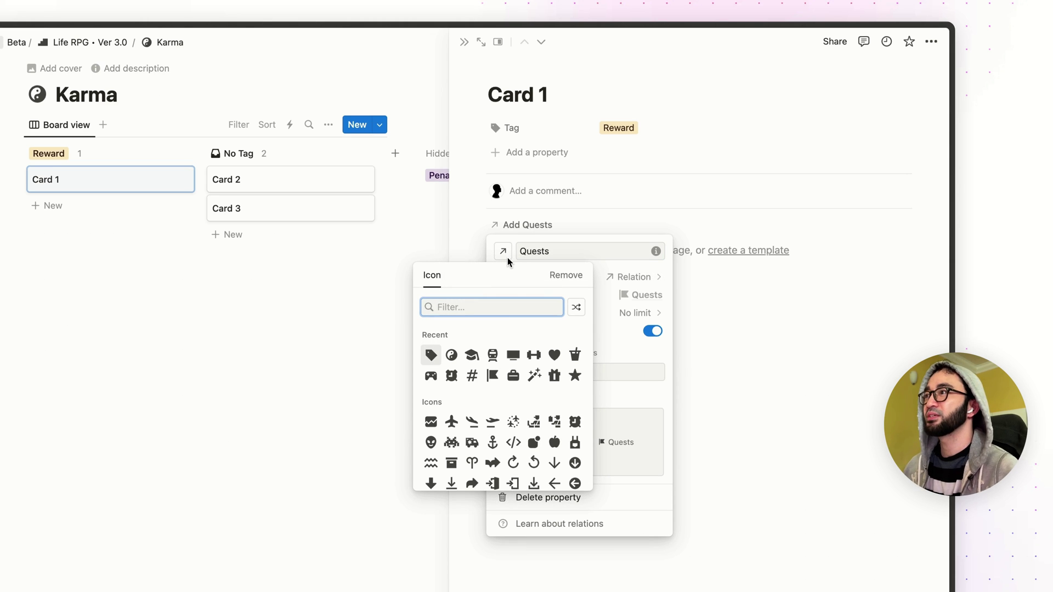
left_click(493, 376)
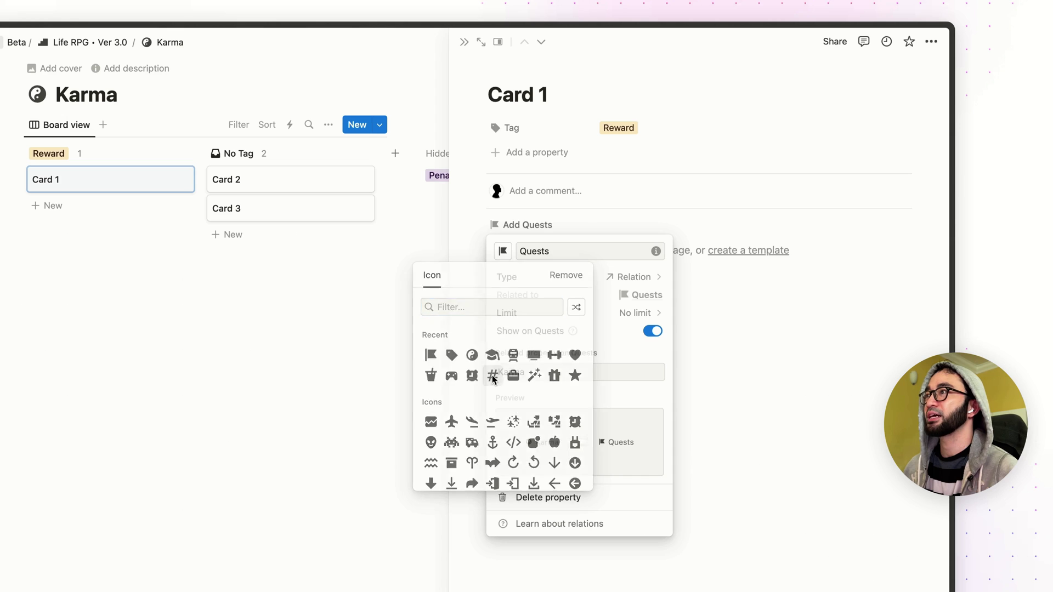
left_click(574, 255)
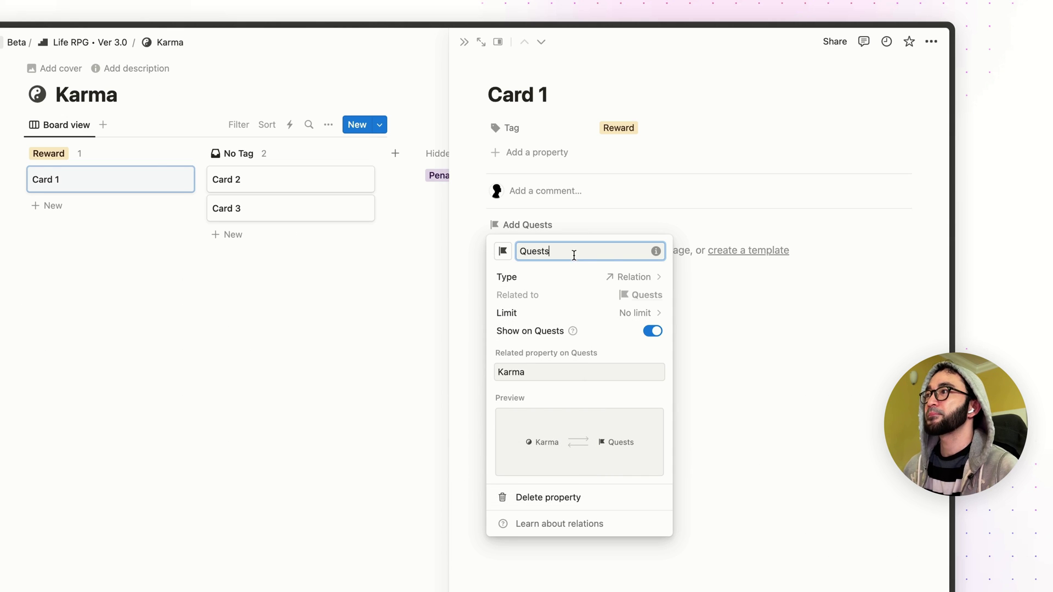
left_click(800, 325)
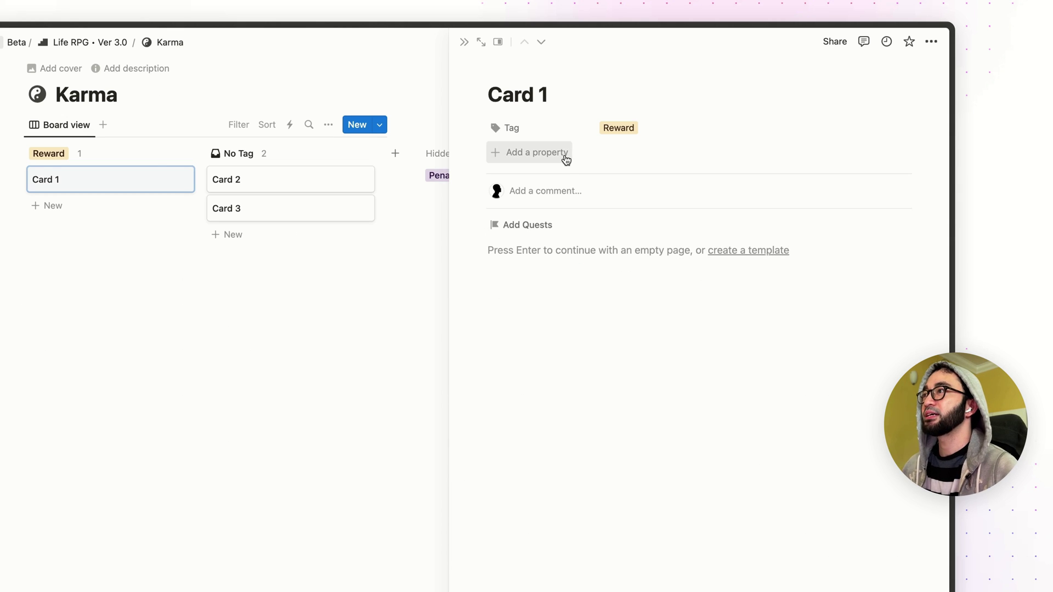
Add a Rollup property to Karma that uses the Quests relation and its Name property, calculated as Count all.
left_click(536, 159)
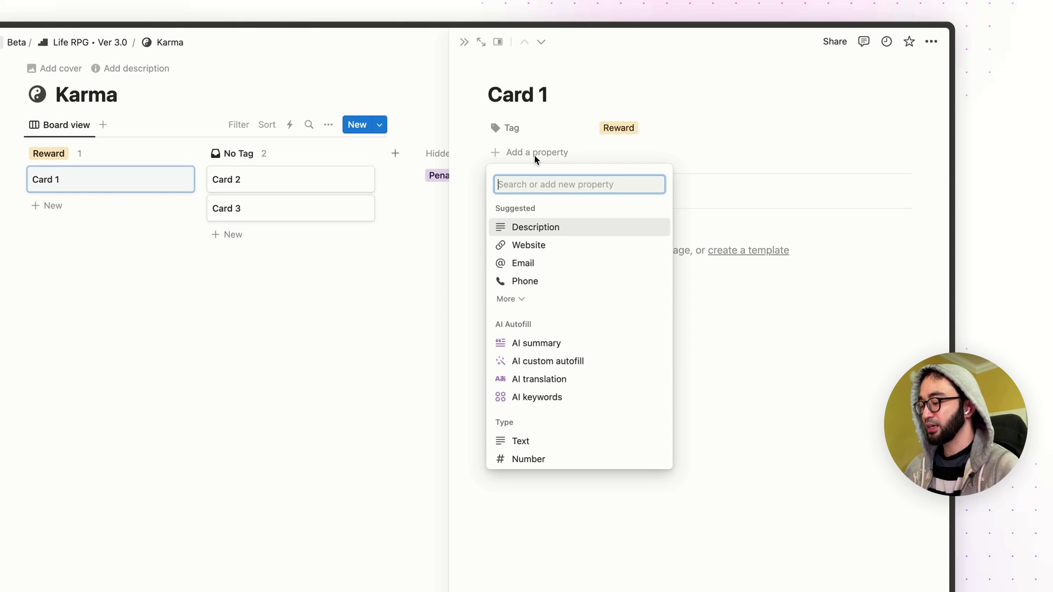
type("rol")
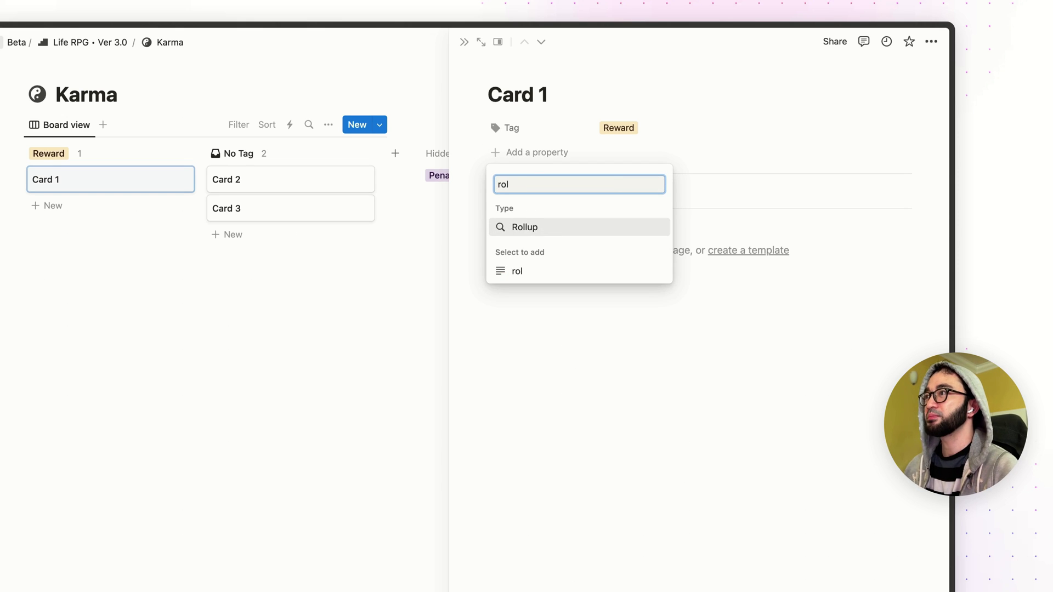
key("Return")
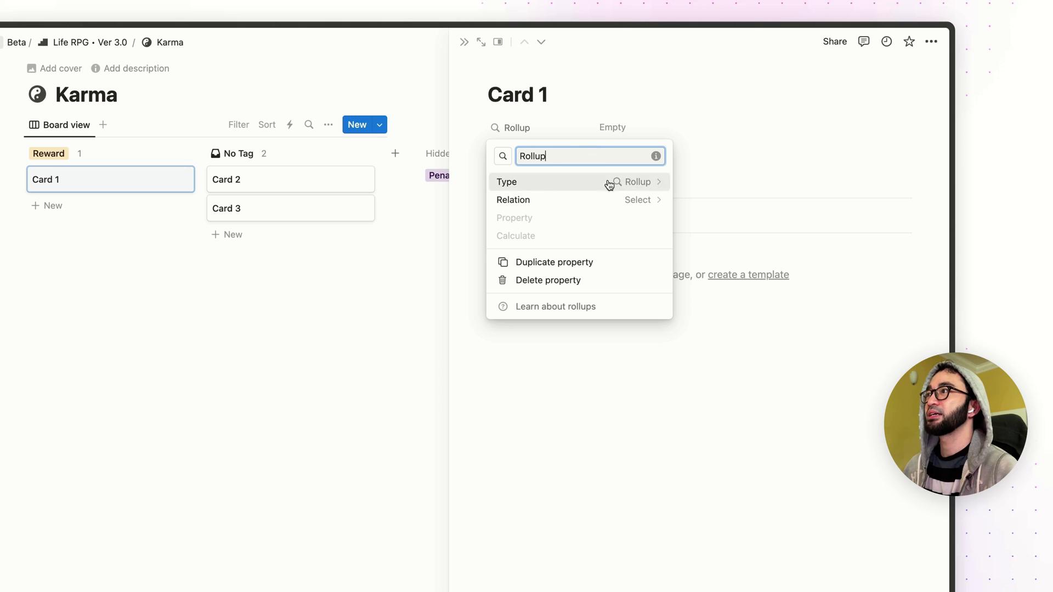
left_click(635, 203)
left_click(584, 228)
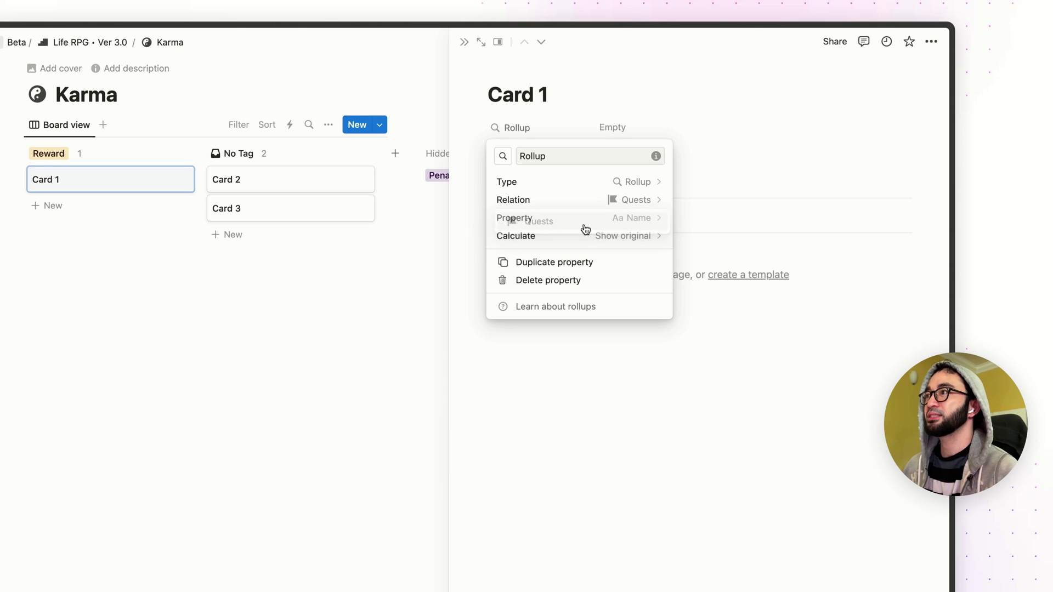
left_click(644, 241)
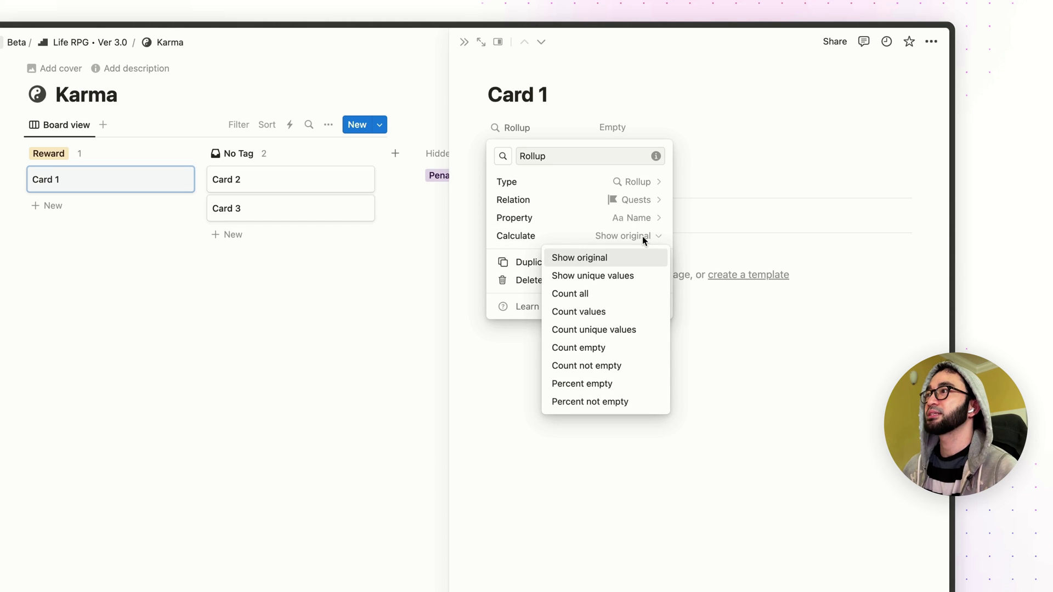
left_click(625, 296)
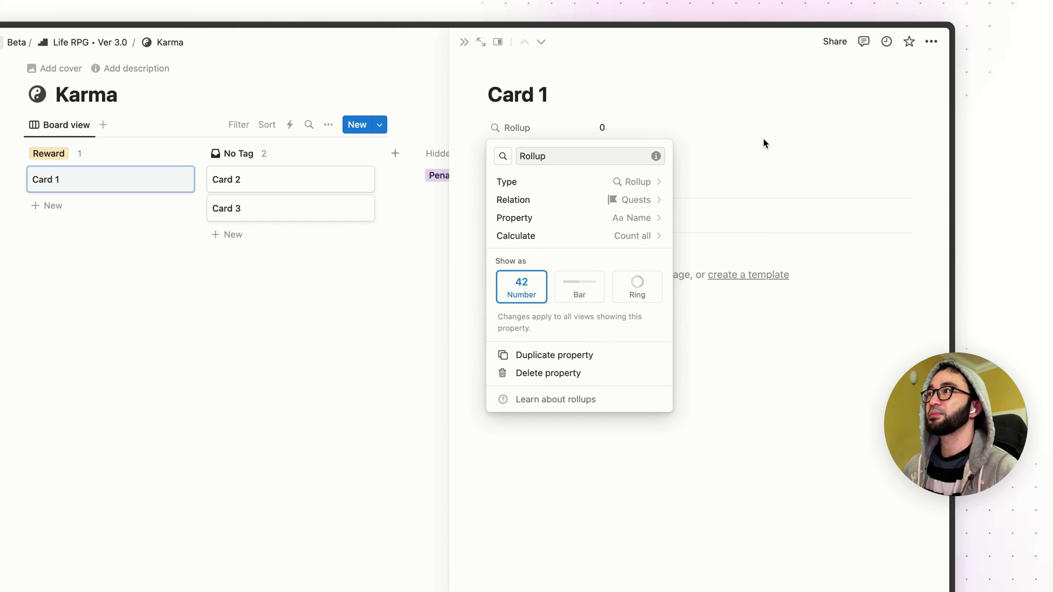
left_click(765, 141)
Rename the rollup property to Frequency and give it the number-sign icon.
left_click(549, 139)
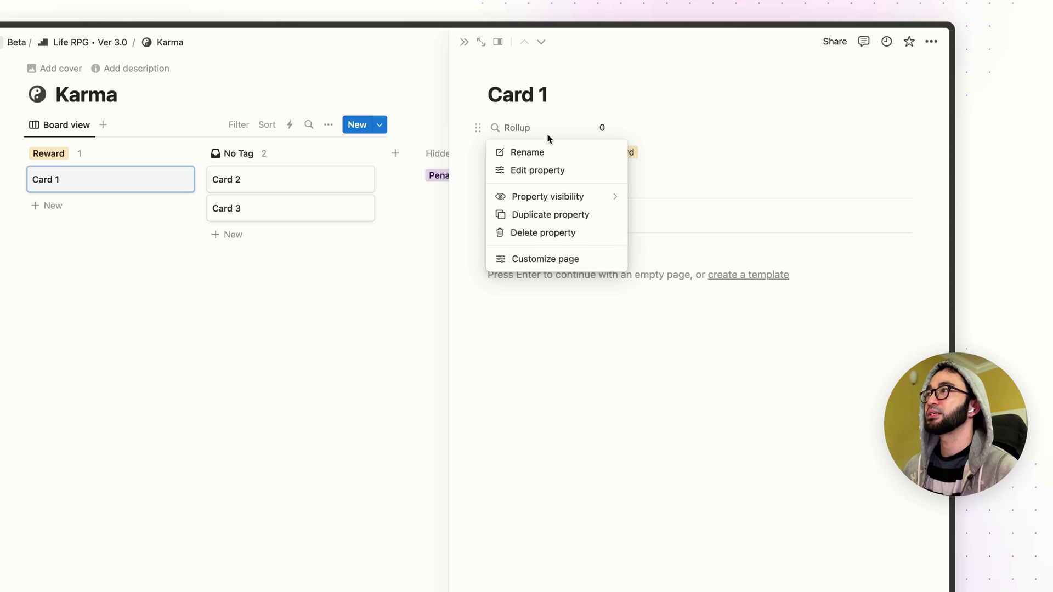
left_click(552, 168)
double_click(555, 156)
type("Frequency")
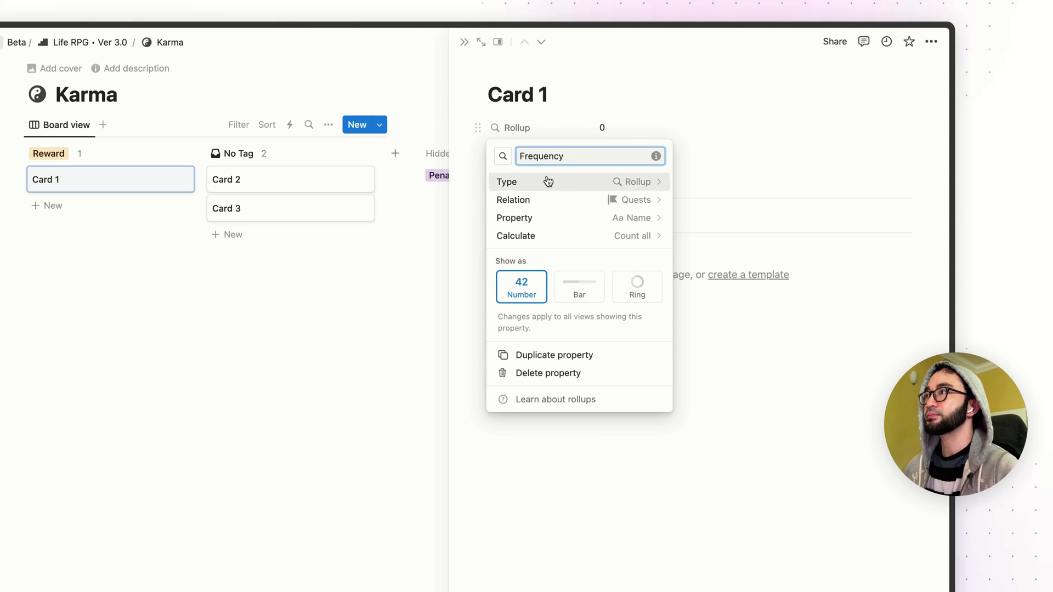
left_click(502, 156)
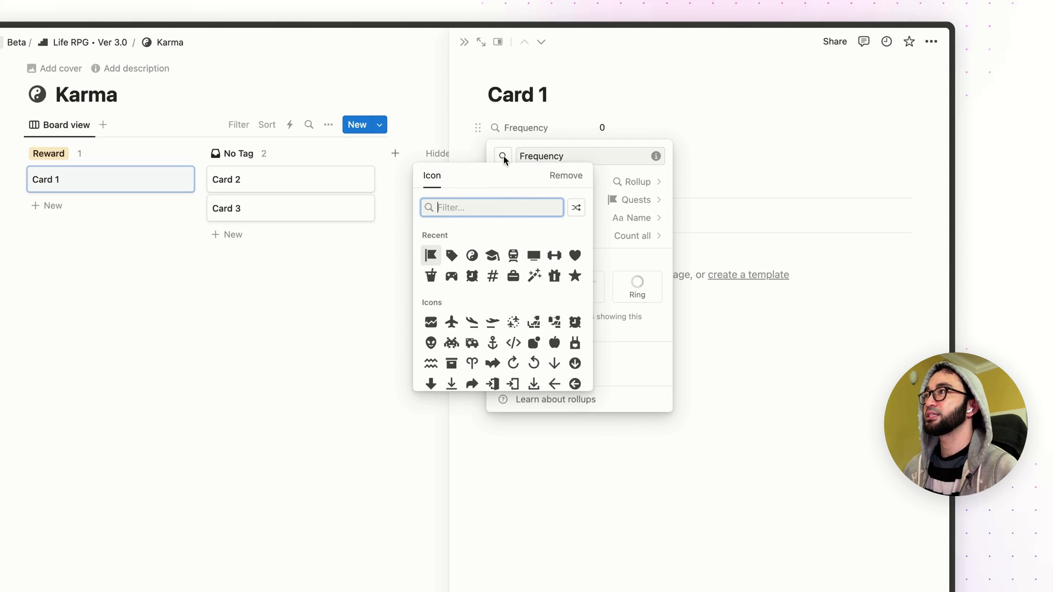
left_click(493, 276)
left_click(614, 111)
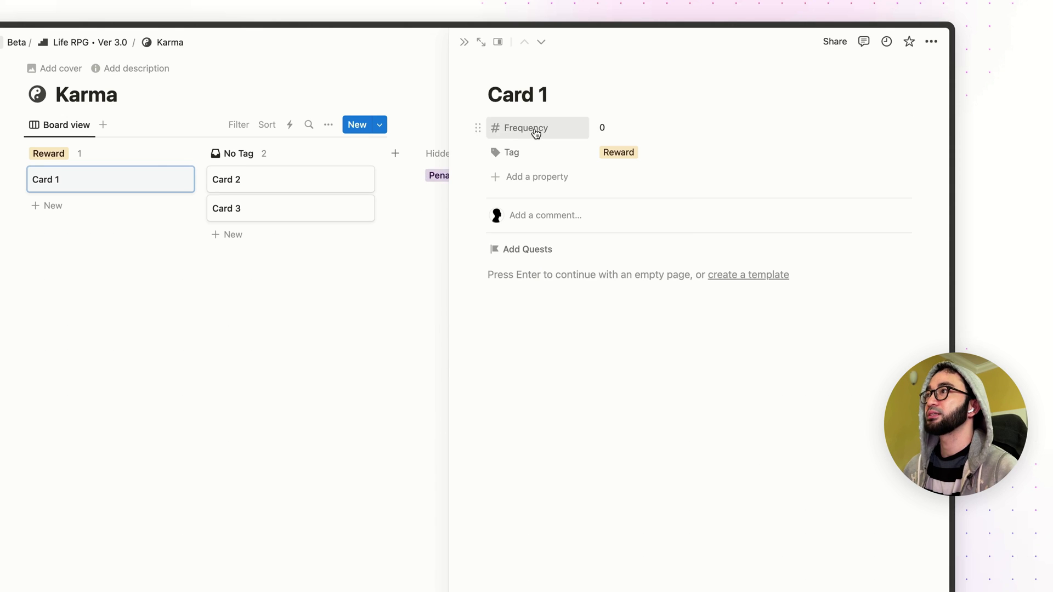
Move the Frequency property below Tag and rename Card 1 to "Boba tea".
left_click_drag(536, 132, 586, 162)
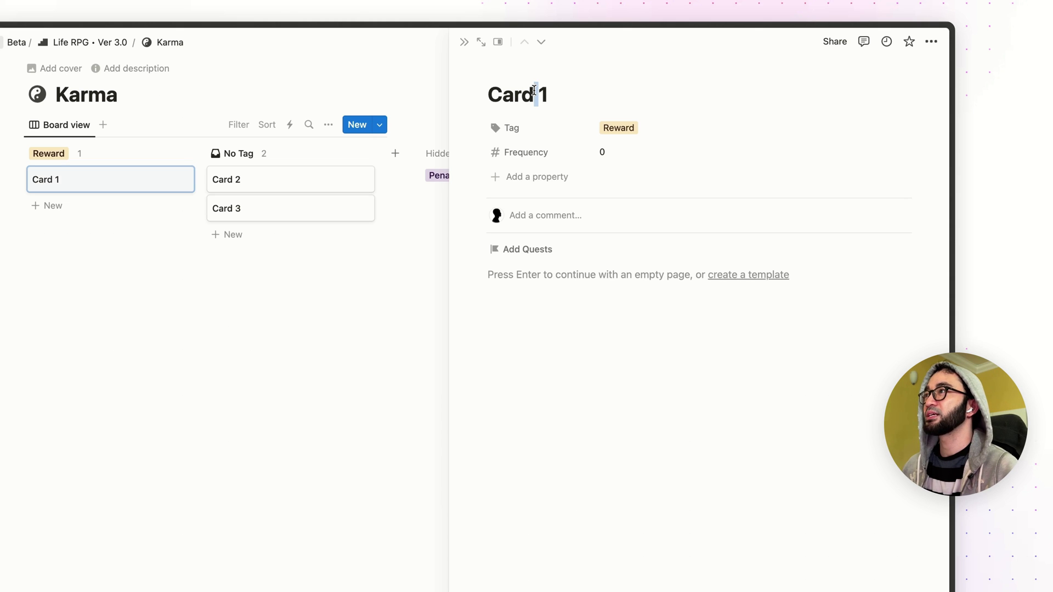
triple_click(534, 89)
type("Boba tea")
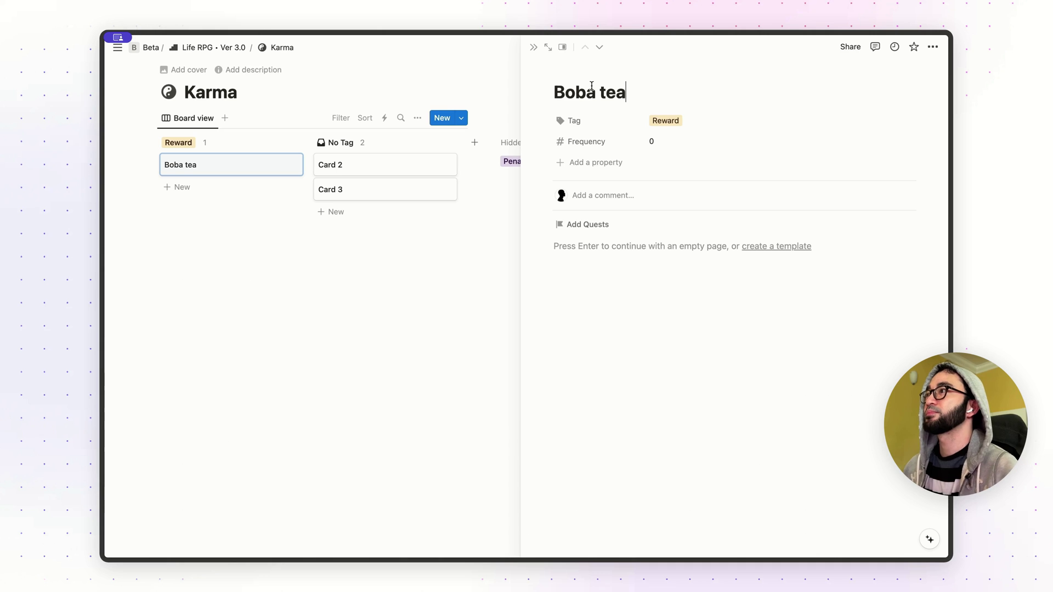
key("Escape")
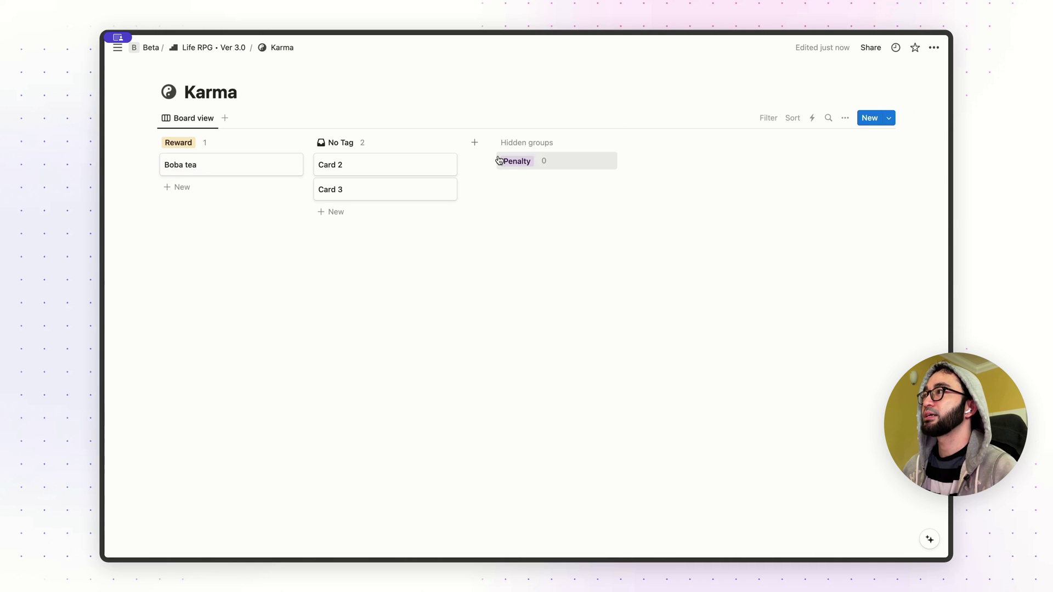
Rename Card 2 to "50 pushups" and set its Tag to Penalty.
left_click(384, 165)
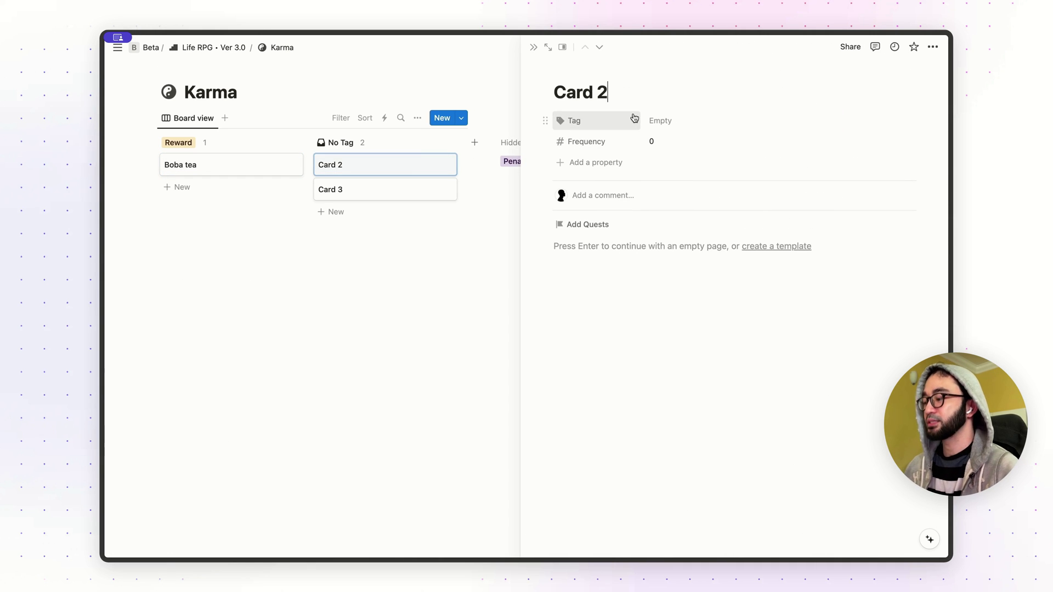
key("super+a")
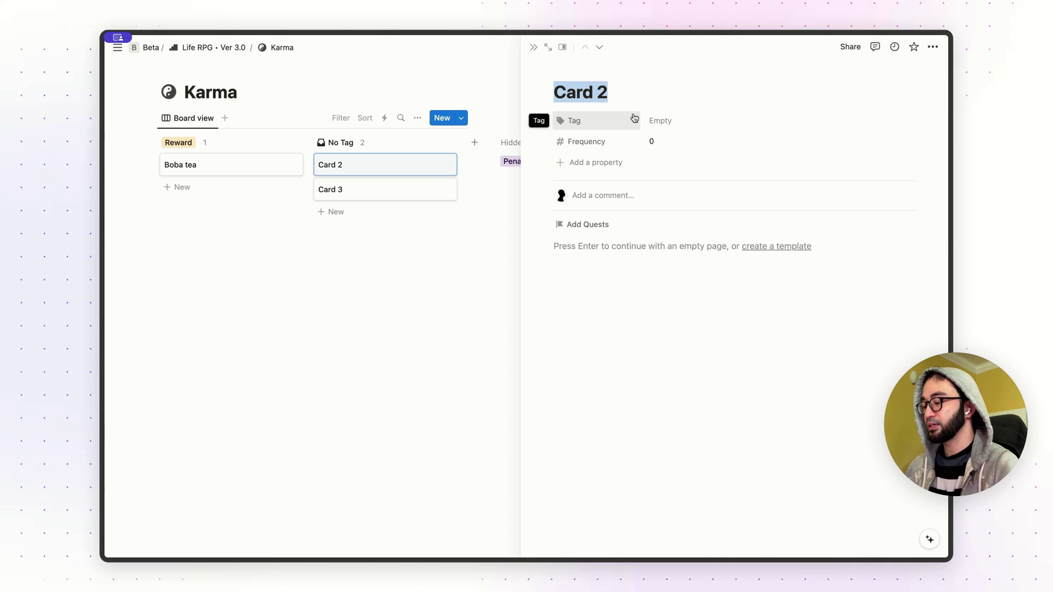
type("50 p")
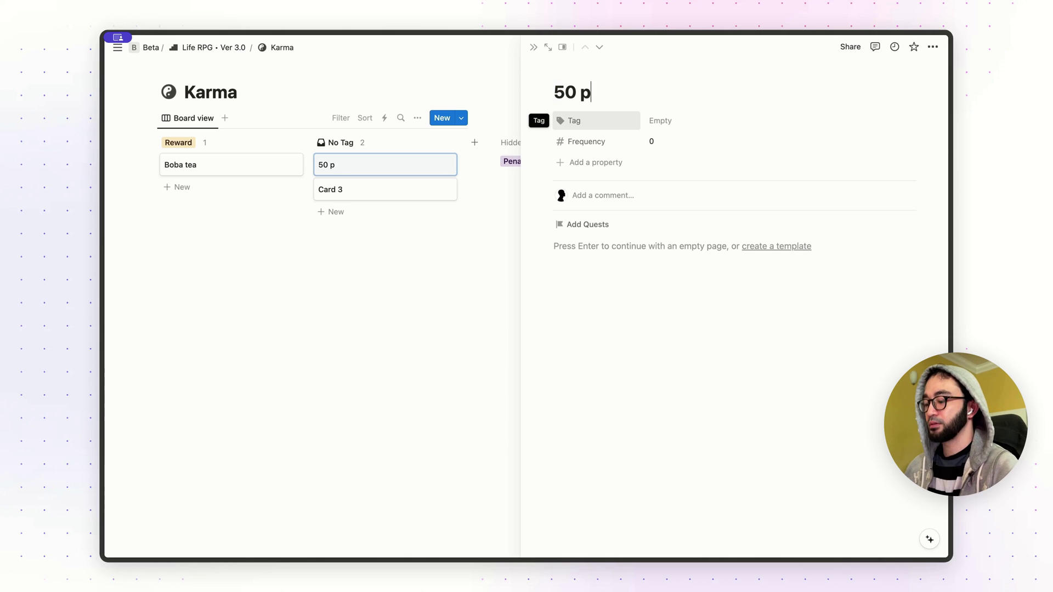
type("i")
key("BackSpace")
type("ushps")
key("BackSpace")
key("BackSpace")
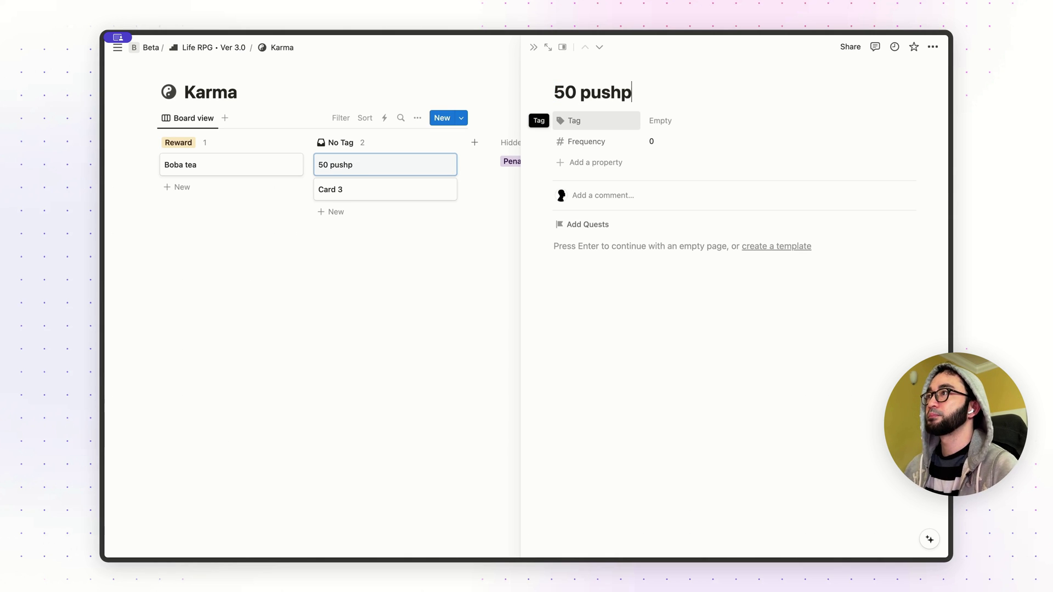
type("ups")
left_click(702, 120)
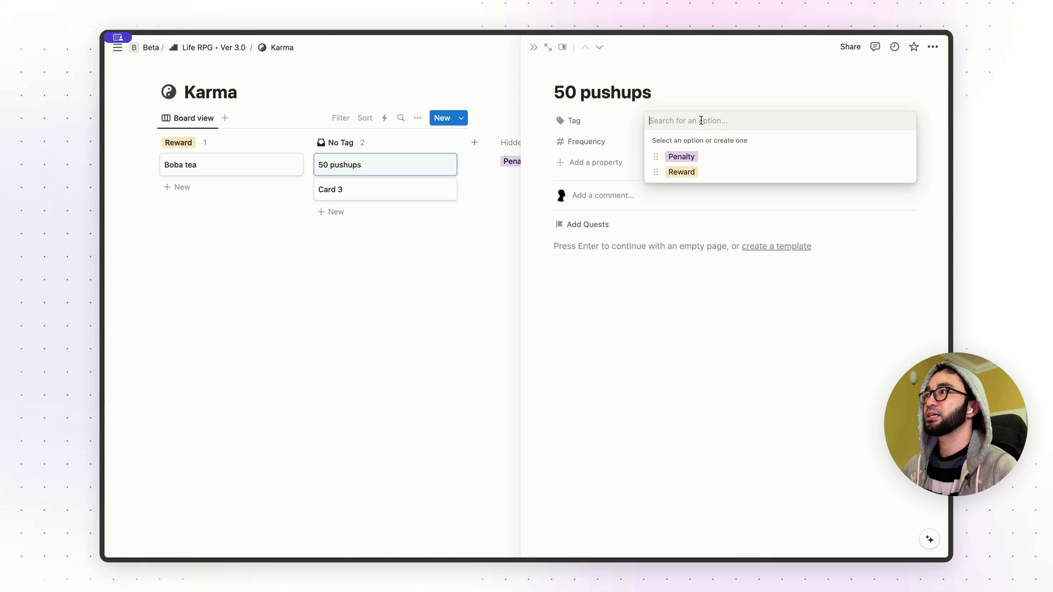
left_click(722, 156)
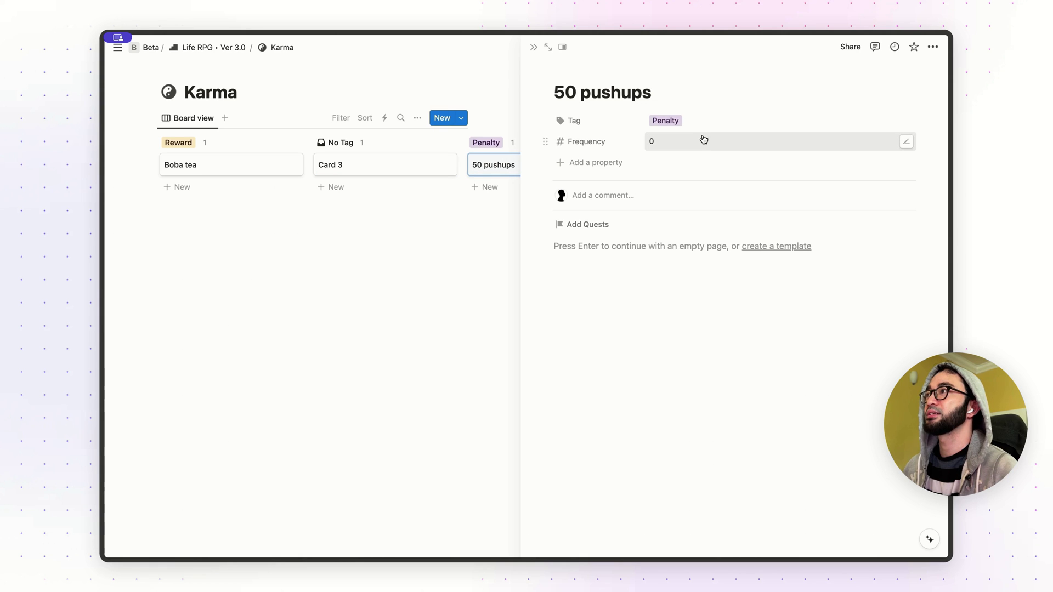
left_click(473, 215)
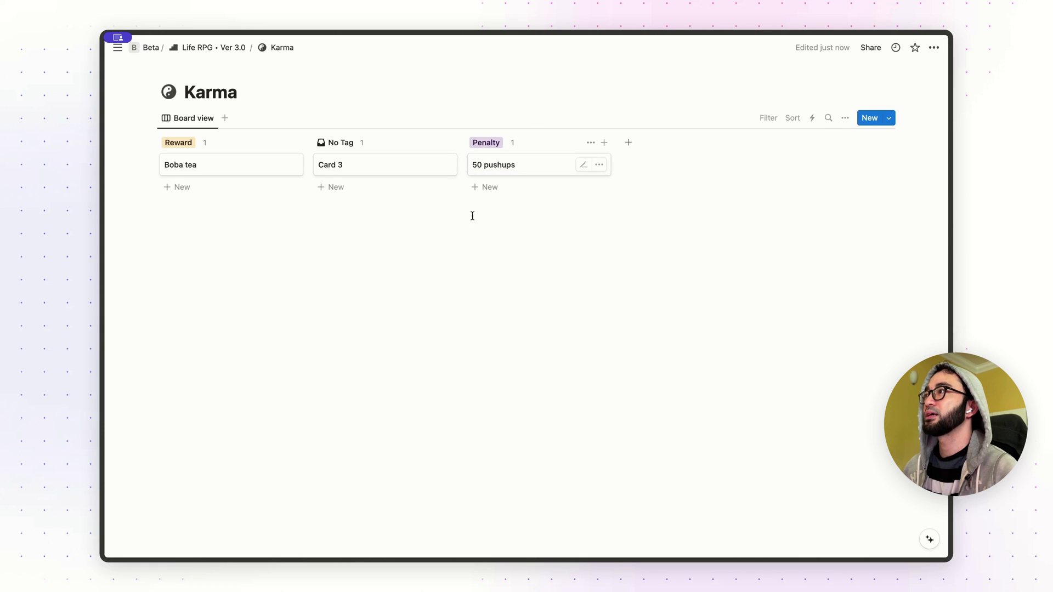
Delete Card 3 from the Karma board and show the Frequency property on the board's cards.
left_click_drag(417, 211, 411, 169)
key("BackSpace")
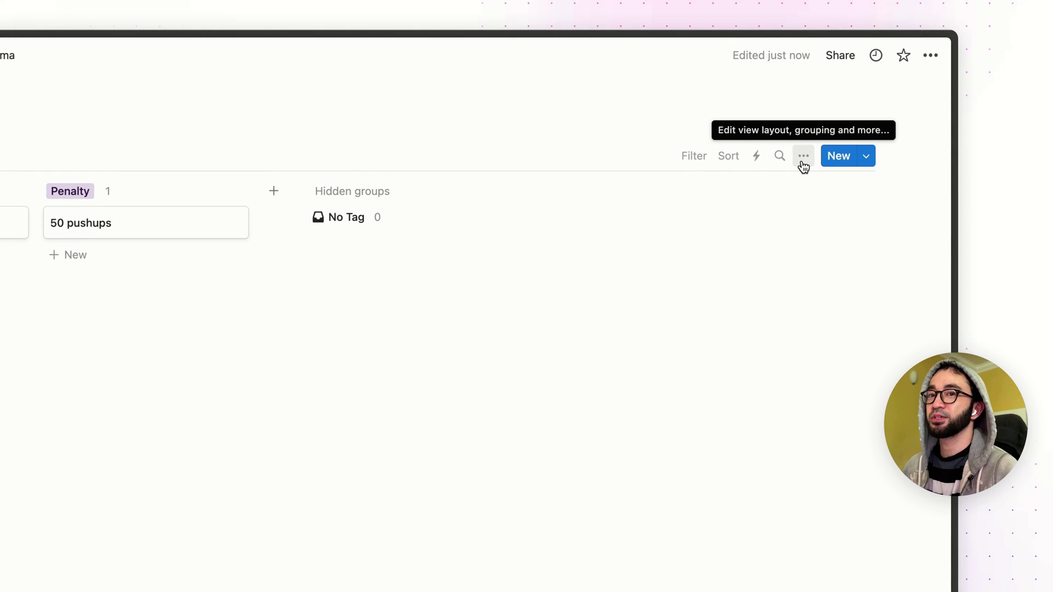
left_click(803, 159)
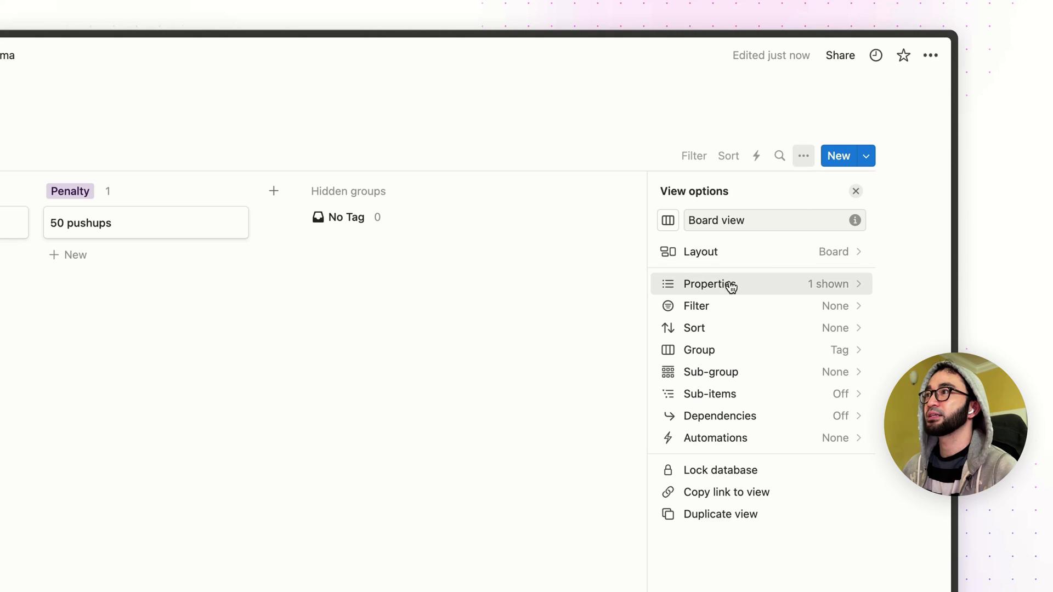
left_click(788, 290)
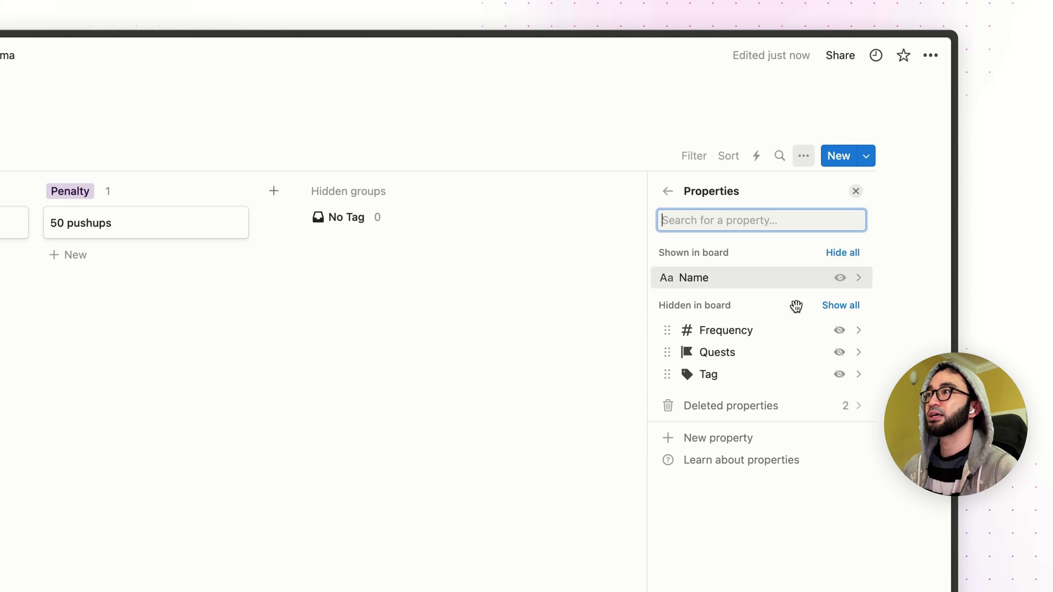
left_click(839, 332)
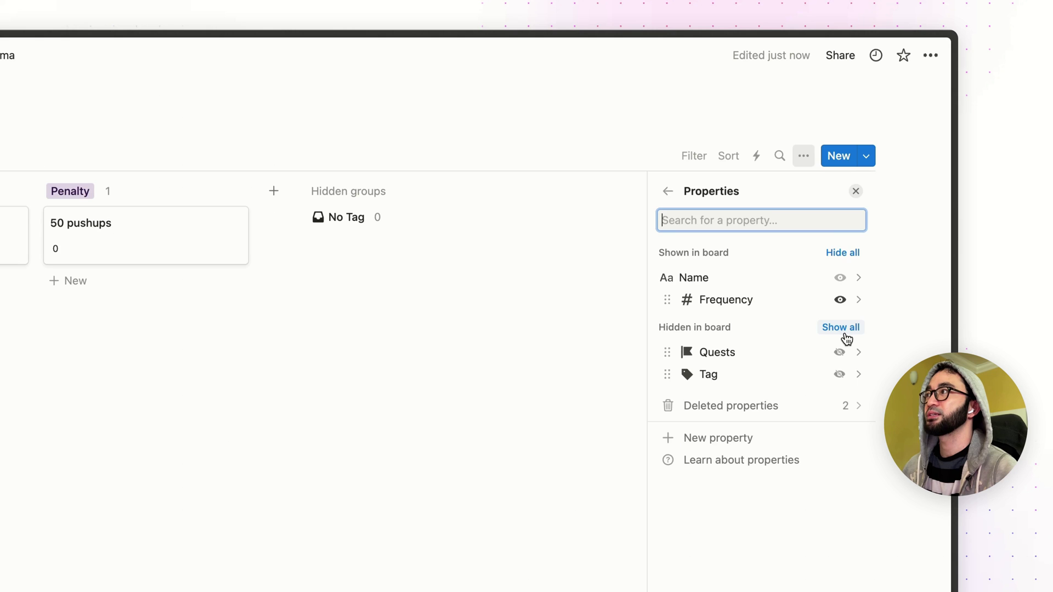
left_click(607, 289)
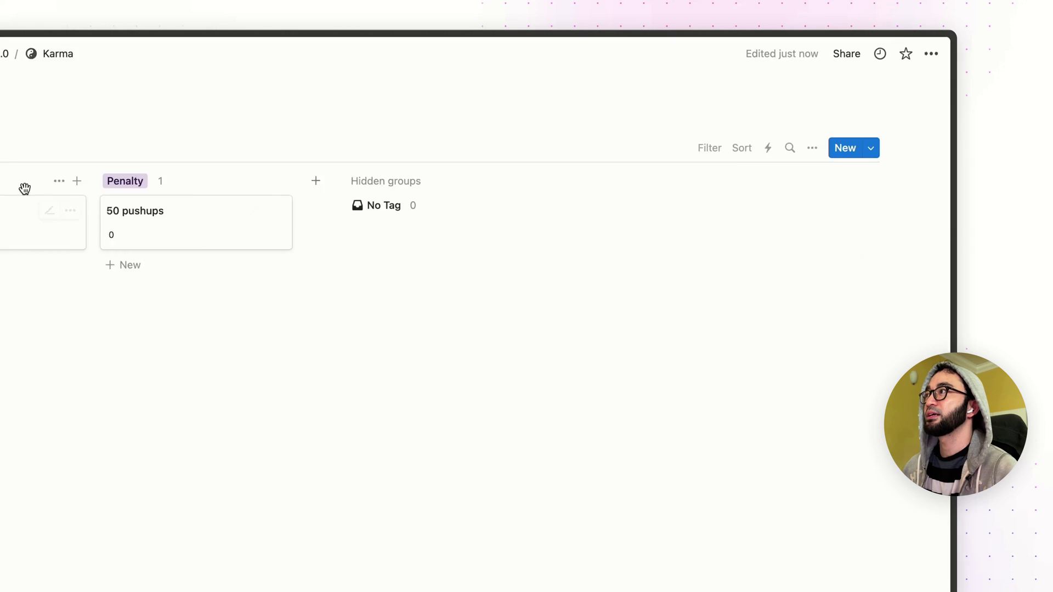
Rename the Karma database's board view to "All".
left_click(192, 118)
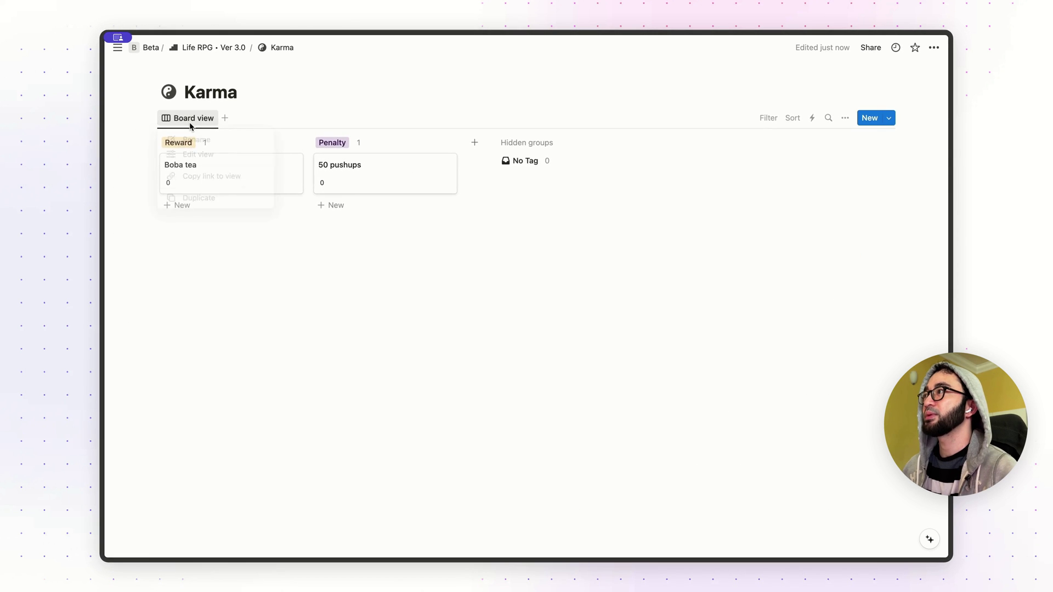
left_click(201, 141)
key("super+a")
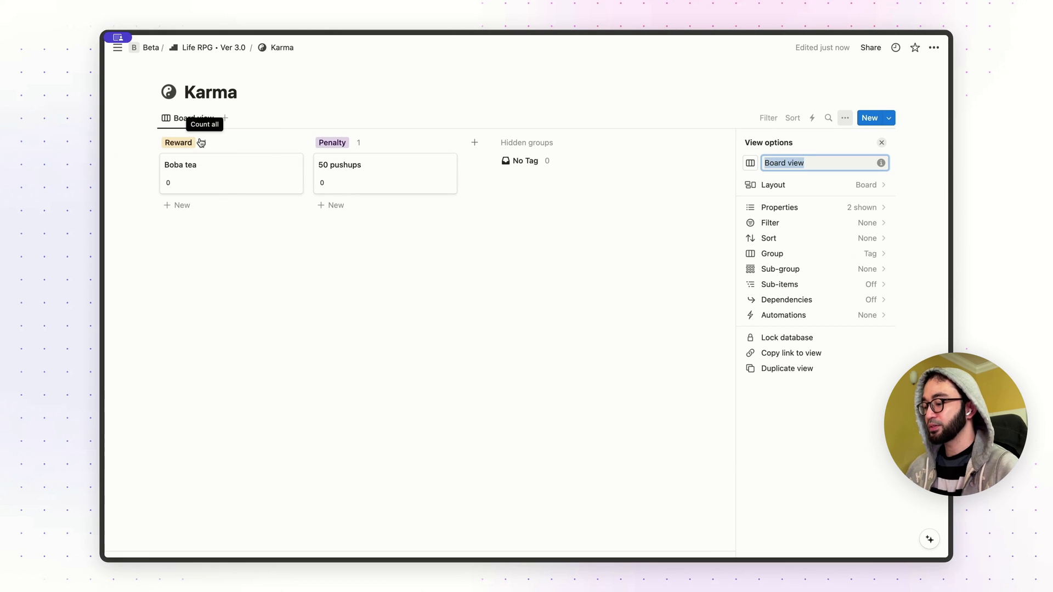
type("All")
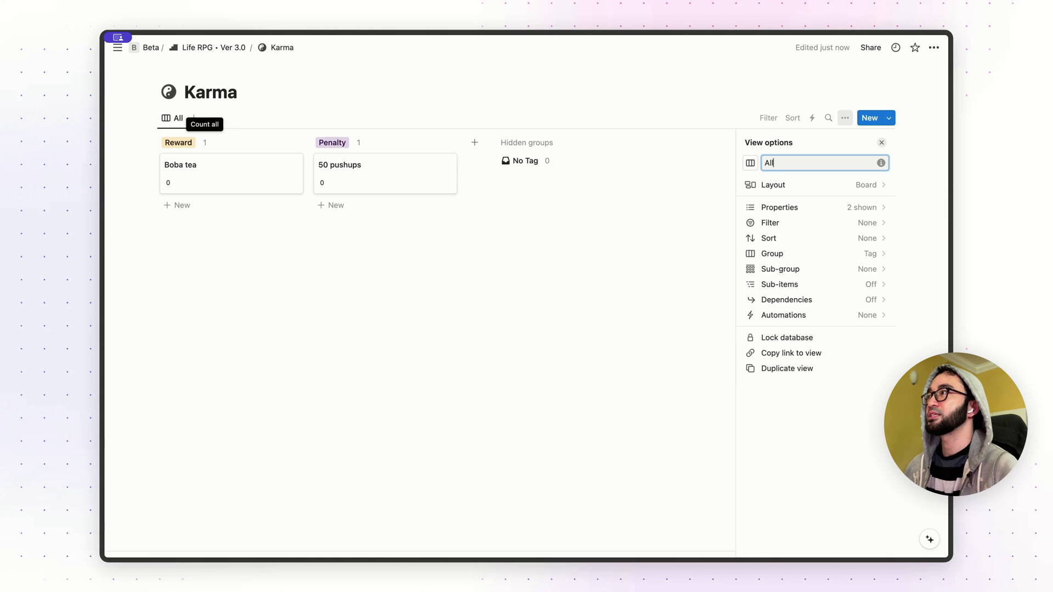
key("Escape")
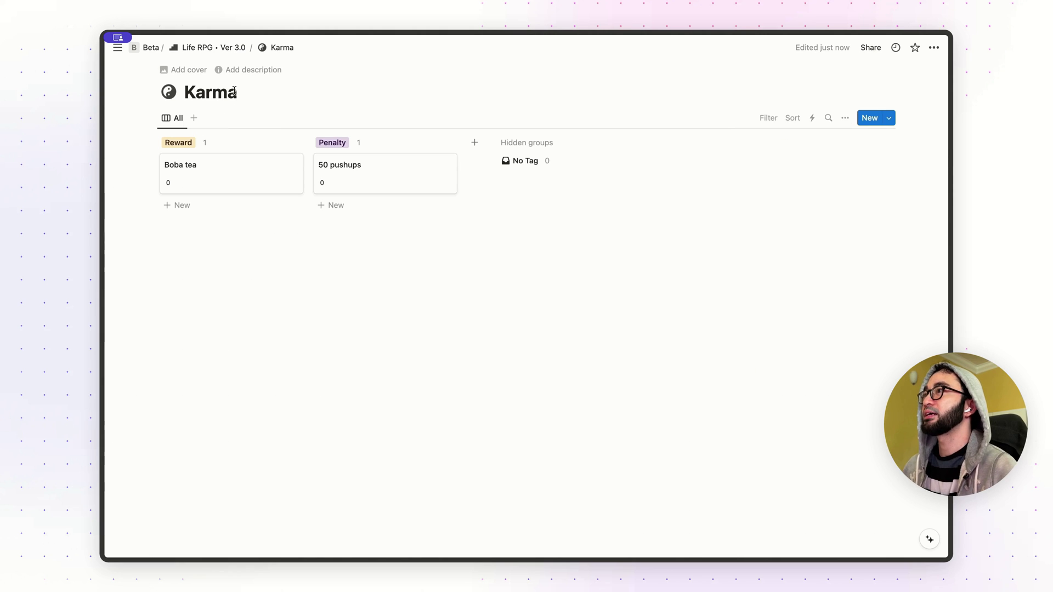
Return to the Life RPG Ver 3.0 page and open the Extreme Quest template of the Quests database for editing.
left_click(204, 49)
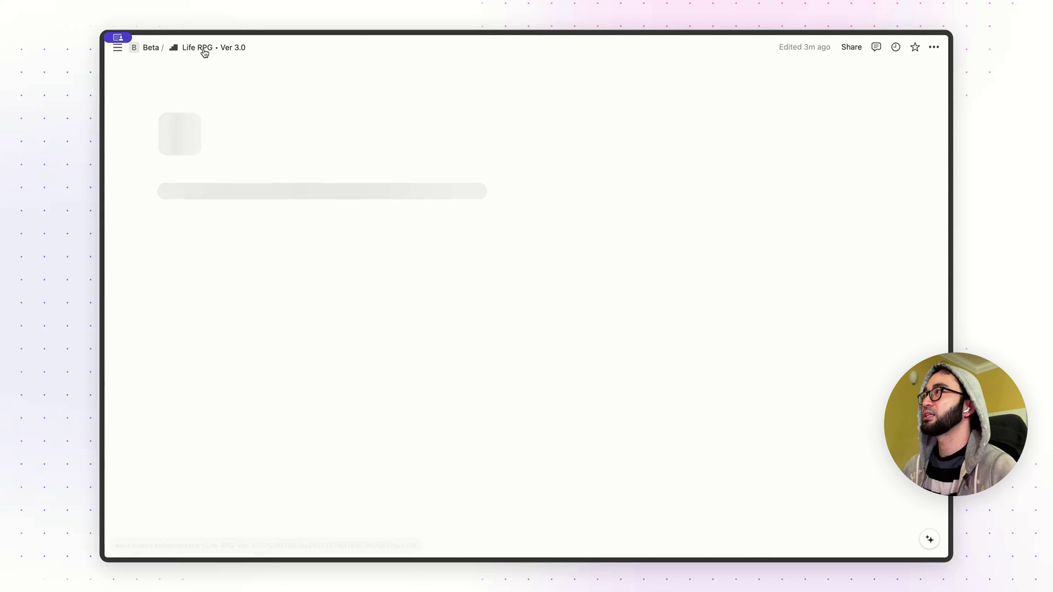
scroll(337, 227, "down", 7)
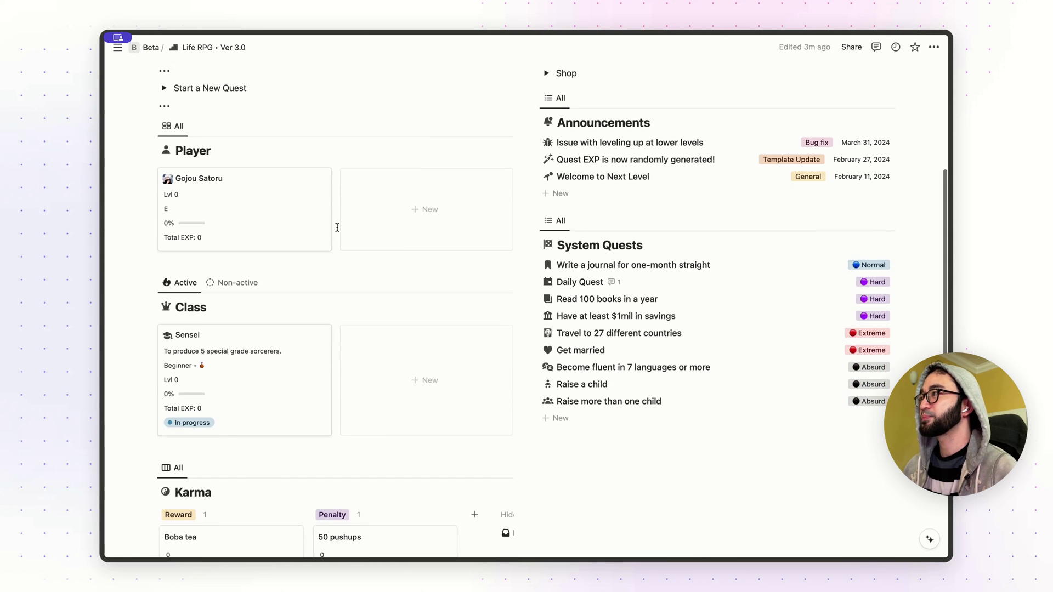
scroll(338, 227, "down", 5)
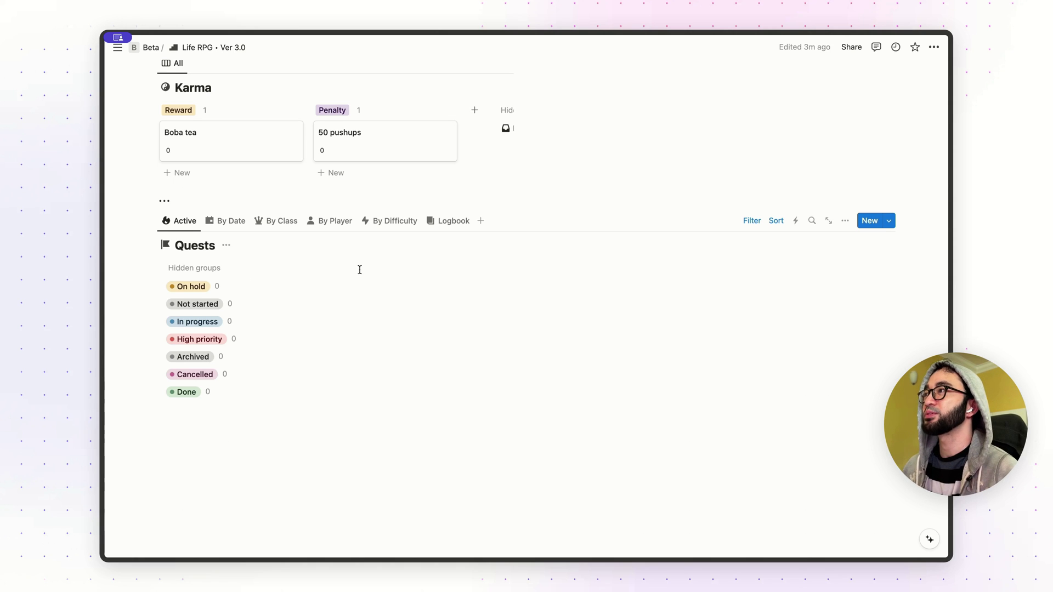
left_click(889, 221)
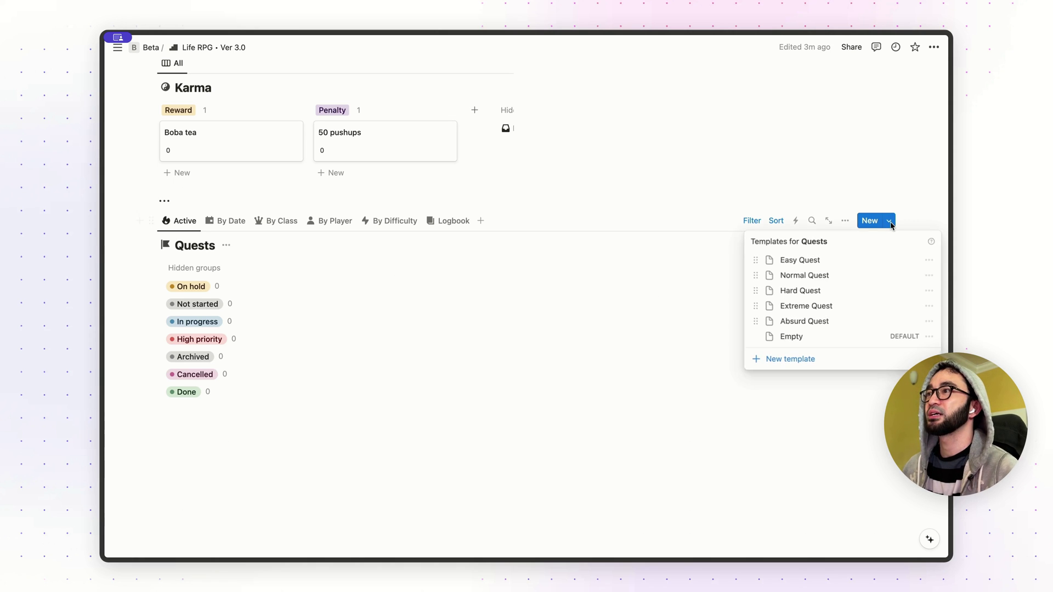
left_click(930, 308)
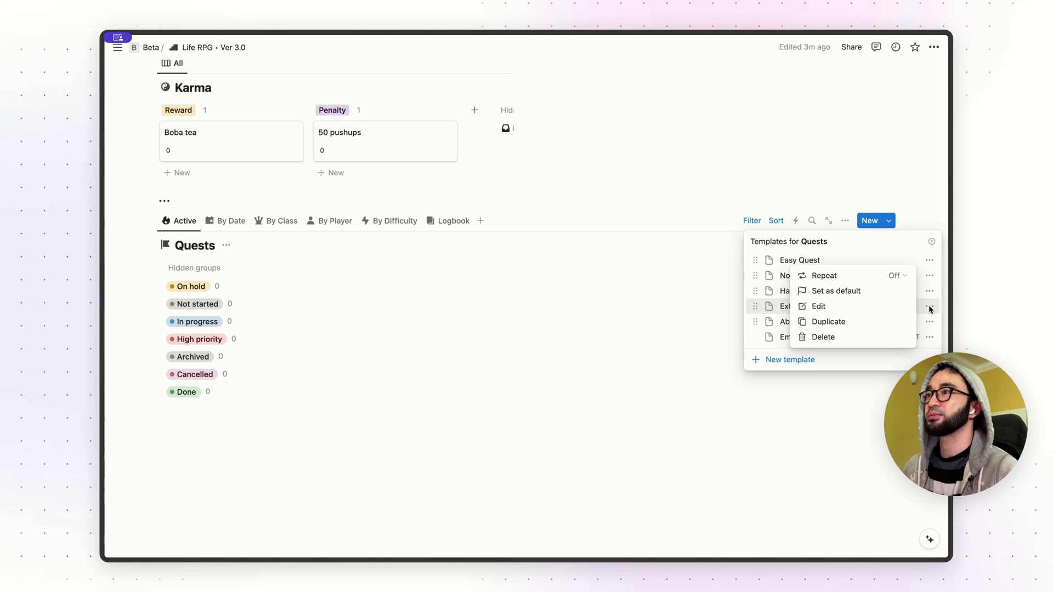
left_click(871, 310)
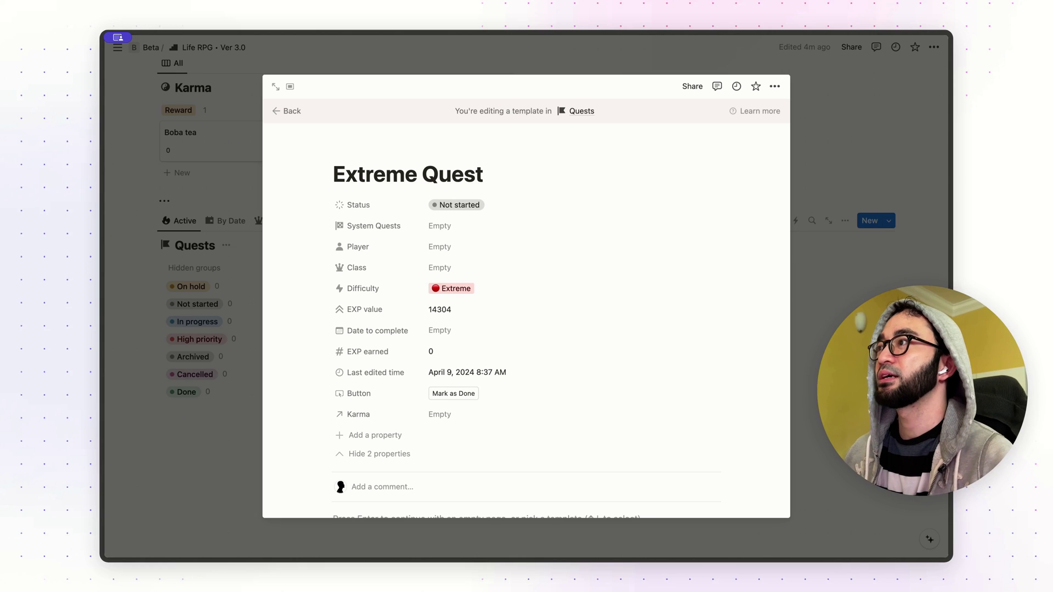
scroll(527, 264, "down", 1)
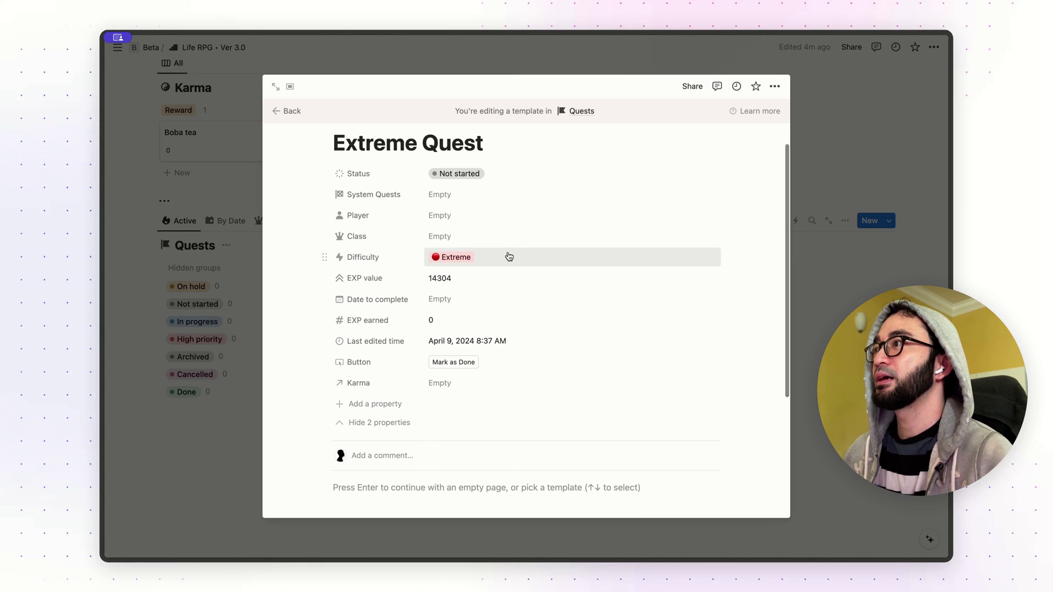
Add a Formula property named "Quest due" to the Extreme Quest template and give it the alarm clock icon.
left_click(378, 406)
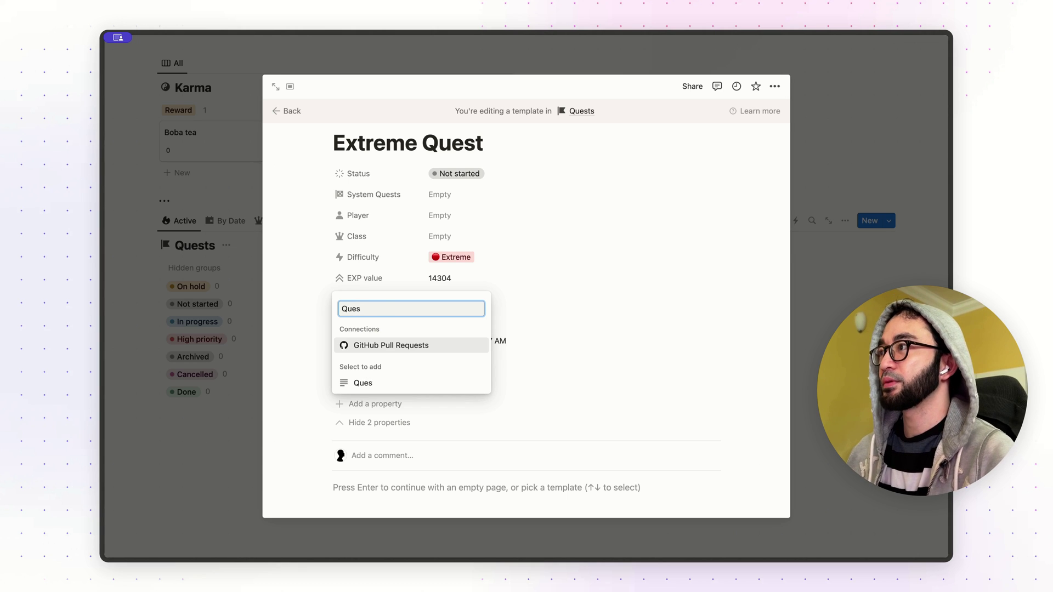
key("BackSpace")
type("form")
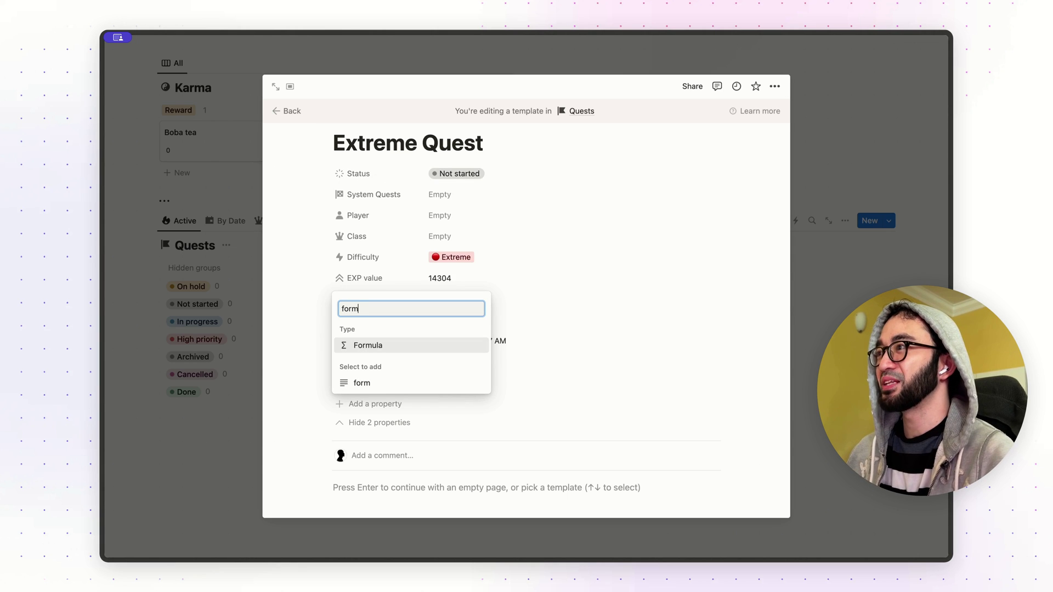
left_click(421, 345)
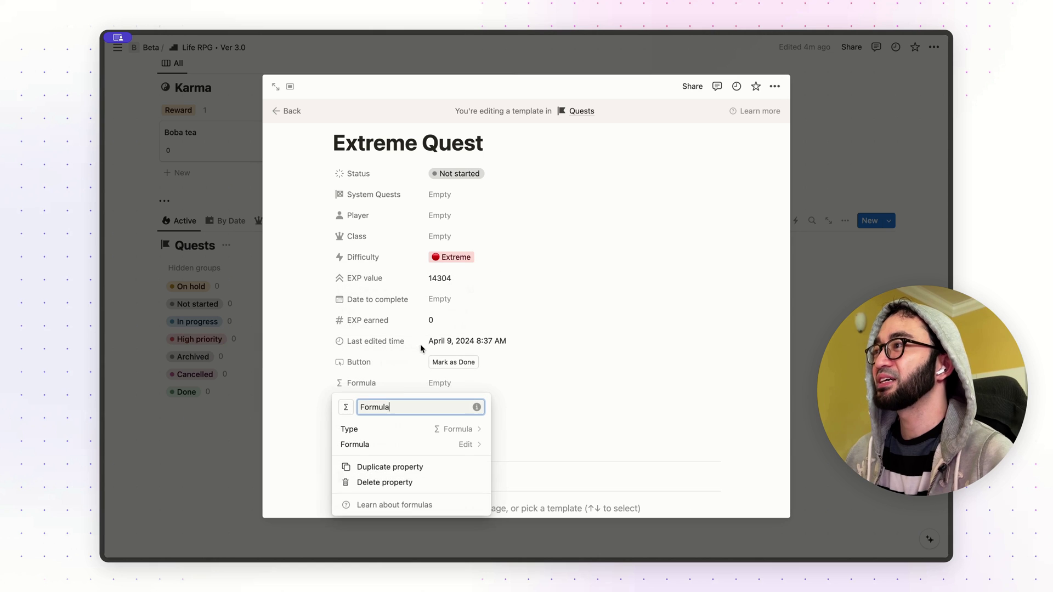
type("Quest due")
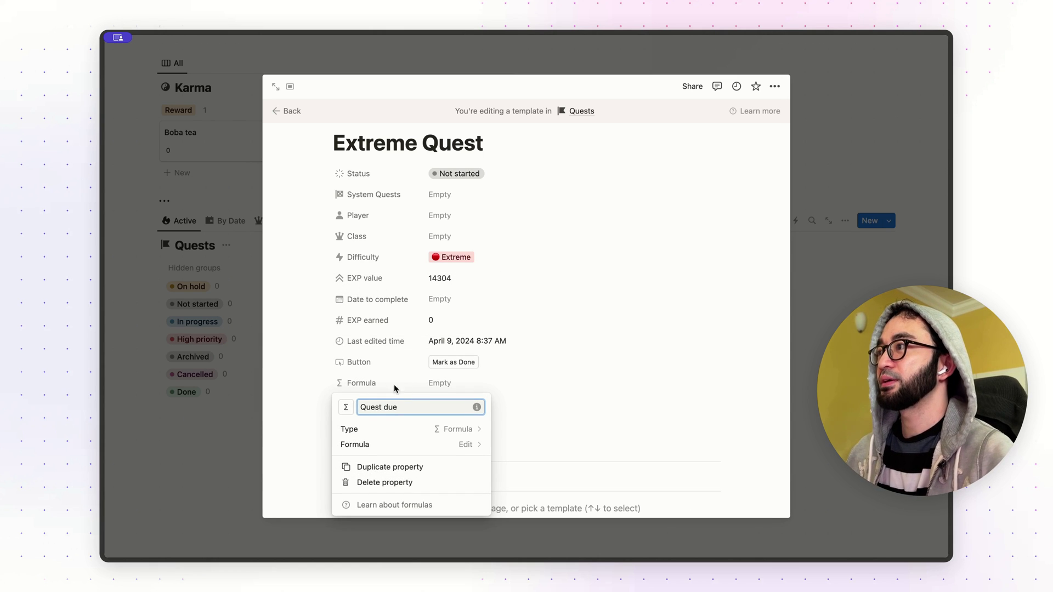
left_click(345, 408)
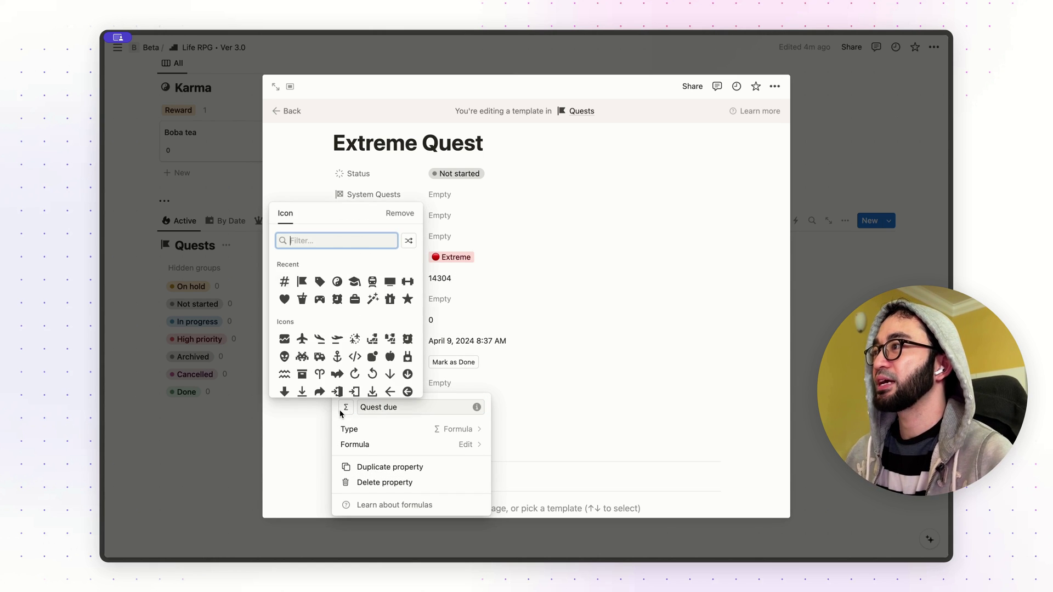
left_click(338, 307)
key("Escape")
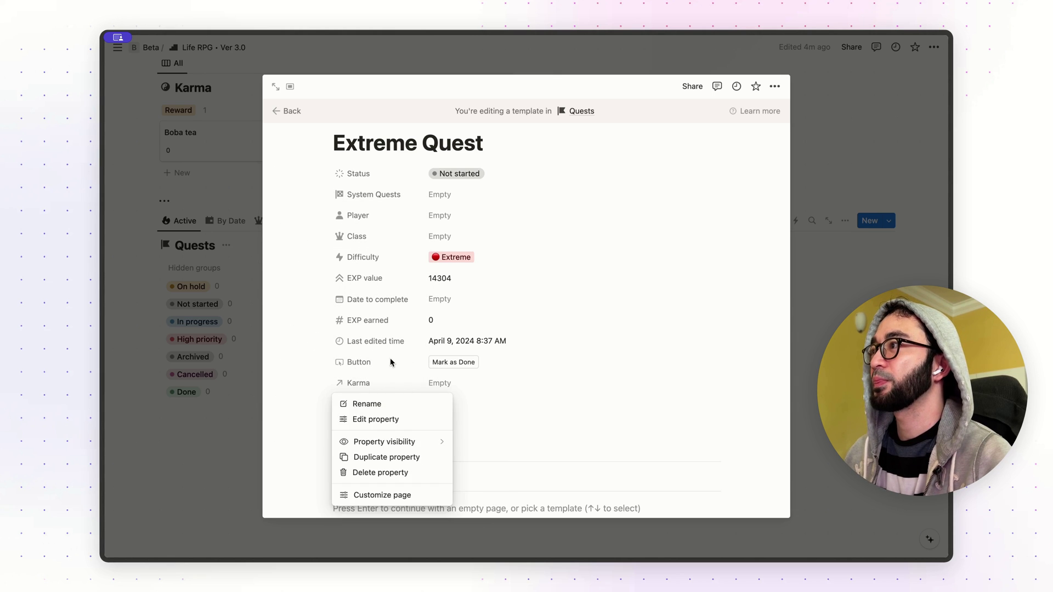
Reorder the template's properties so Quest due sits below Date to complete and Karma directly below EXP value, collapsing the hidden properties.
key("Escape")
left_click_drag(372, 404, 393, 321)
left_click(363, 443)
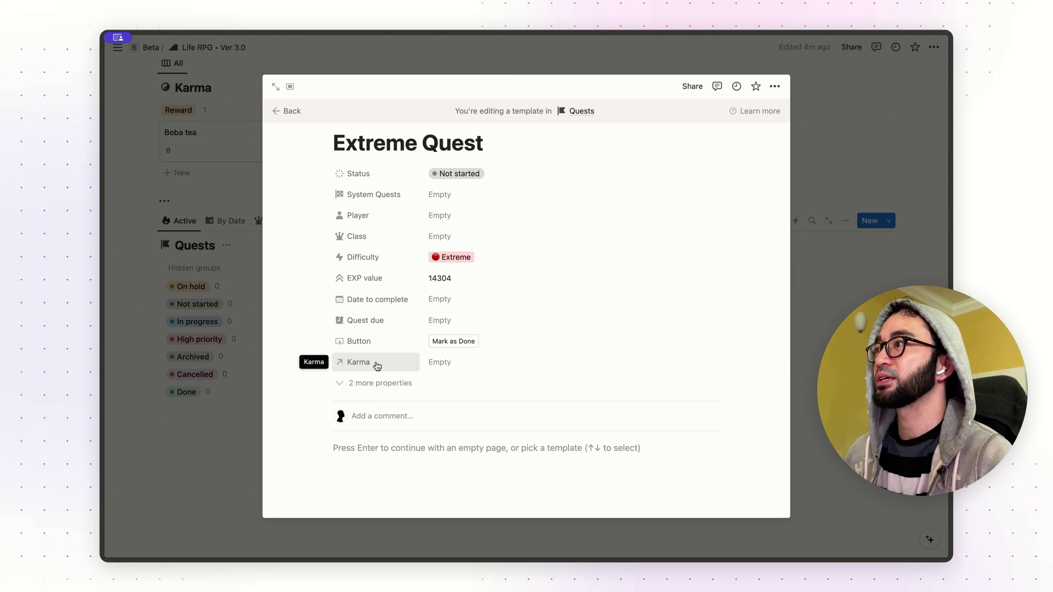
left_click_drag(377, 366, 373, 307)
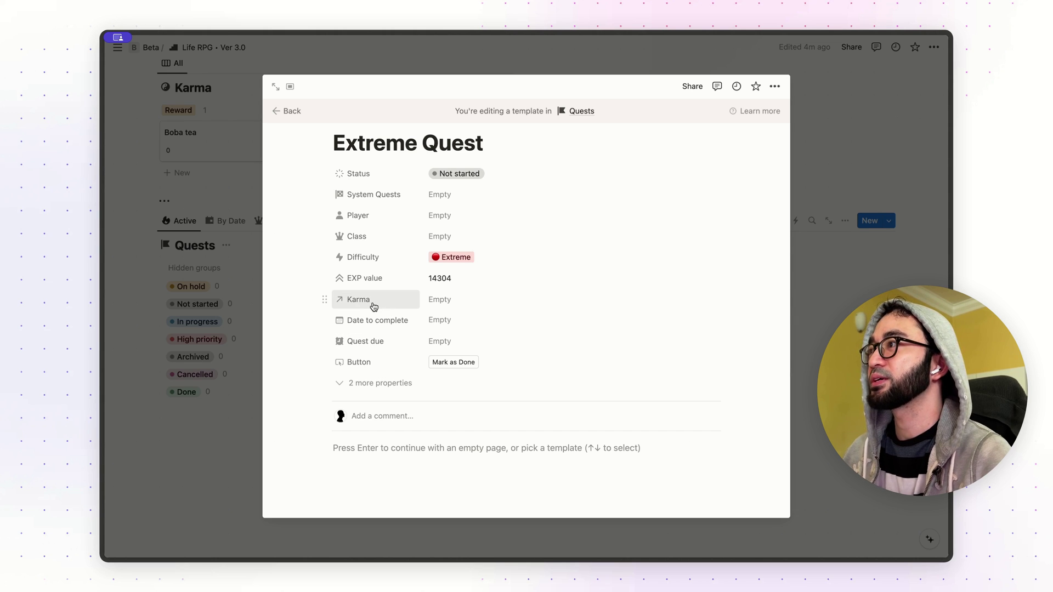
Change the Karma relation property's icon to the yin-yang symbol.
left_click(369, 306)
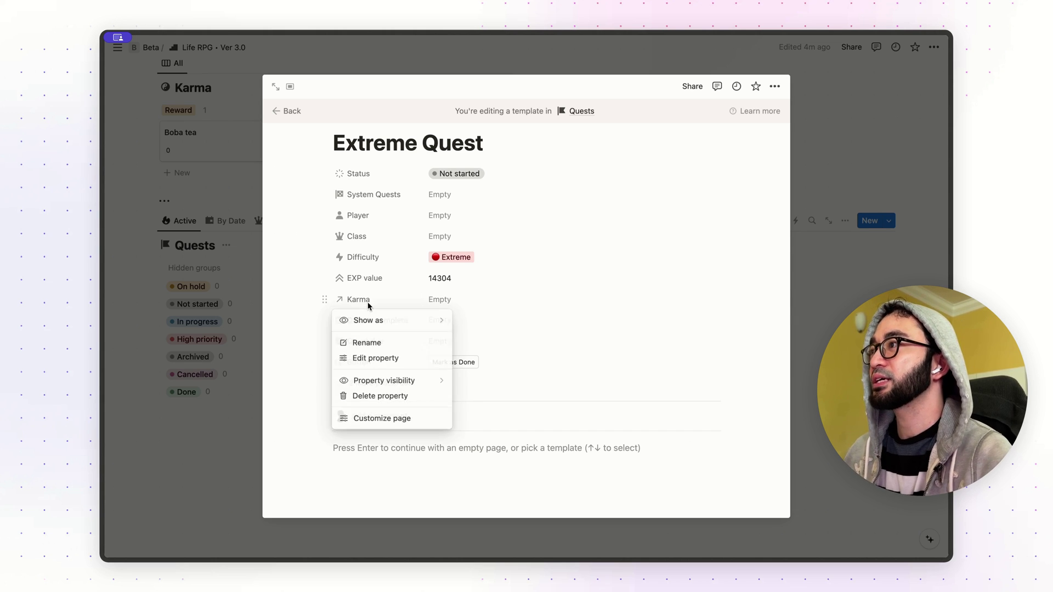
left_click(370, 345)
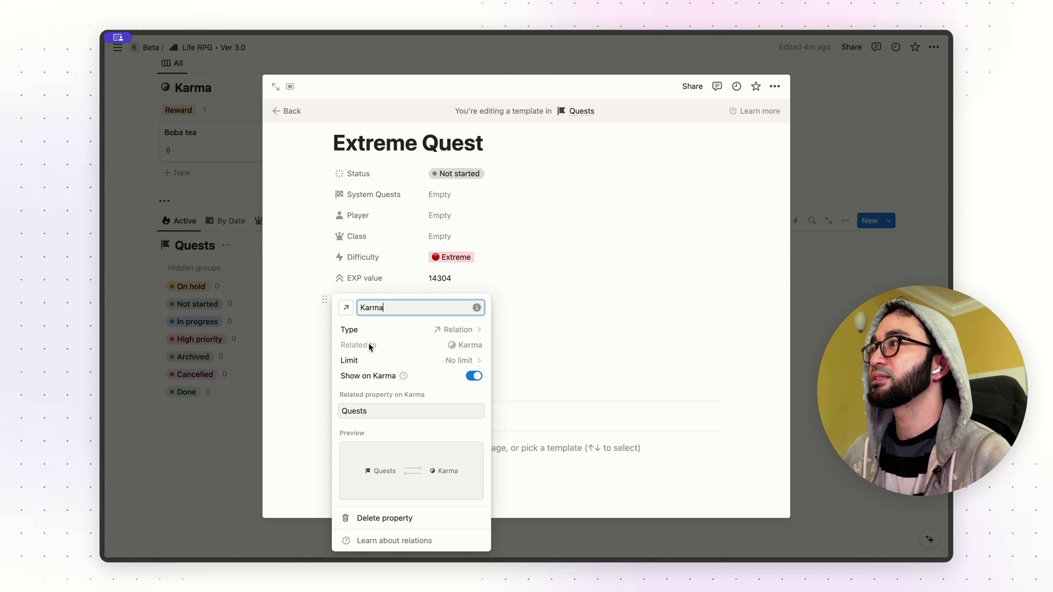
left_click(346, 309)
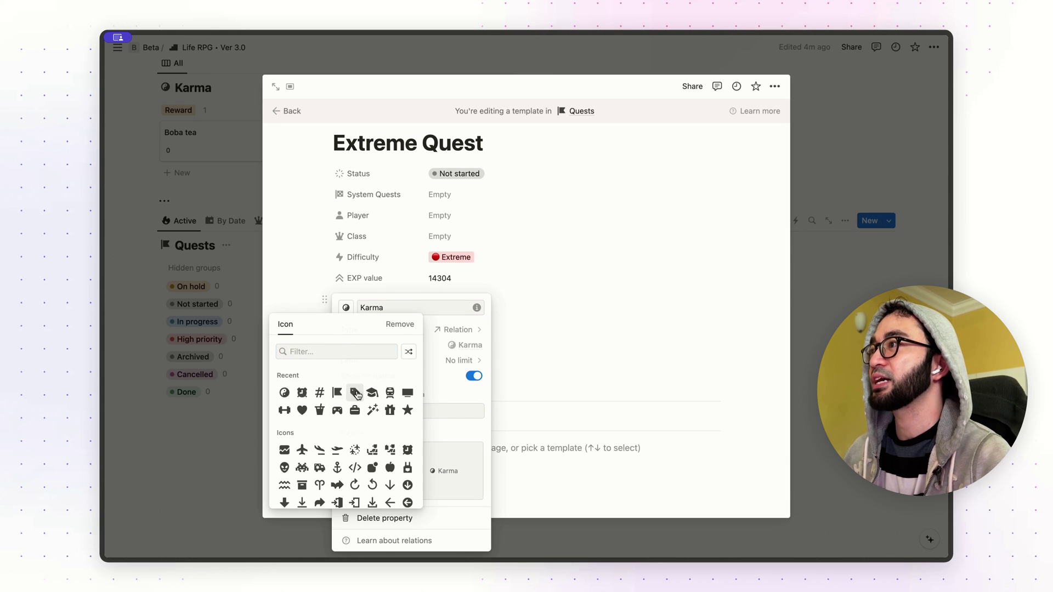
left_click(446, 329)
left_click(534, 310)
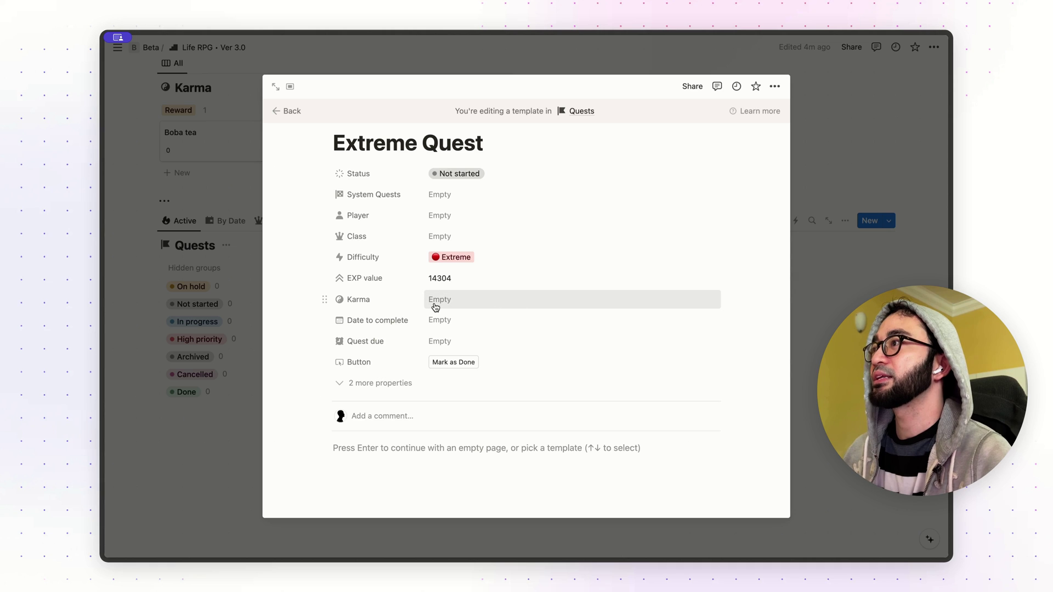
Show the Tag and Frequency properties in the Karma relation's page list, and close the Extreme Quest template.
left_click(517, 306)
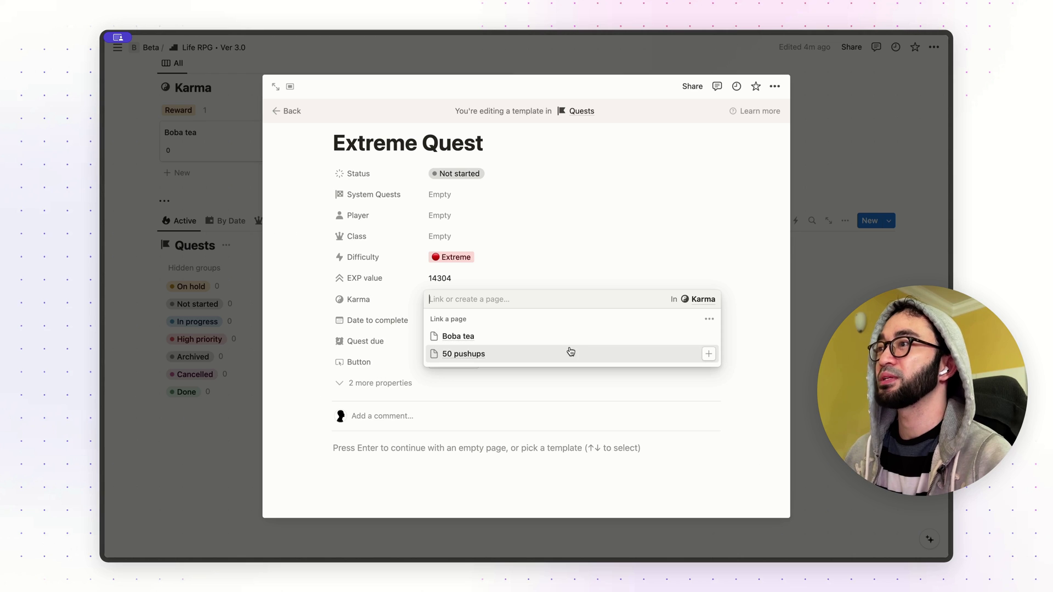
left_click(710, 320)
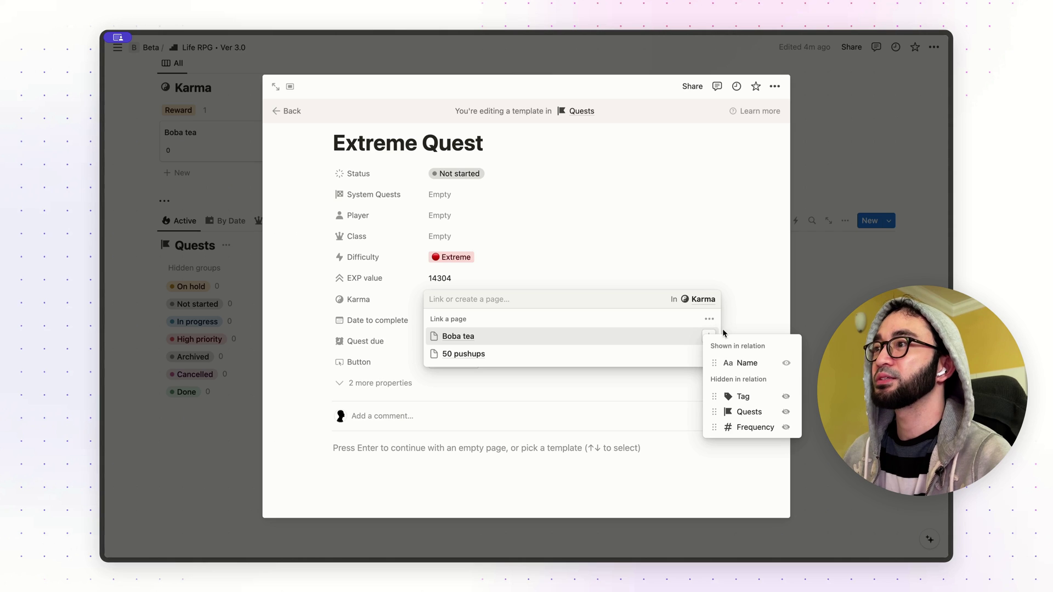
left_click(787, 396)
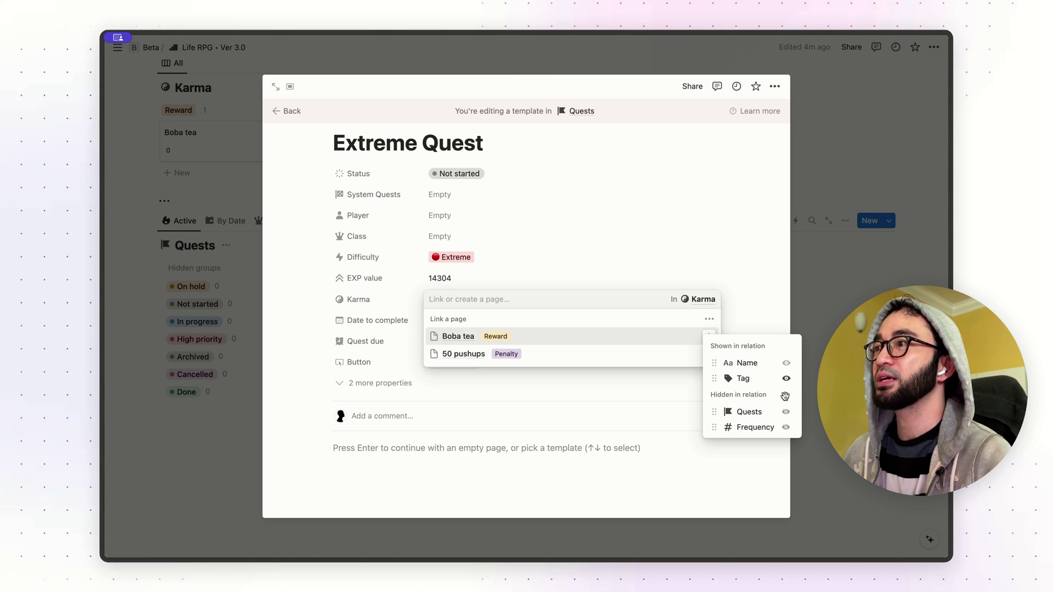
left_click(786, 427)
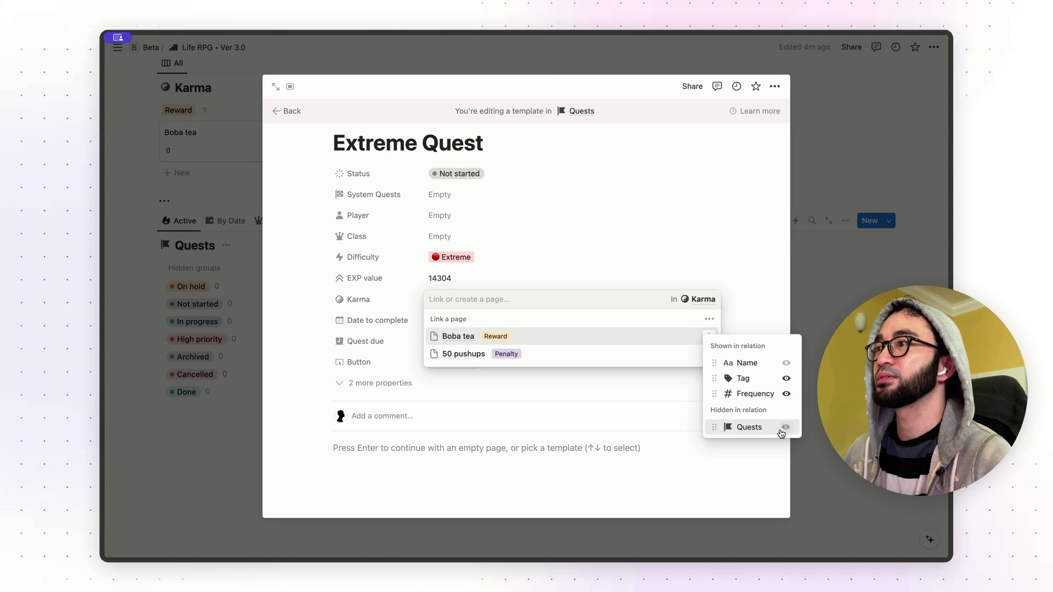
key("Escape")
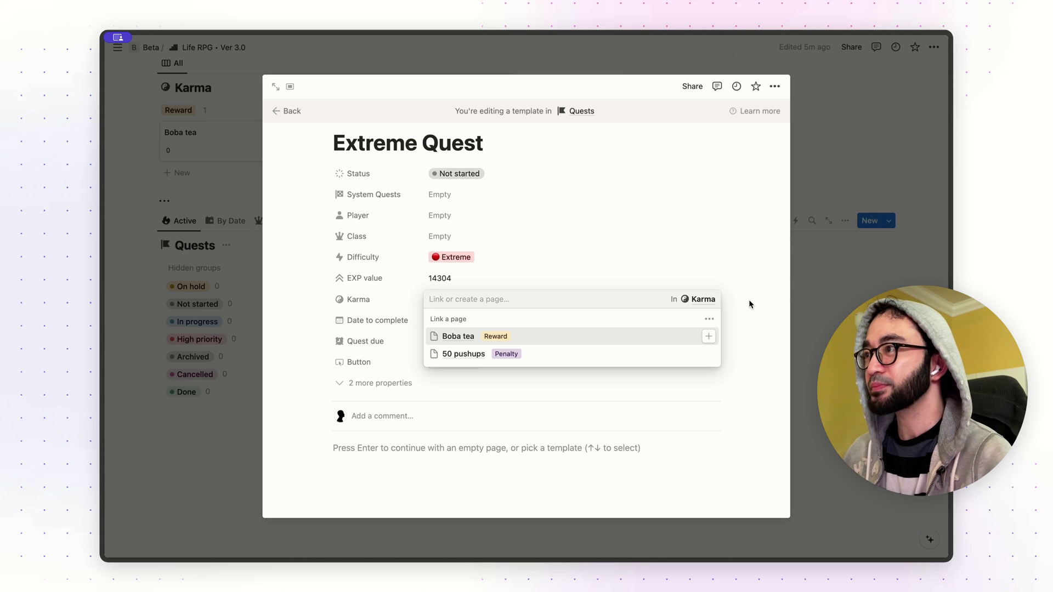
key("Escape")
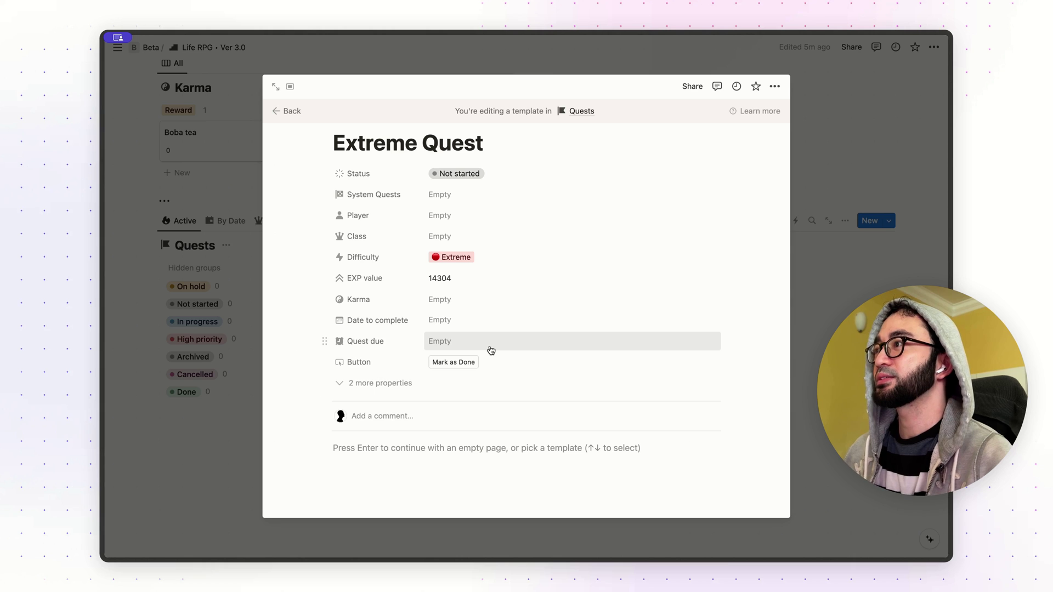
left_click(836, 322)
Search for "karma", open the "Add a Karma feature to Life RPG" page and copy its Quest Due formula.
scroll(769, 331, "up", 6)
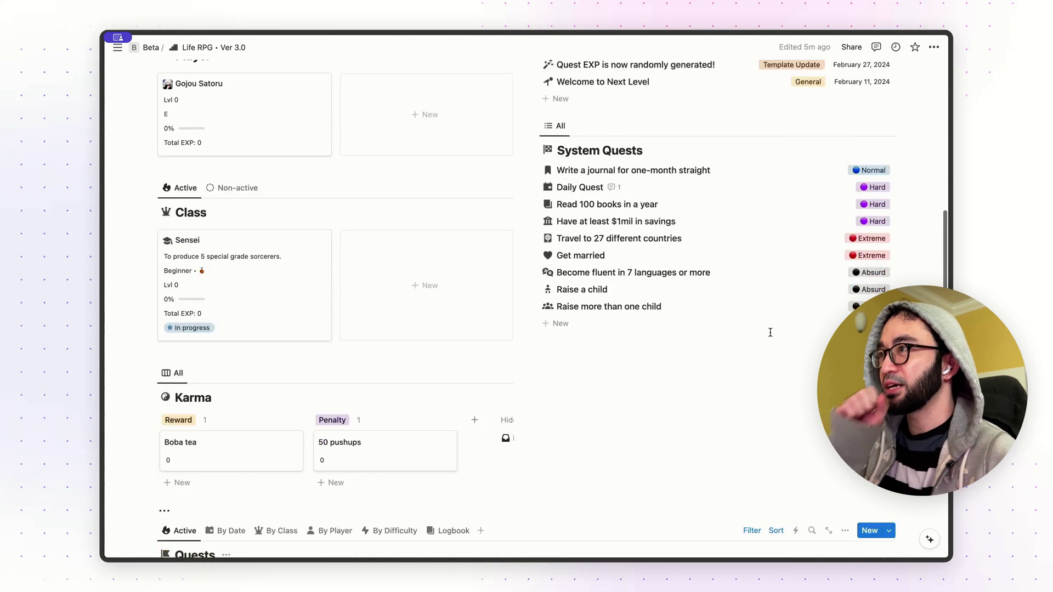
scroll(770, 333, "up", 5)
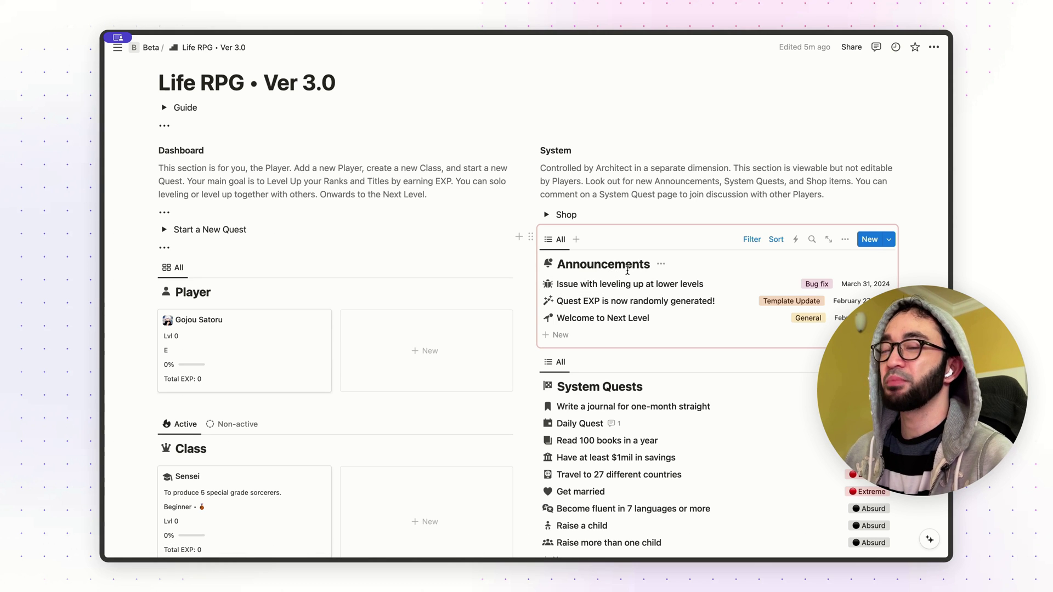
key("super+k")
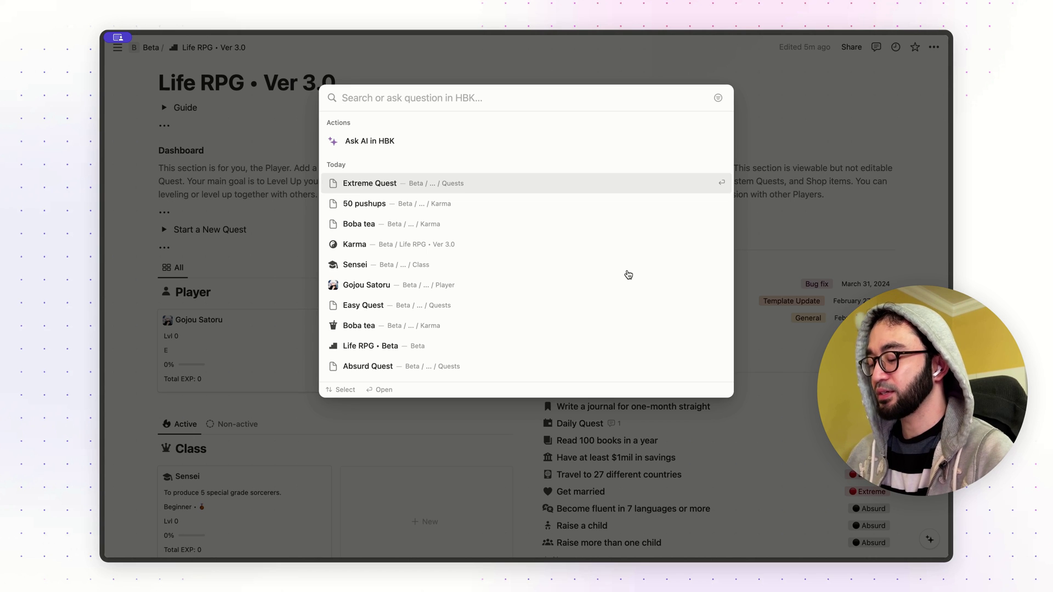
type("karma")
key("Return")
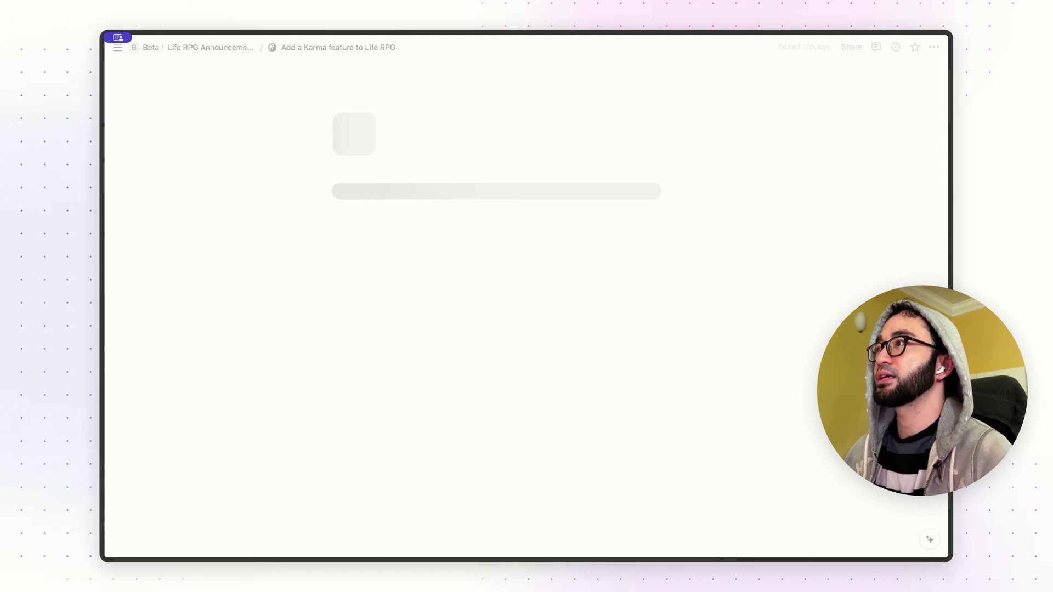
scroll(501, 301, "down", 2)
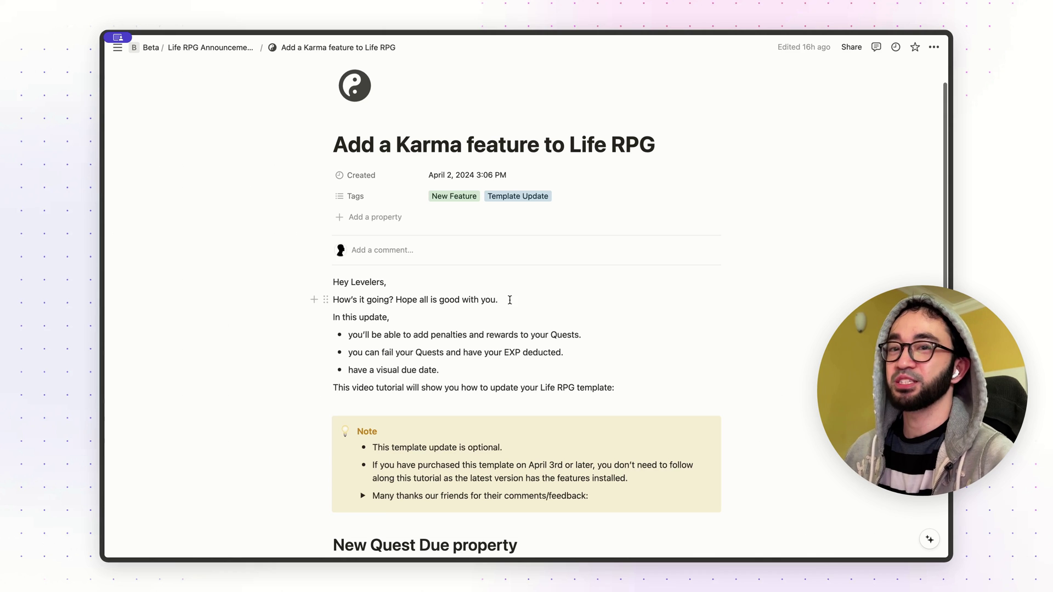
scroll(503, 296, "down", 6)
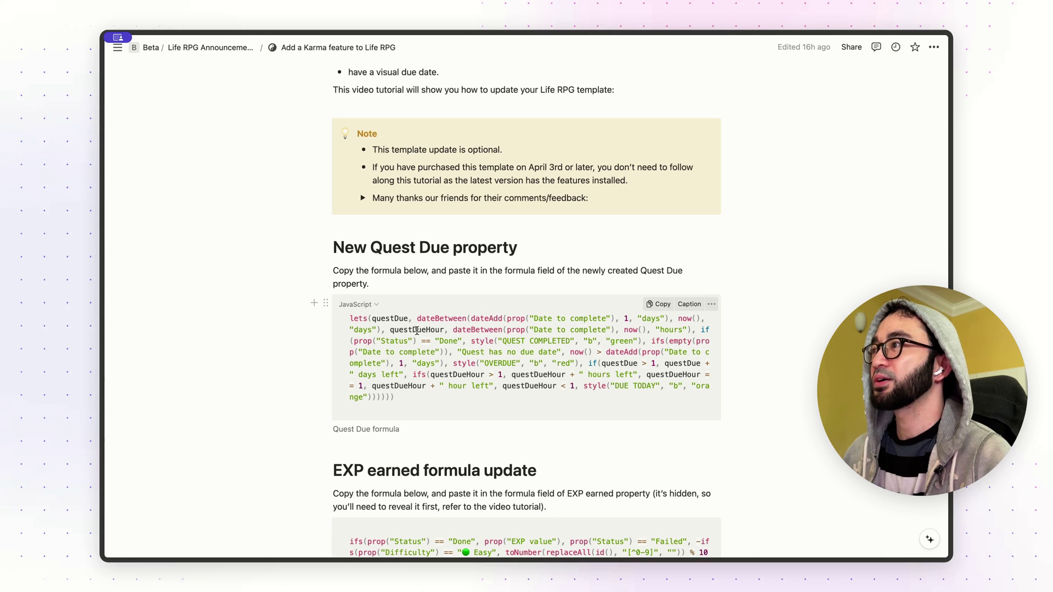
left_click(665, 308)
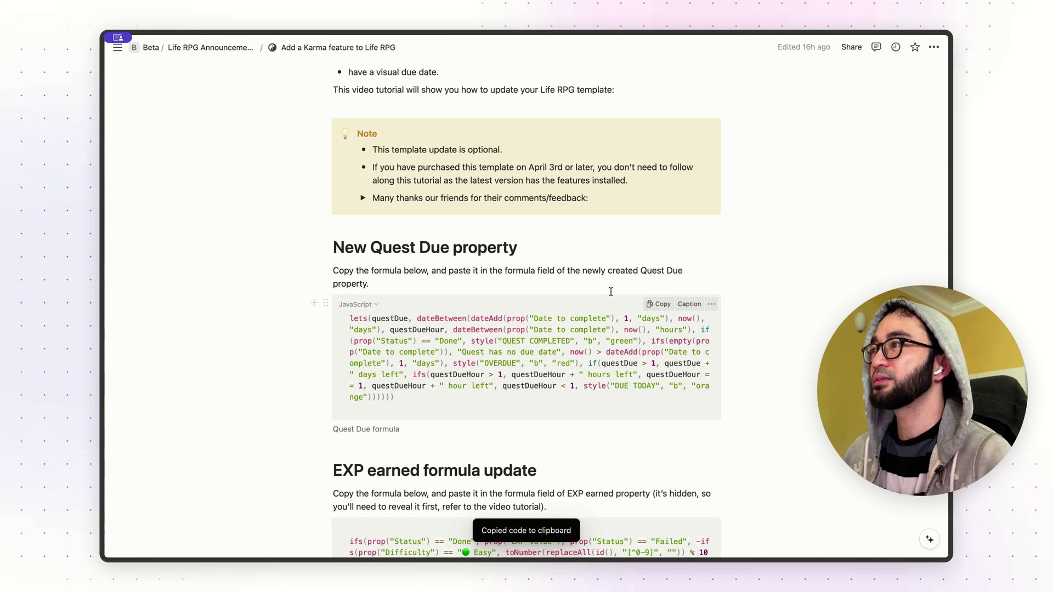
Return to the Life RPG Ver 3.0 page and open the Extreme Quest template of the Quests database for editing.
key("super+bracketleft")
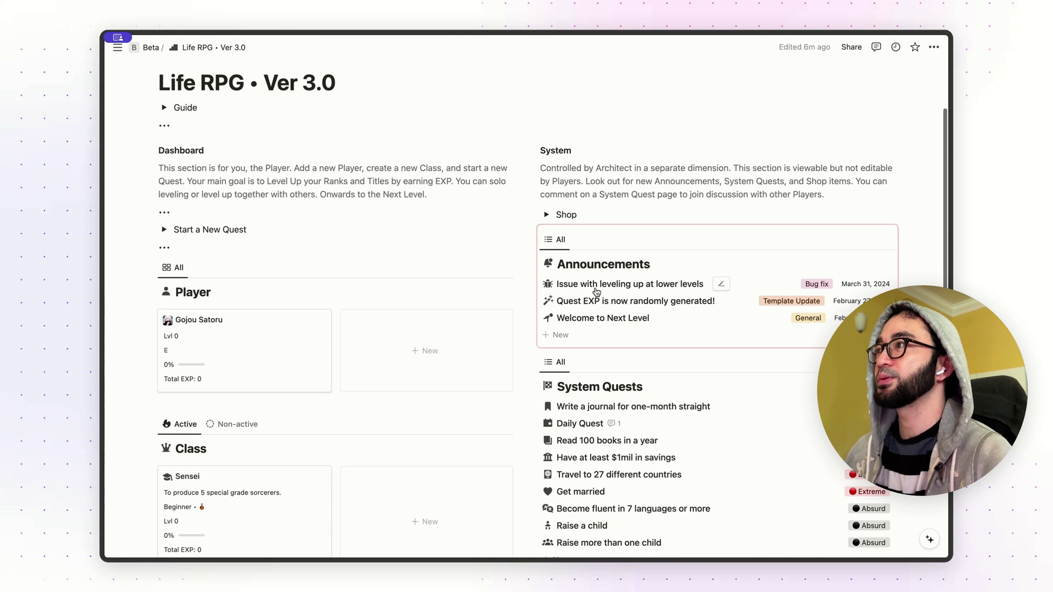
scroll(491, 324, "down", 6)
scroll(491, 324, "down", 5)
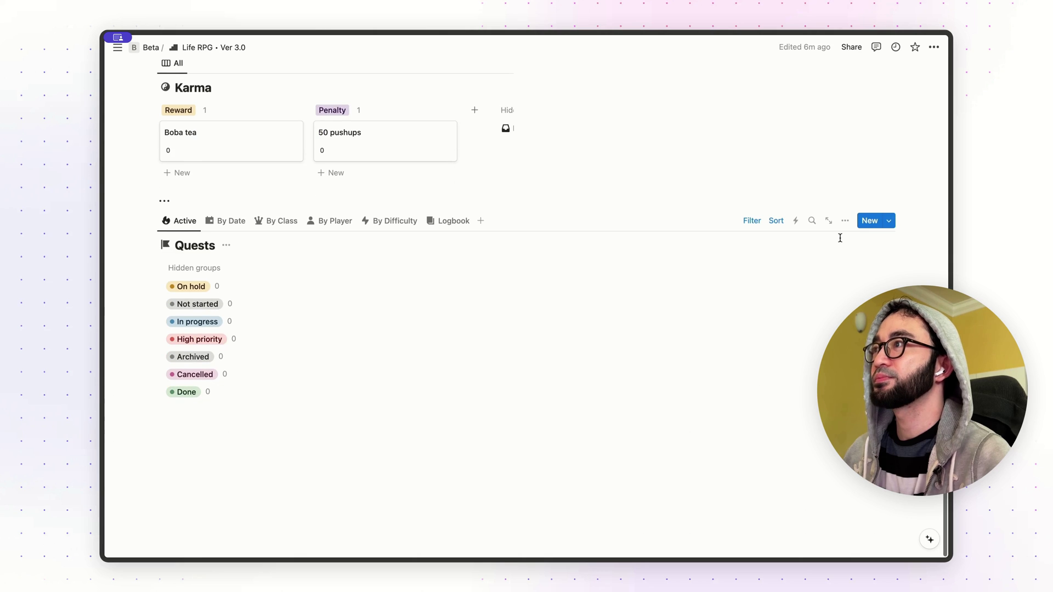
left_click(890, 222)
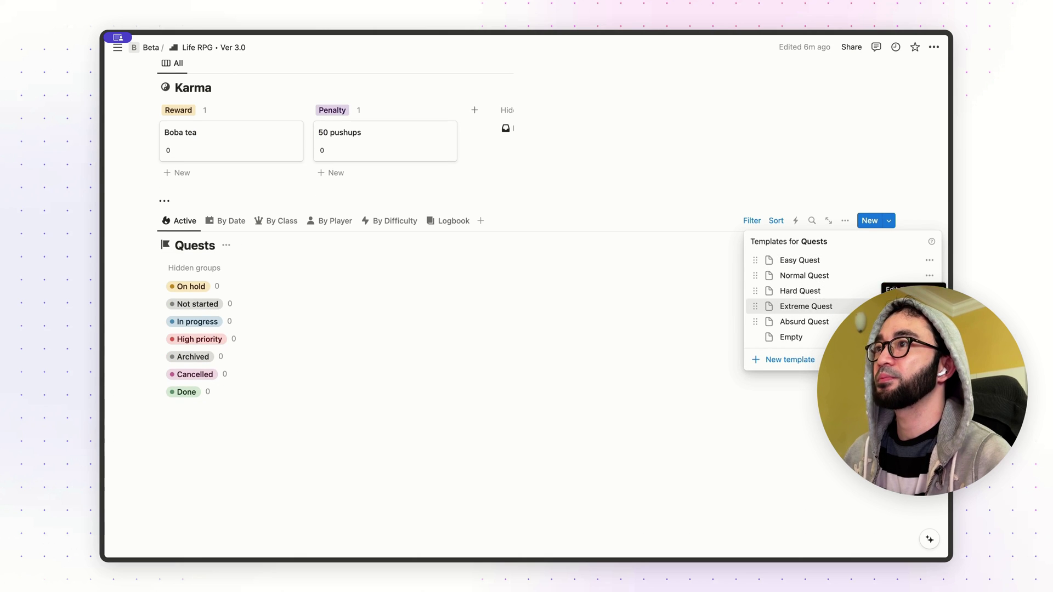
left_click(929, 306)
left_click(819, 306)
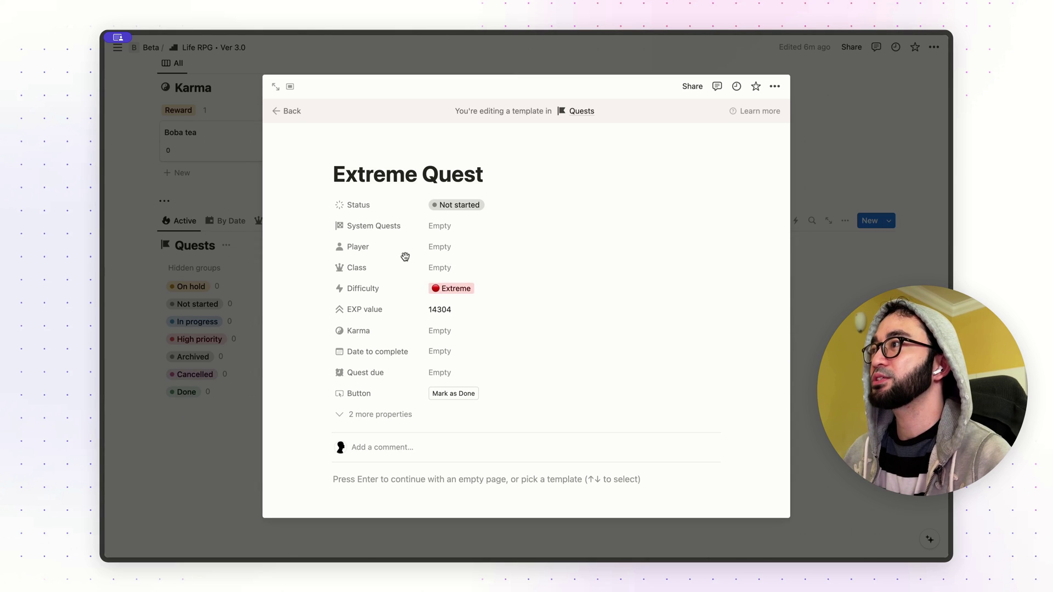
Paste the copied Quest Due formula into the template's Quest due property and save it.
scroll(405, 258, "down", 1)
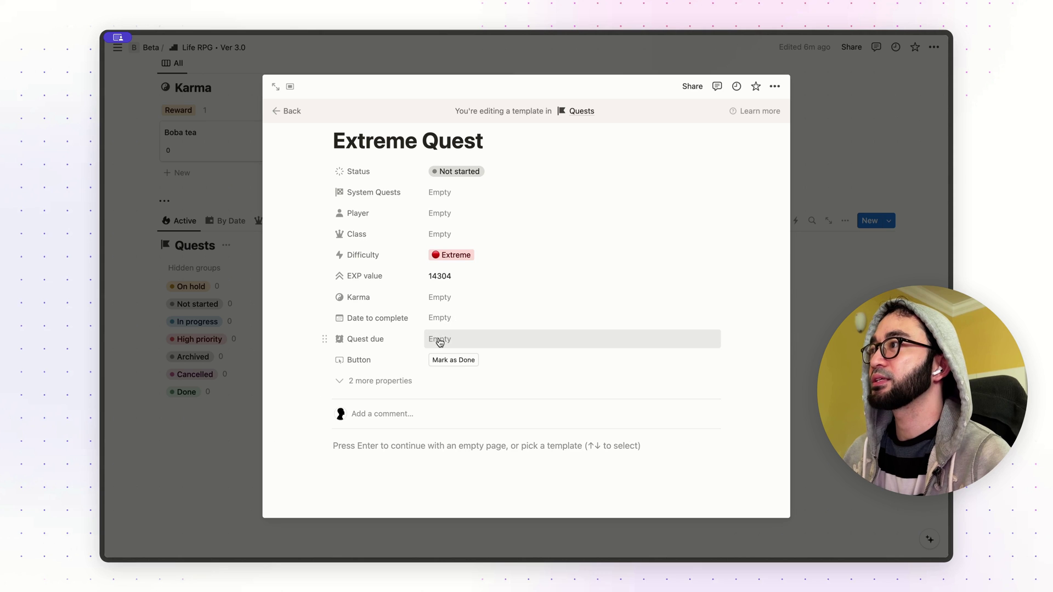
left_click(458, 340)
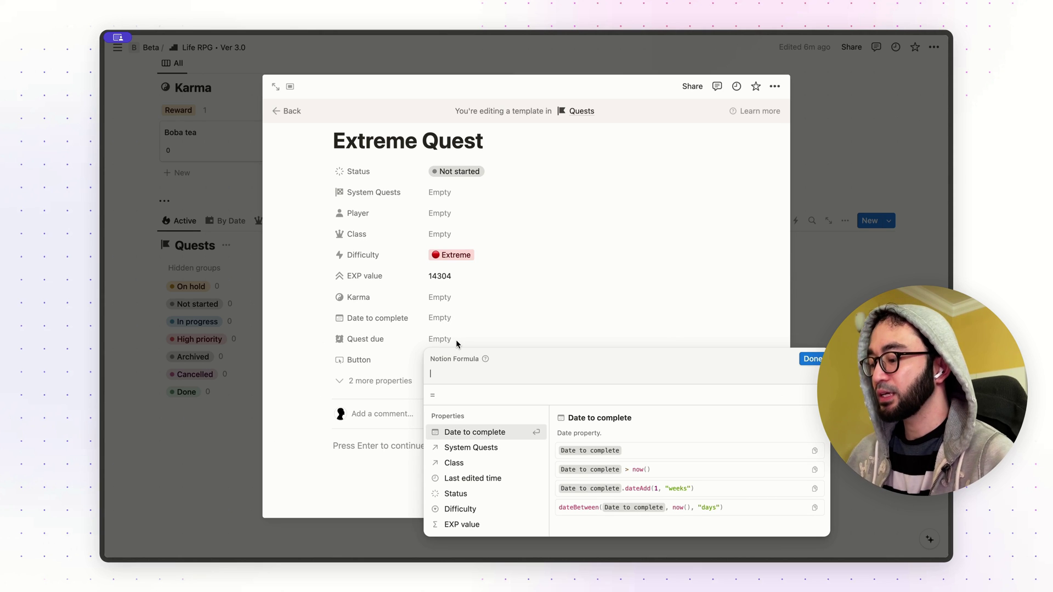
key("super+v")
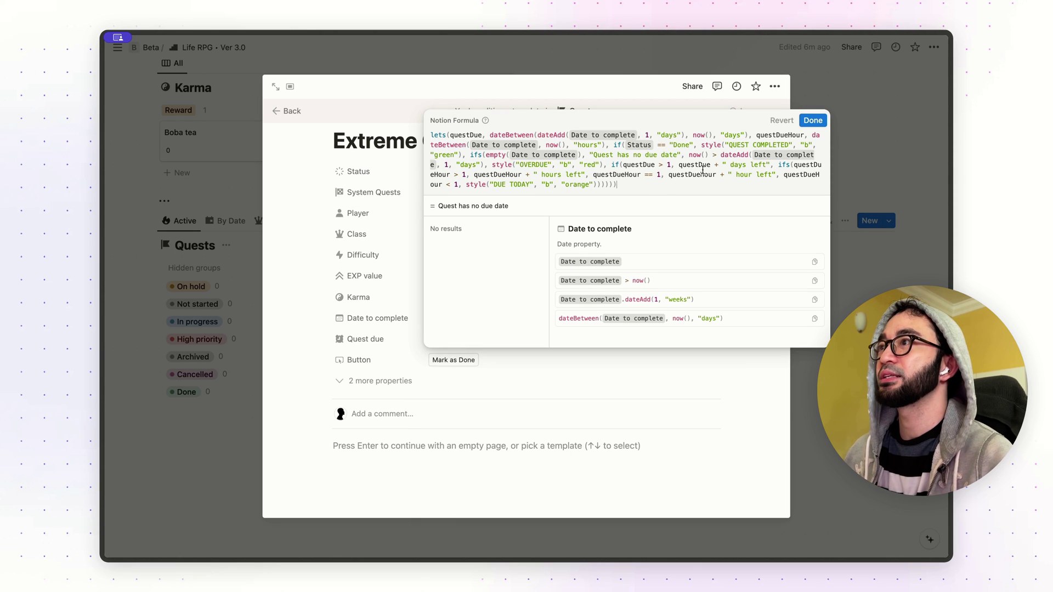
left_click(813, 120)
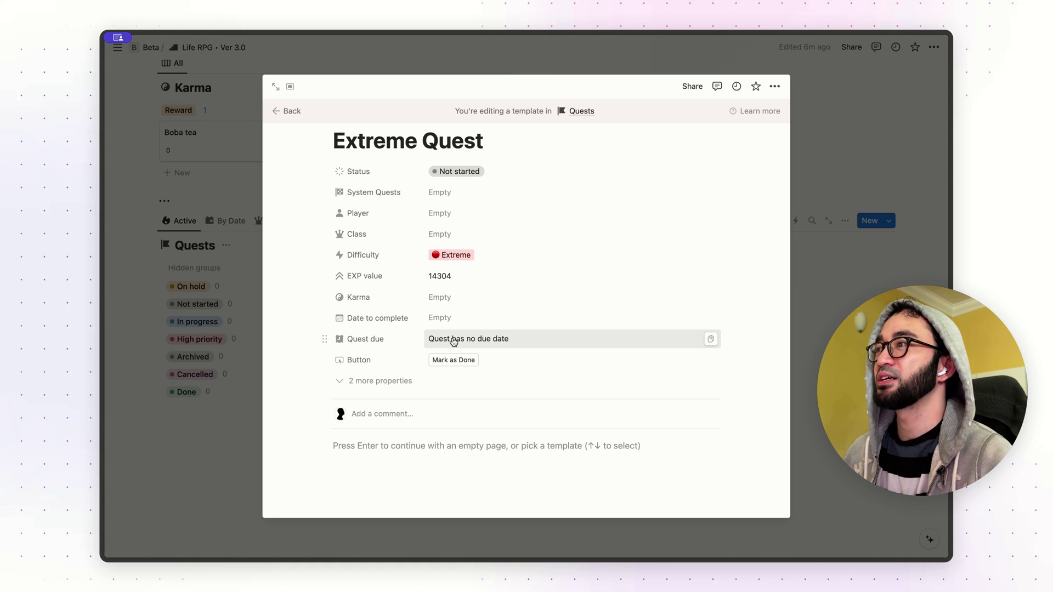
Test the Quest due formula by setting Date to complete to April 9, 2024, and clear the date again.
left_click(441, 320)
left_click(481, 340)
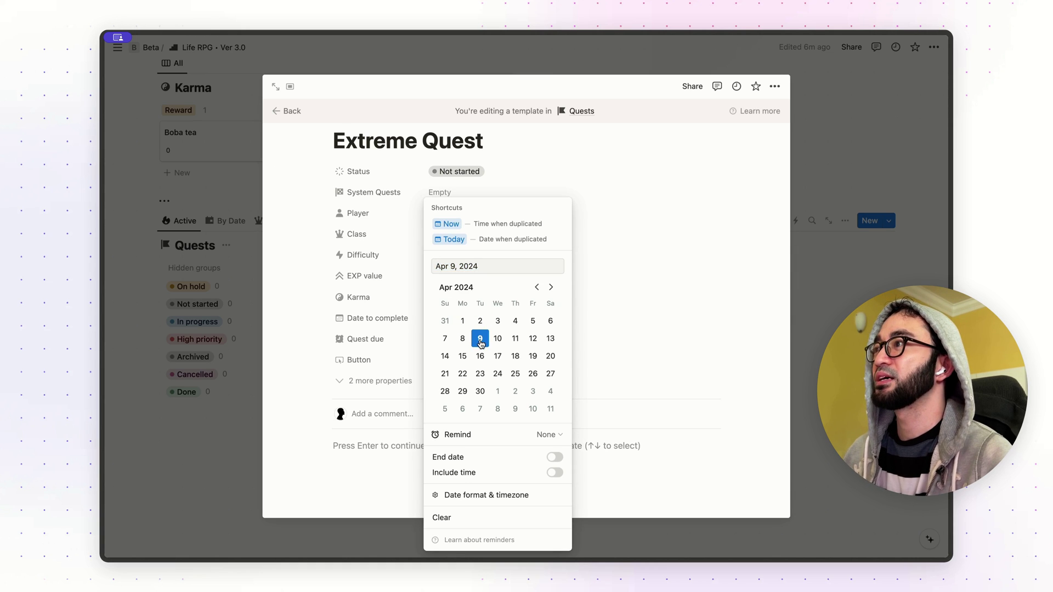
left_click(623, 330)
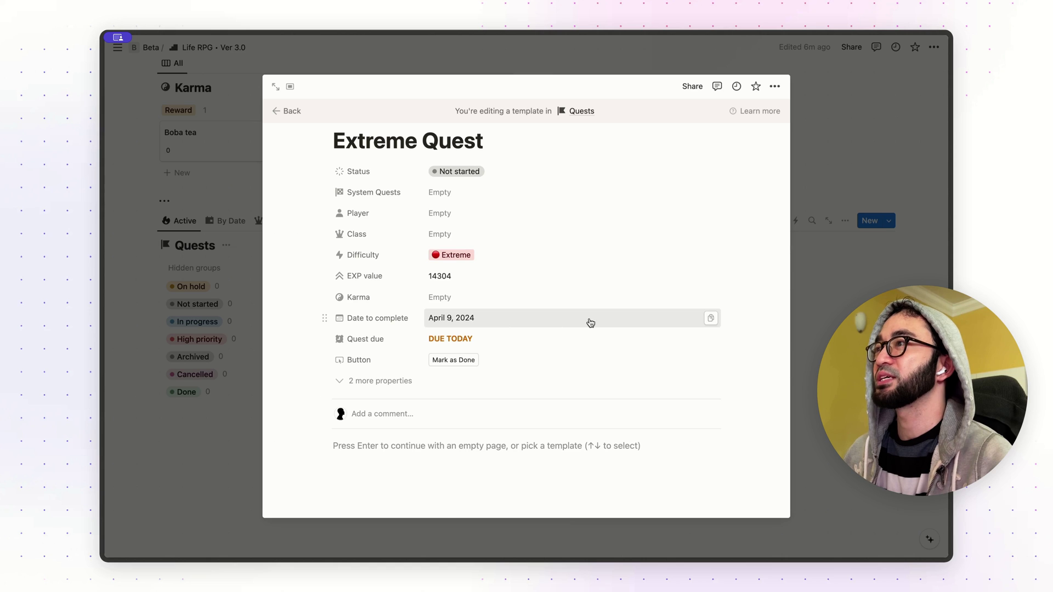
left_click(591, 322)
left_click(496, 524)
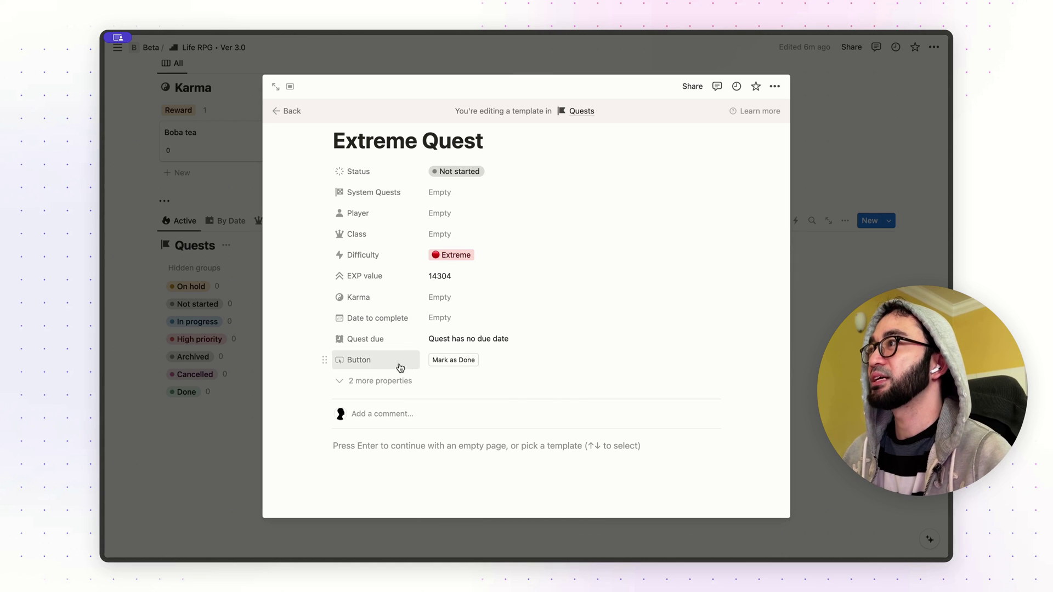
Add a "Failed" option to the Complete group of the Status property.
left_click(384, 179)
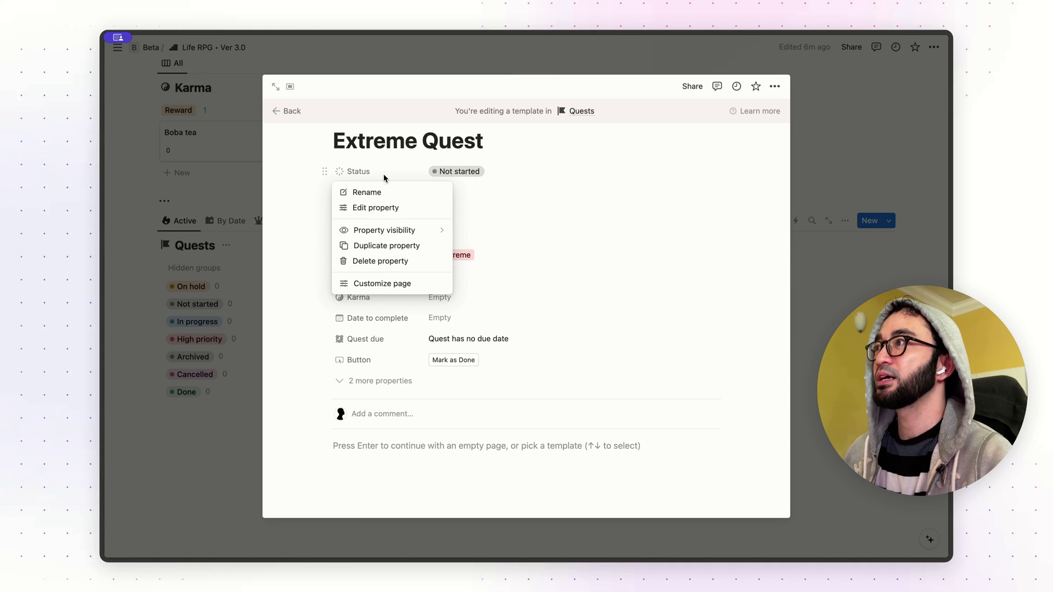
left_click(381, 206)
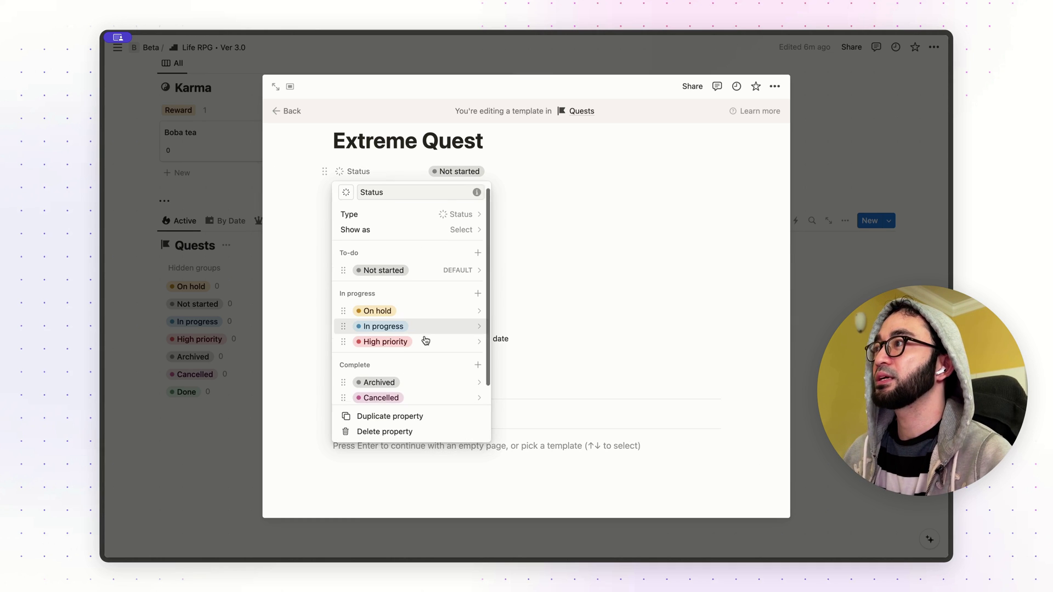
scroll(355, 345, "down", 1)
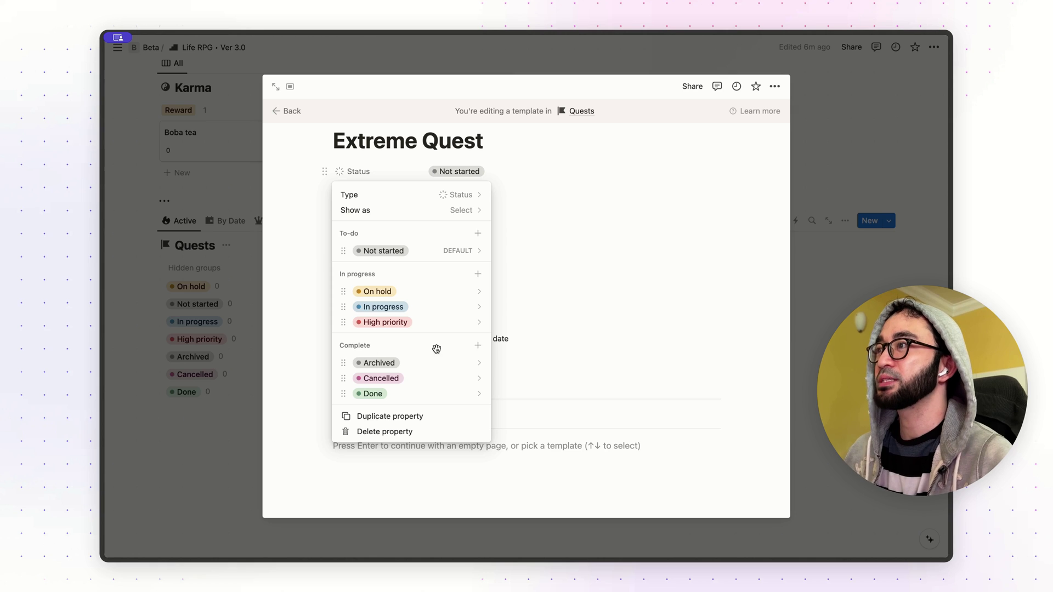
left_click(478, 347)
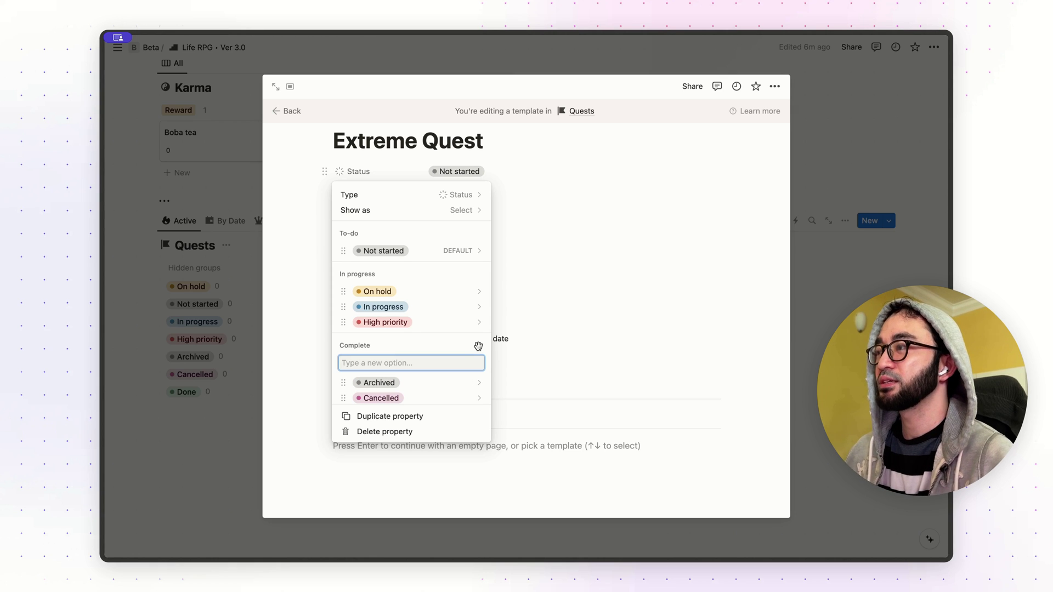
type("Failu")
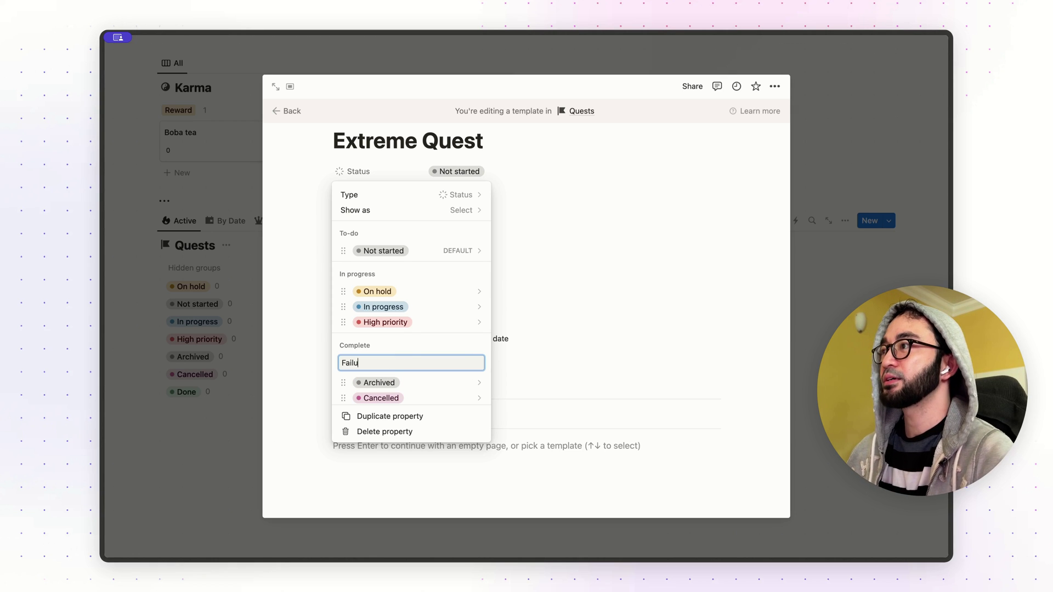
type("re")
scroll(433, 372, "down", 1)
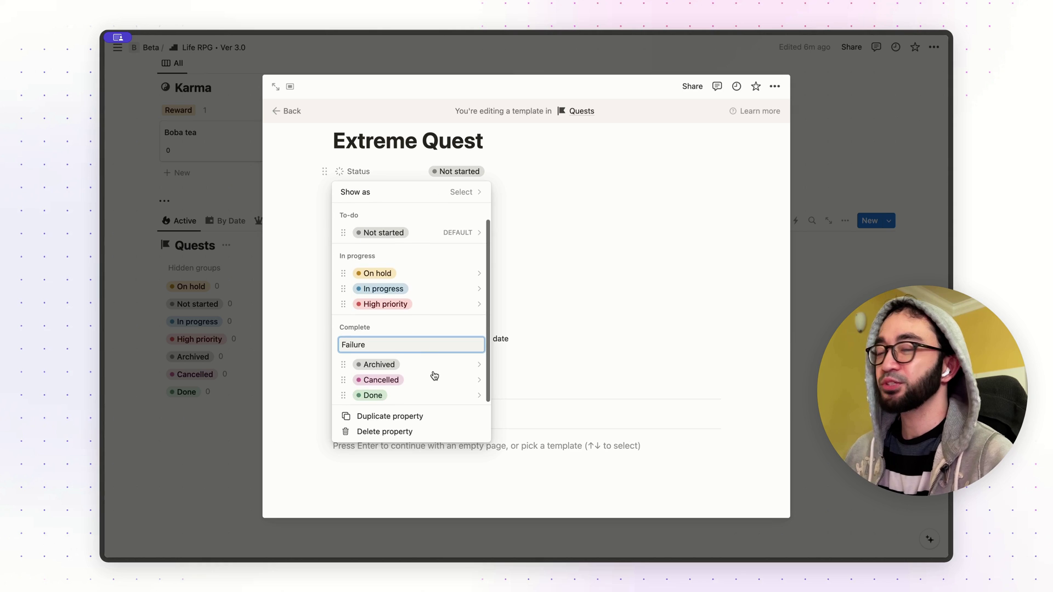
key("BackSpace")
key("BackSpace")
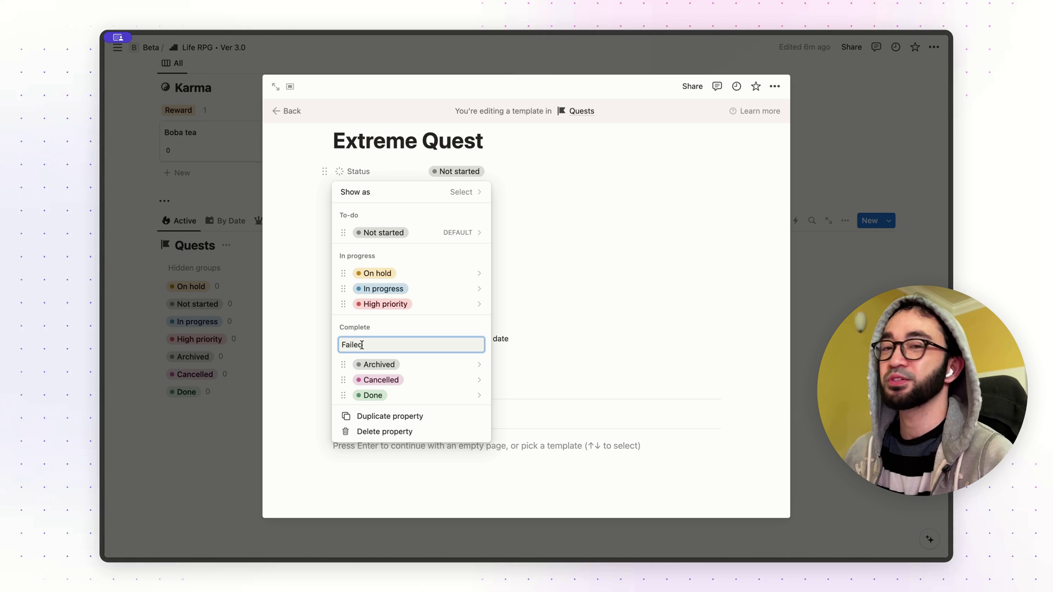
key("Return")
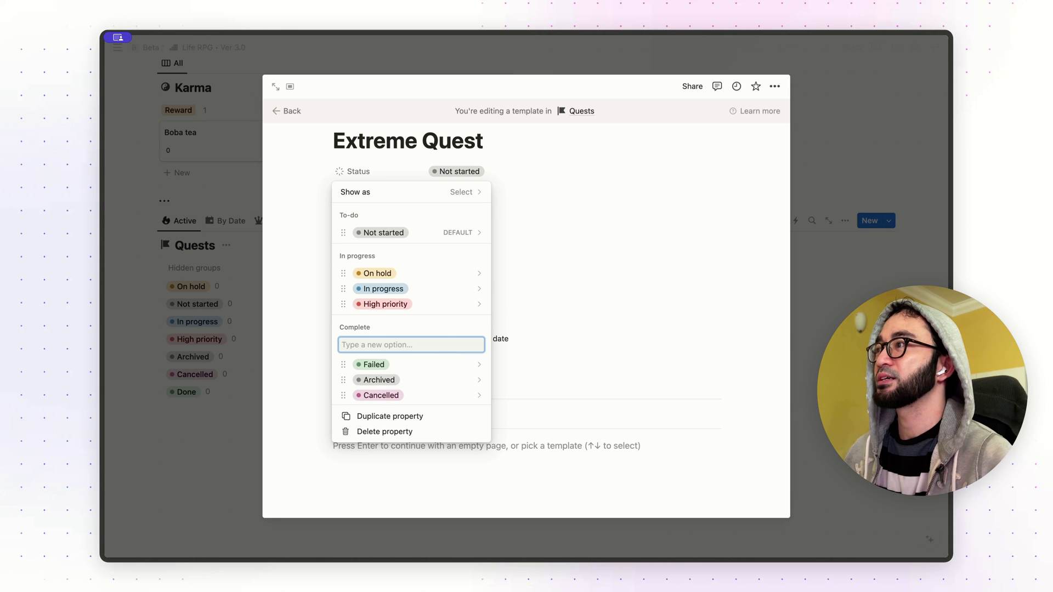
Move the Failed status option between Cancelled and Done and set its color to purple.
scroll(451, 354, "down", 1)
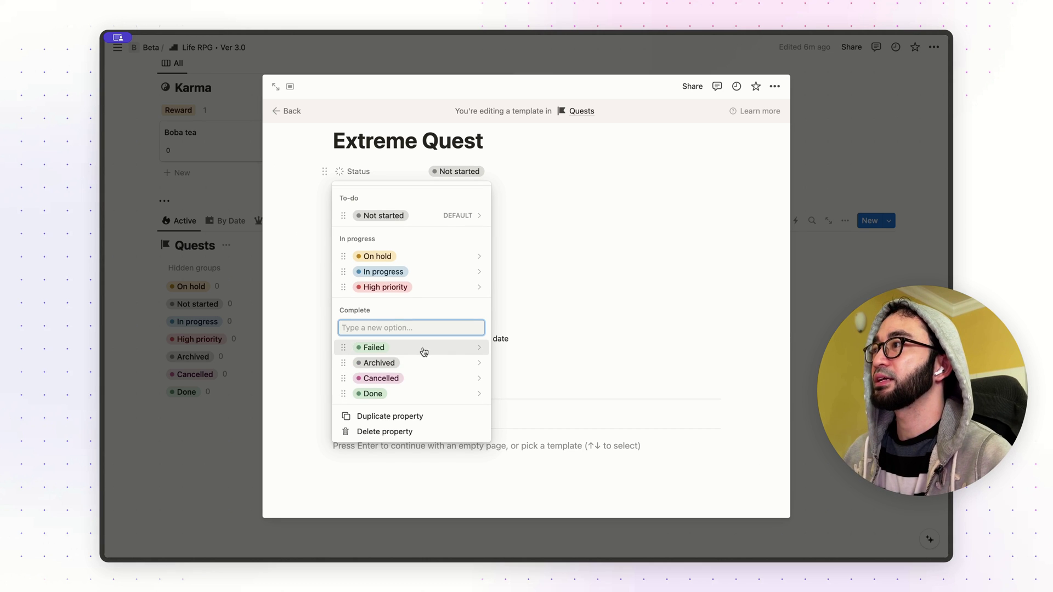
left_click_drag(423, 349, 424, 383)
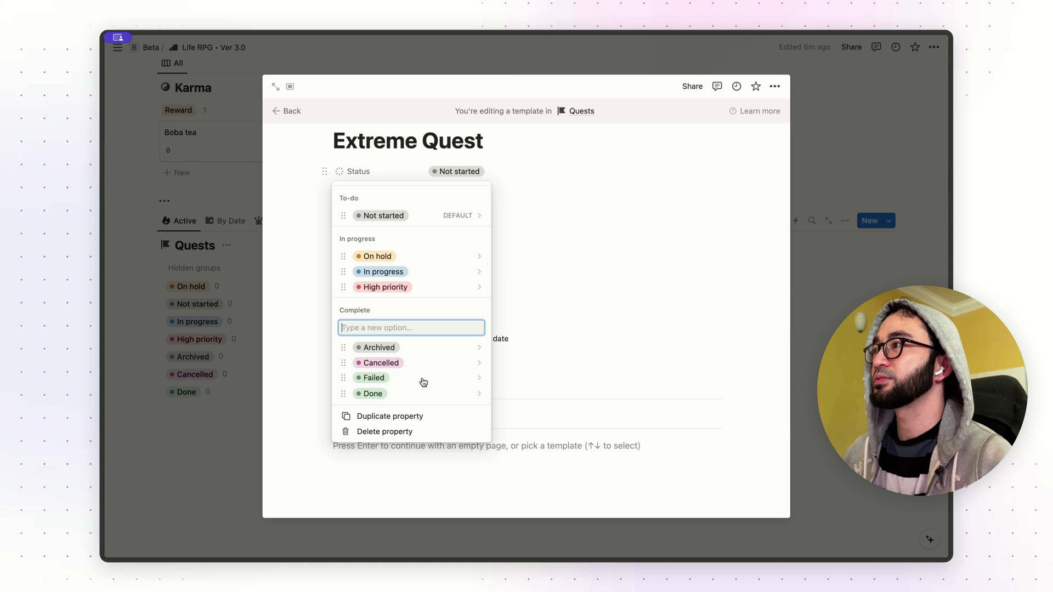
left_click(479, 378)
left_click(442, 329)
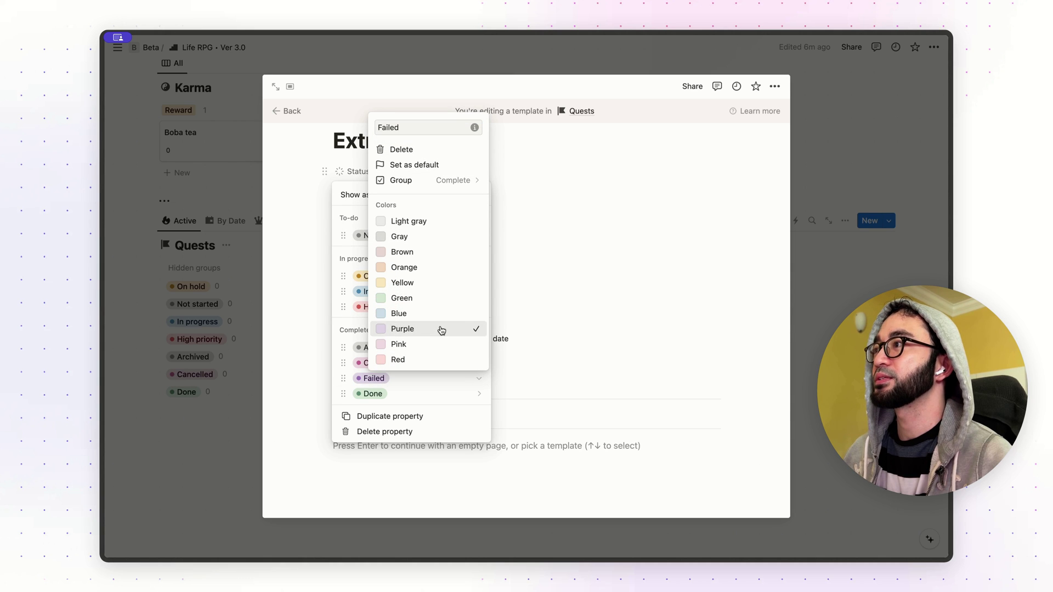
left_click(603, 297)
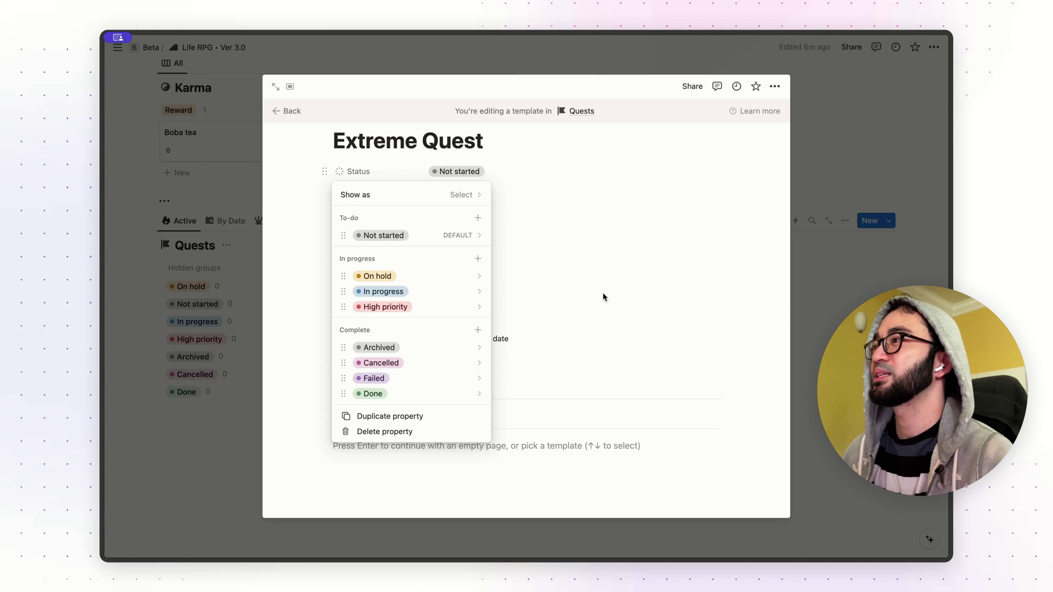
left_click(588, 292)
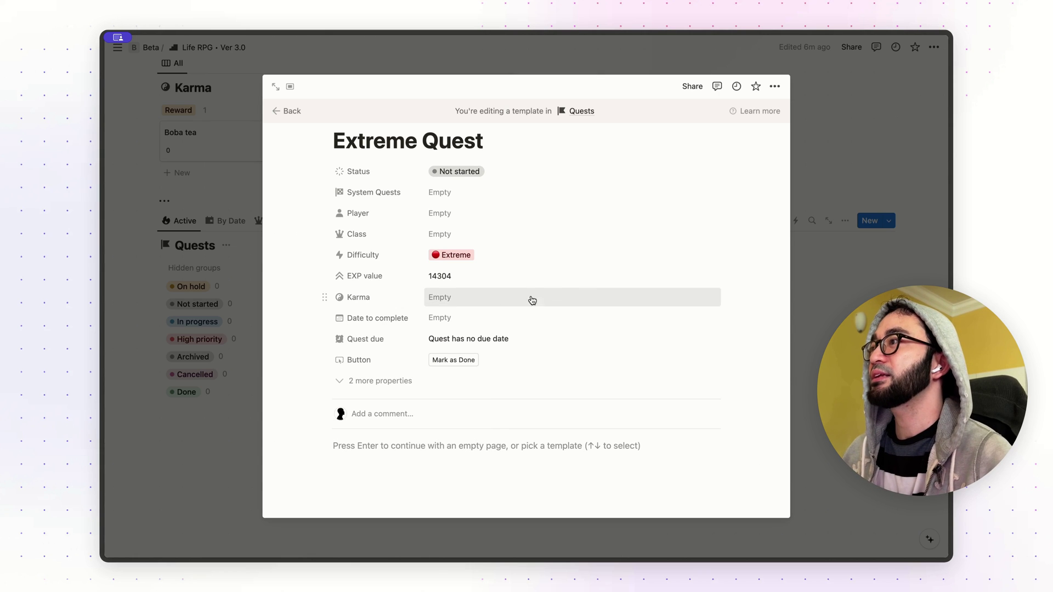
Reveal the template's hidden properties and copy the EXP earned formula from the "Add a Karma feature to Life RPG" page.
left_click(371, 387)
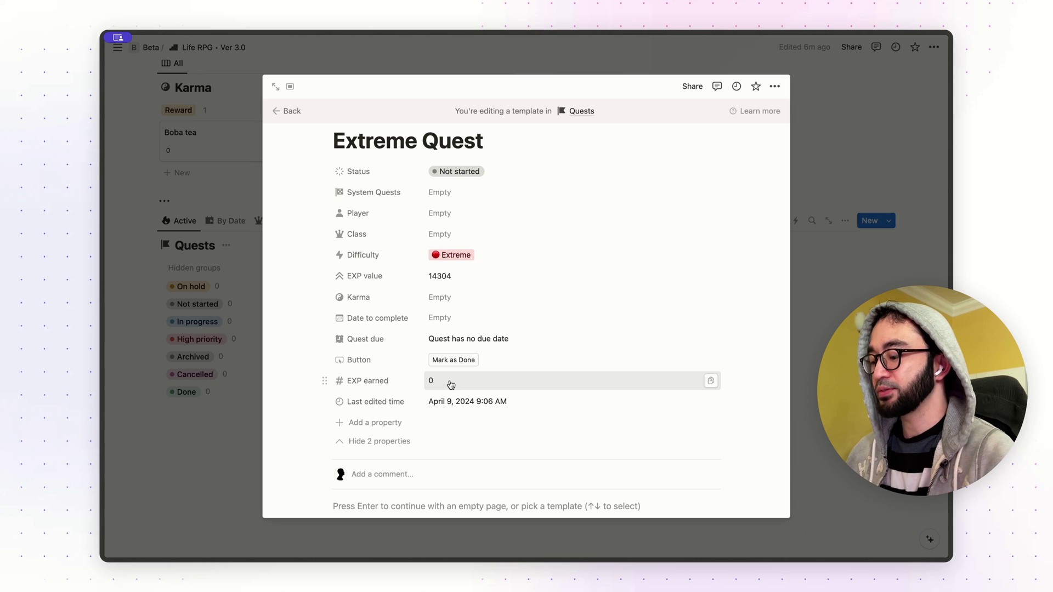
key("super+k")
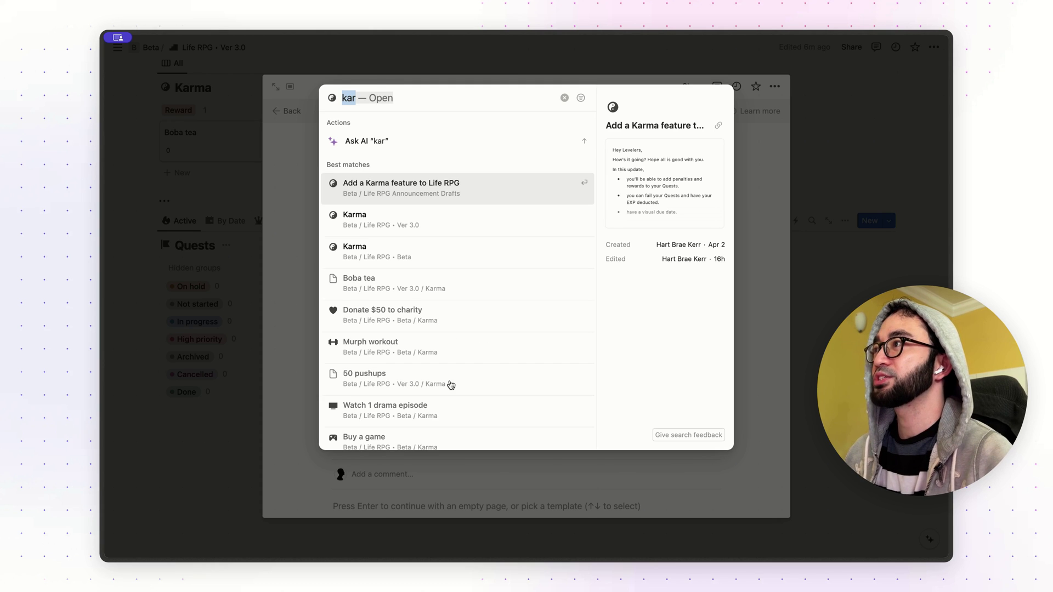
key("Return")
scroll(445, 383, "down", 6)
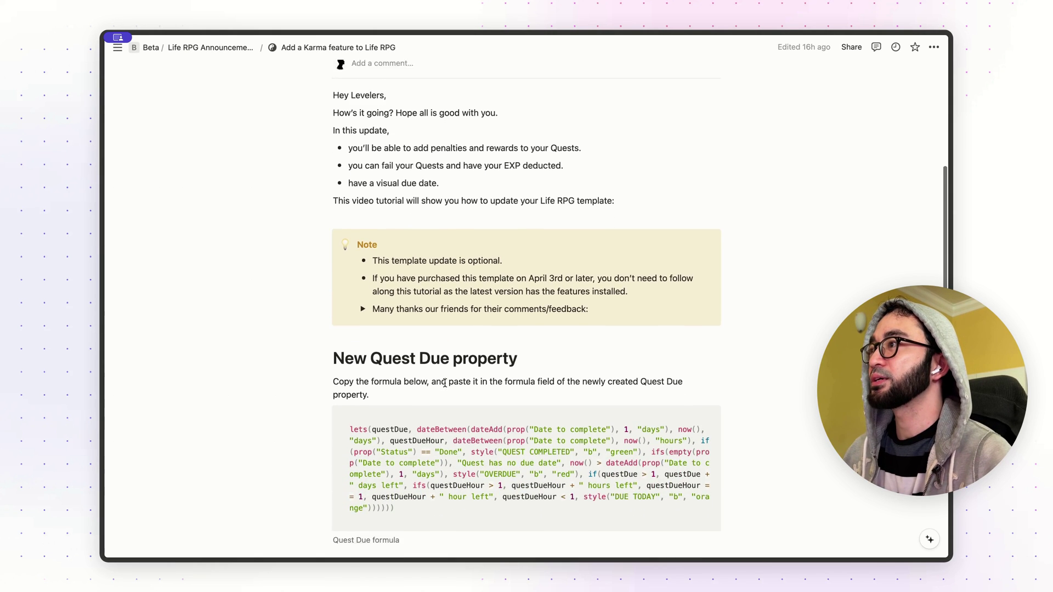
scroll(445, 383, "down", 7)
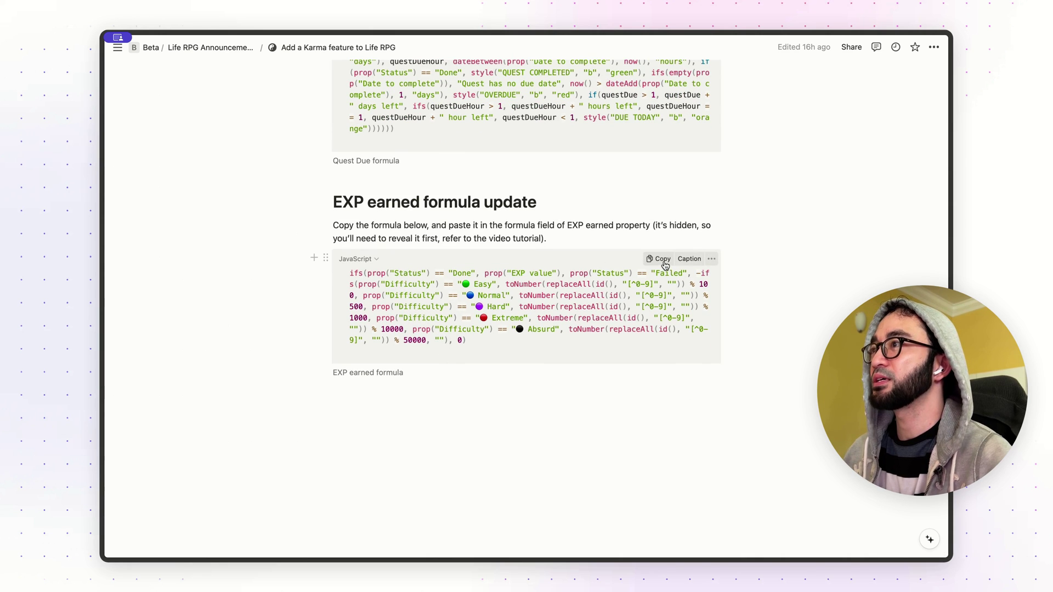
left_click(663, 260)
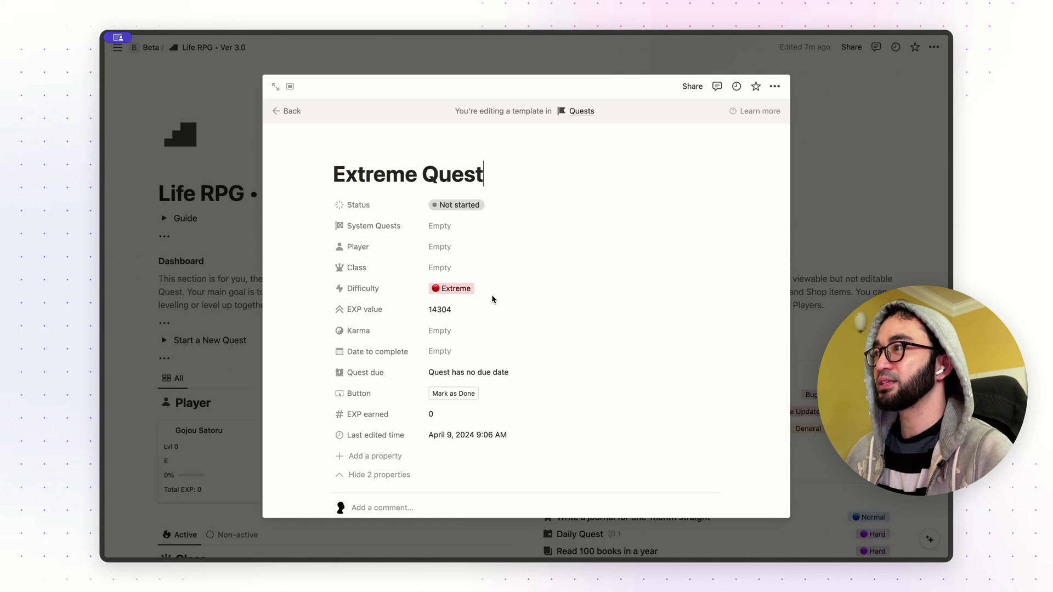
Replace the EXP earned formula in the Extreme Quest template with the copied one that deducts EXP for Failed quests.
left_click(456, 416)
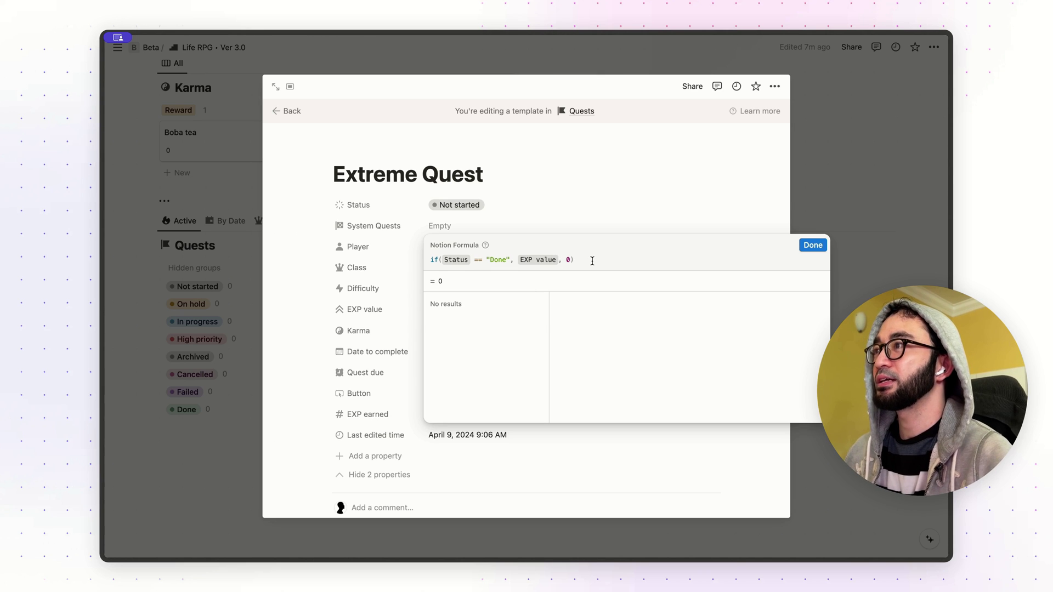
key("ctrl+a")
key("BackSpace")
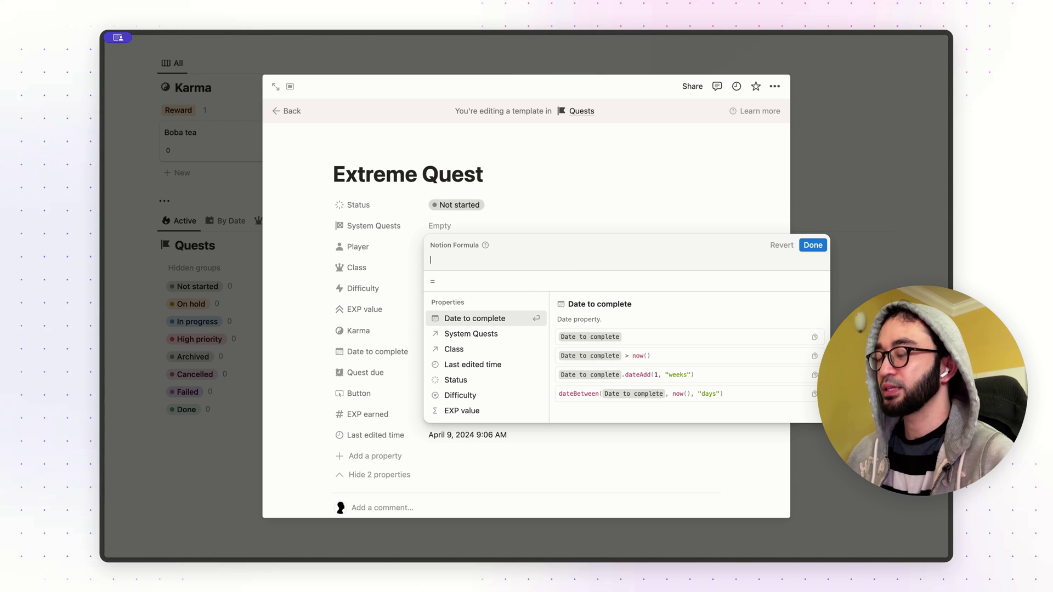
key("ctrl+v")
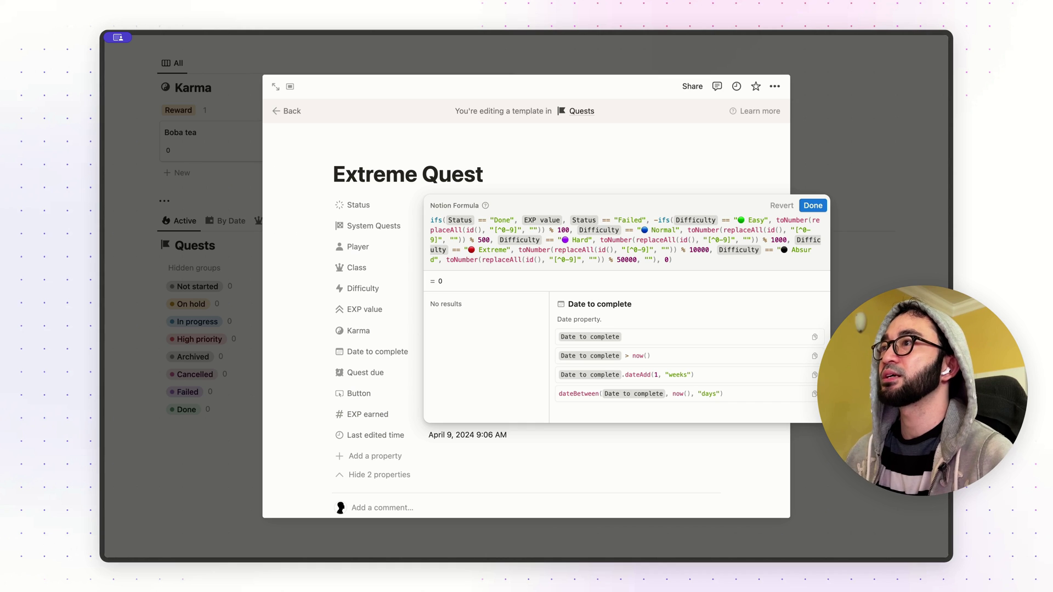
left_click(807, 206)
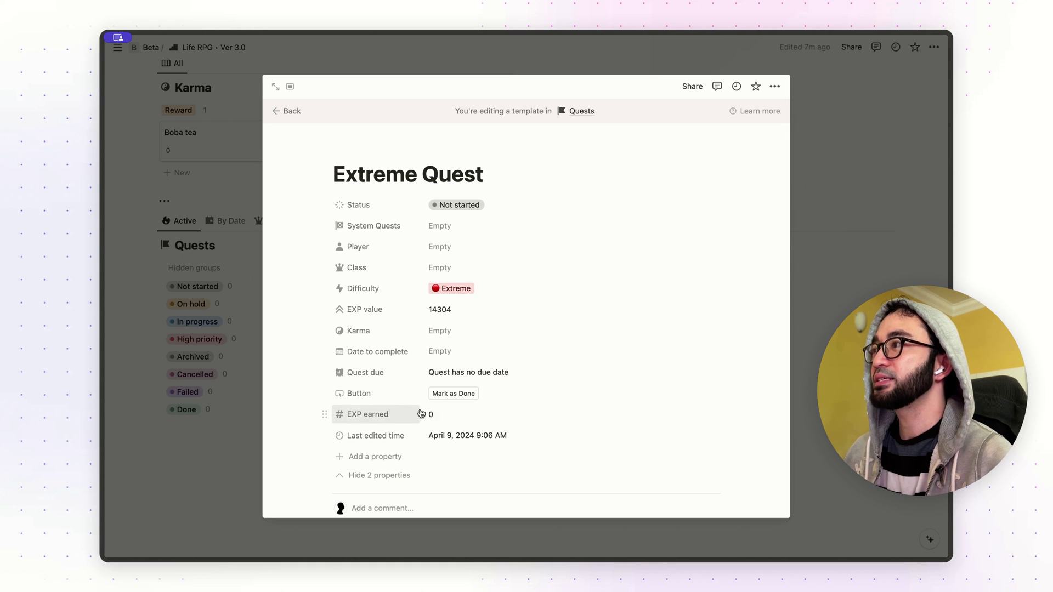
left_click(481, 414)
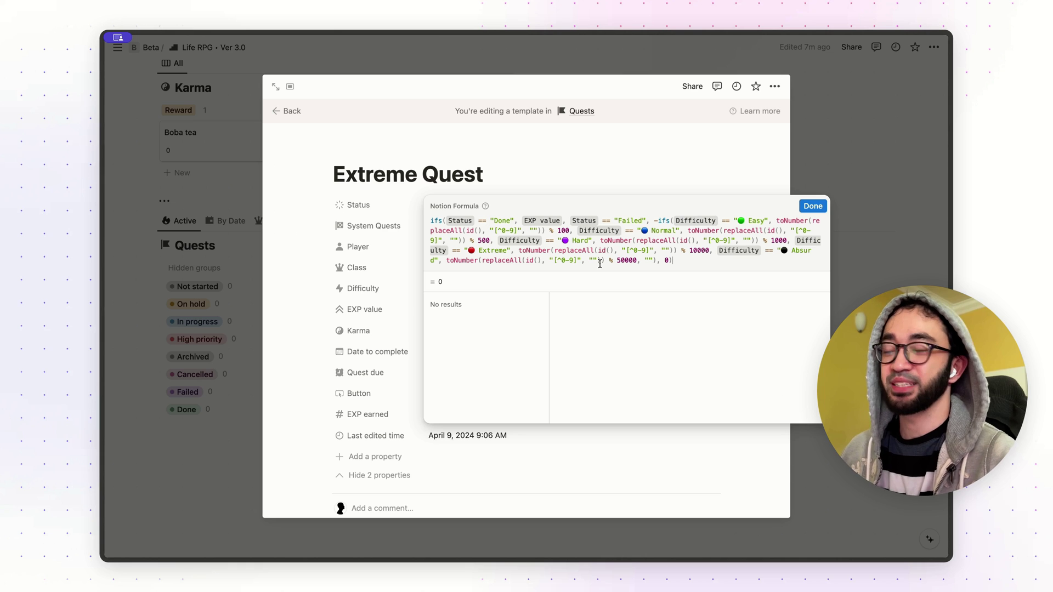
left_click(813, 206)
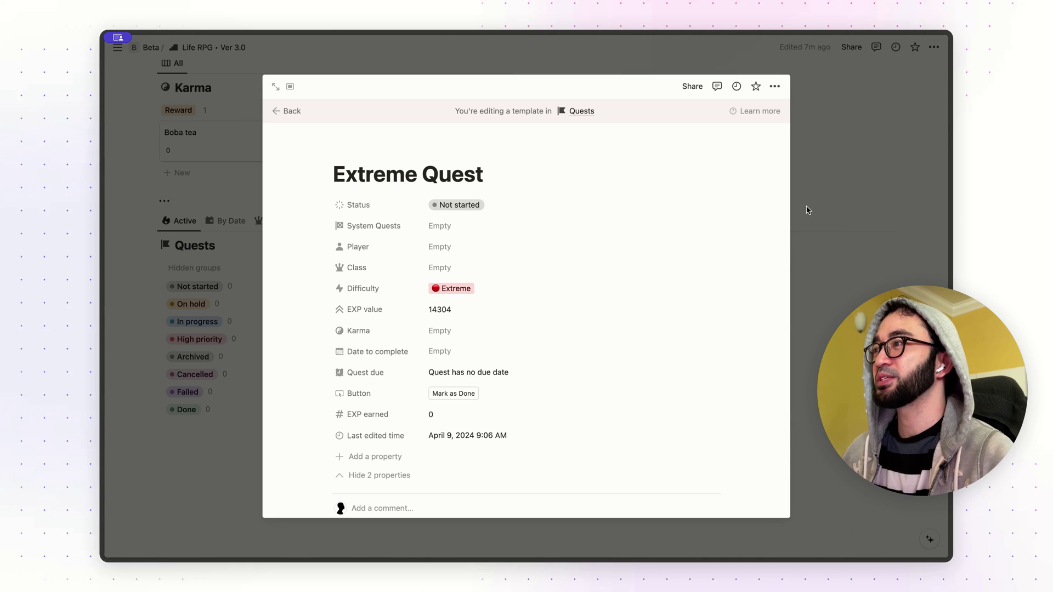
Close the Extreme Quest template and create a new Absurd quest from the Start a New Quest section.
left_click(379, 473)
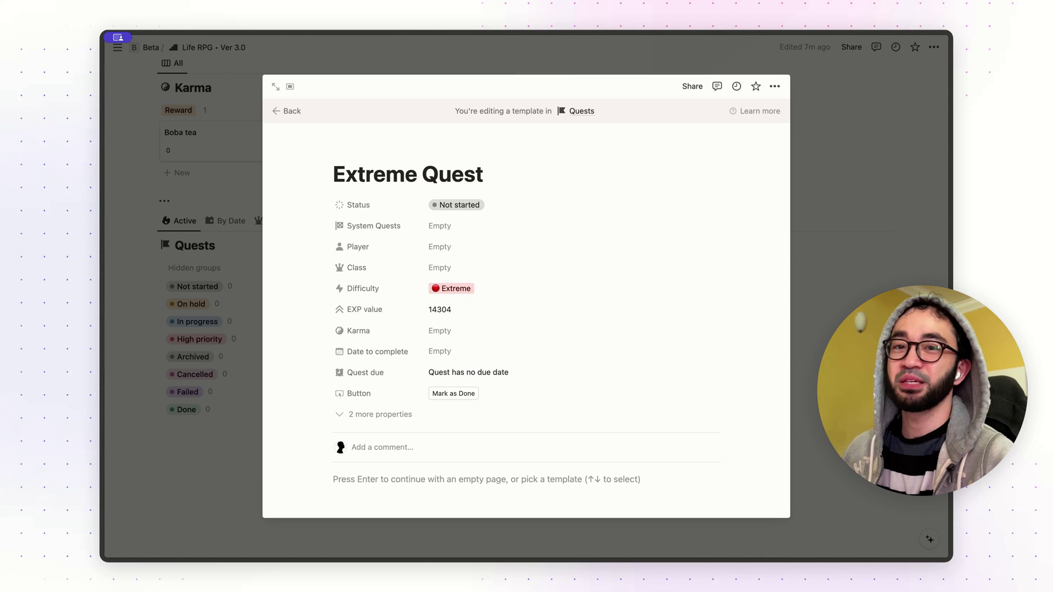
key("Escape")
scroll(440, 383, "up", 3)
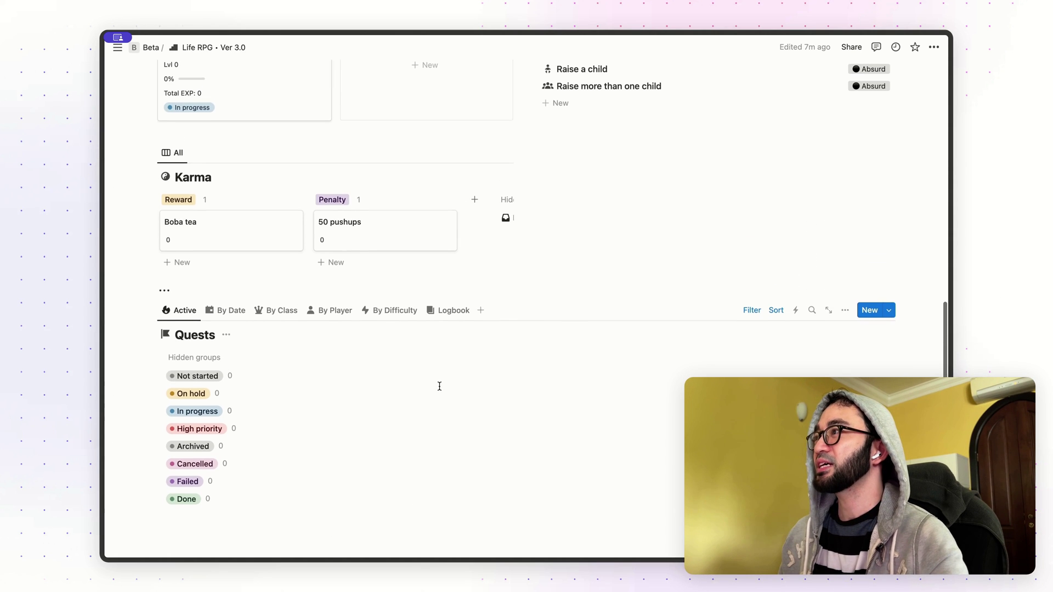
scroll(438, 385, "up", 10)
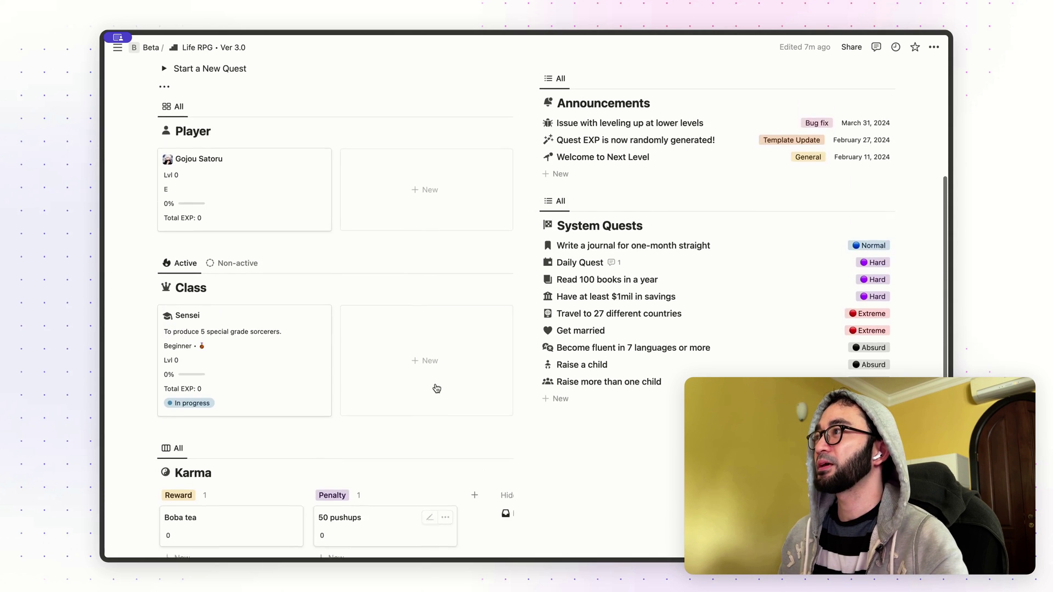
scroll(437, 388, "up", 1)
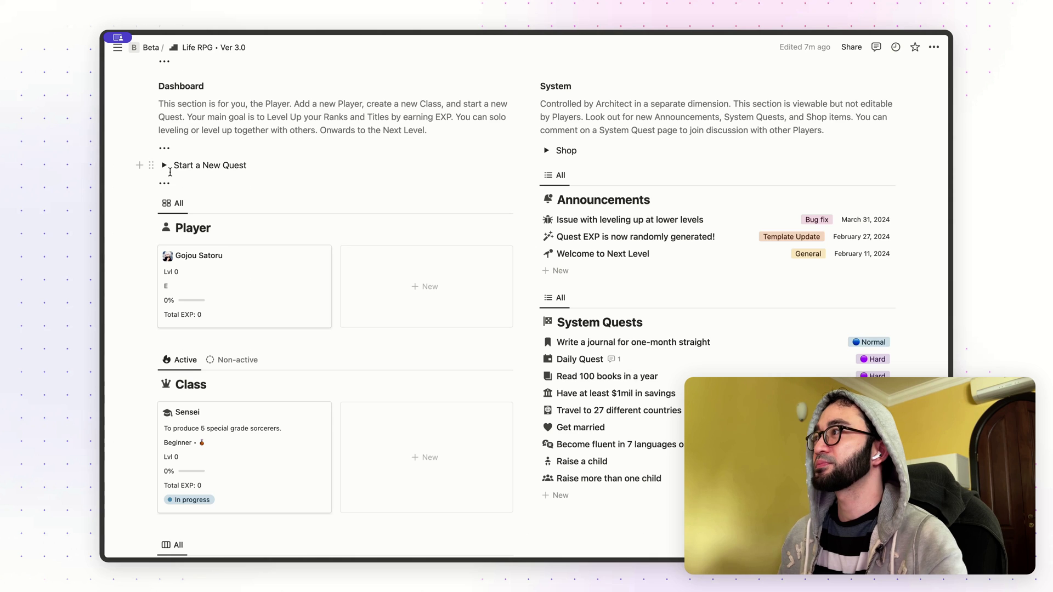
left_click(164, 166)
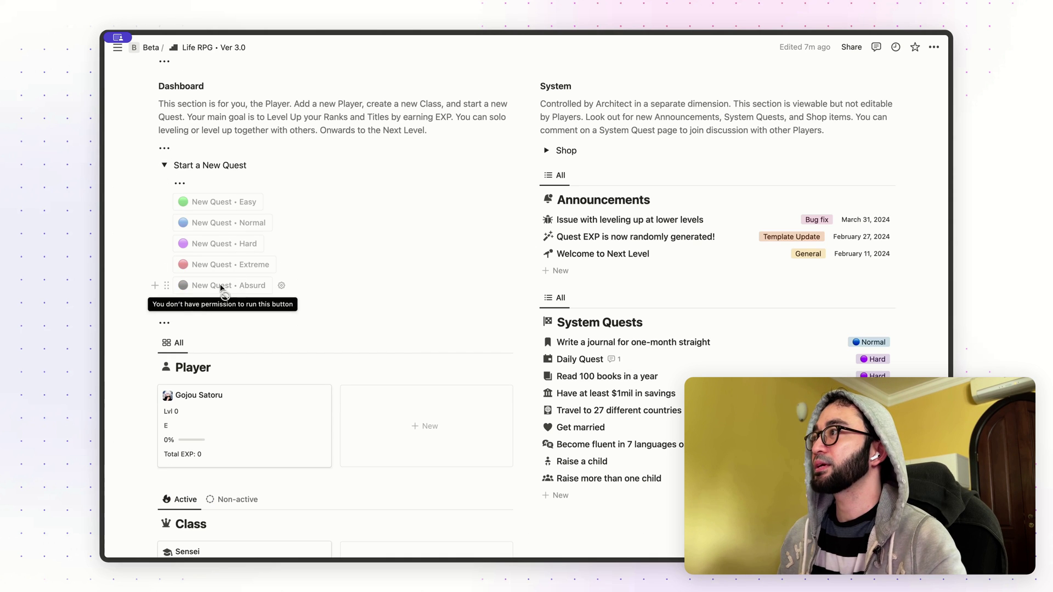
left_click(225, 286)
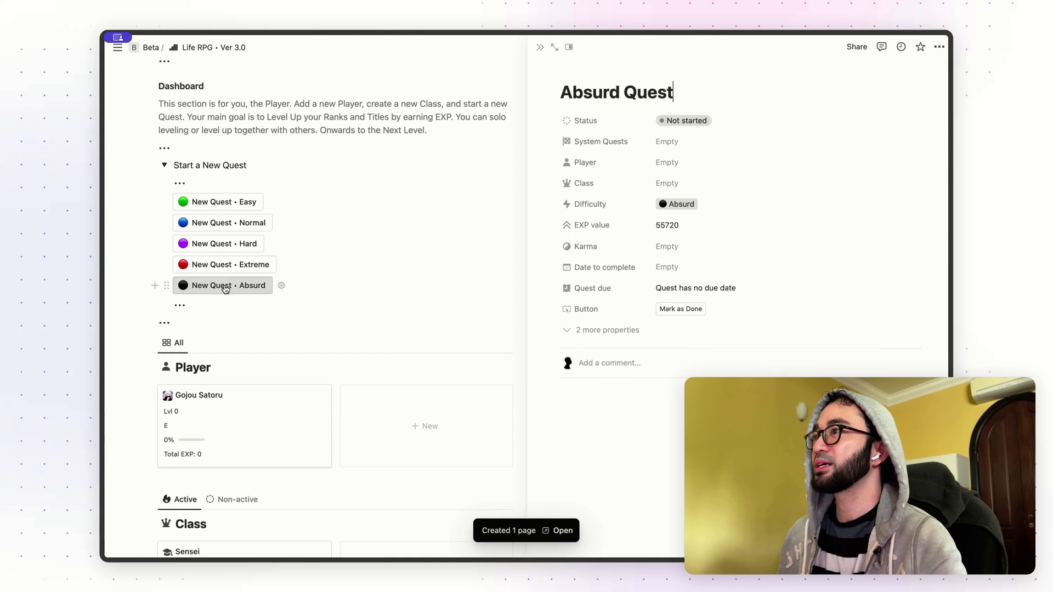
Link the Absurd Quest to the existing player, the Sensei class and the Boba tea karma reward.
left_click(702, 164)
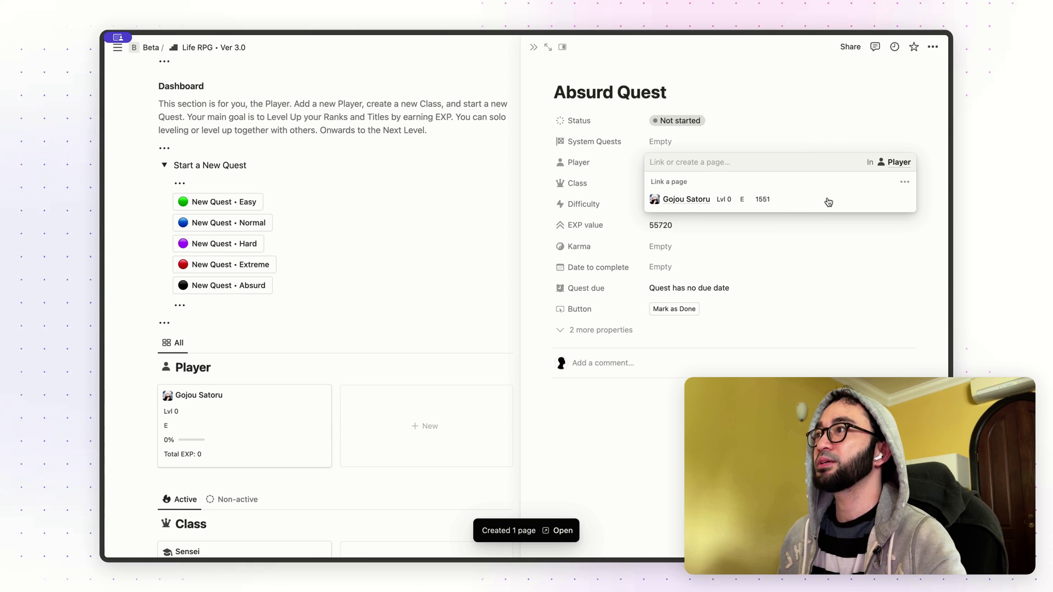
left_click(818, 205)
left_click(784, 186)
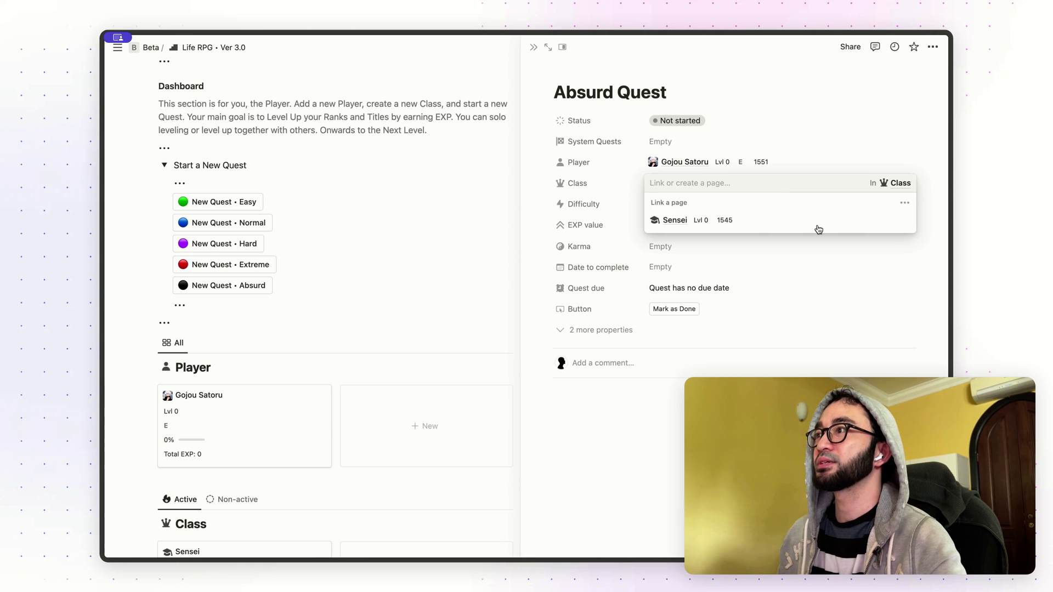
left_click(779, 220)
left_click(757, 247)
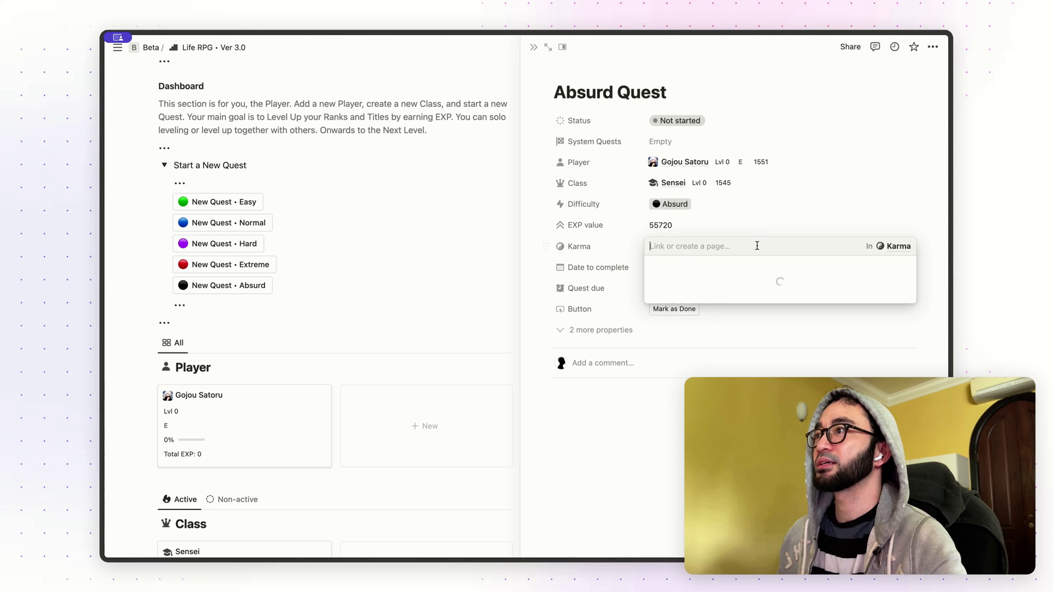
left_click(895, 284)
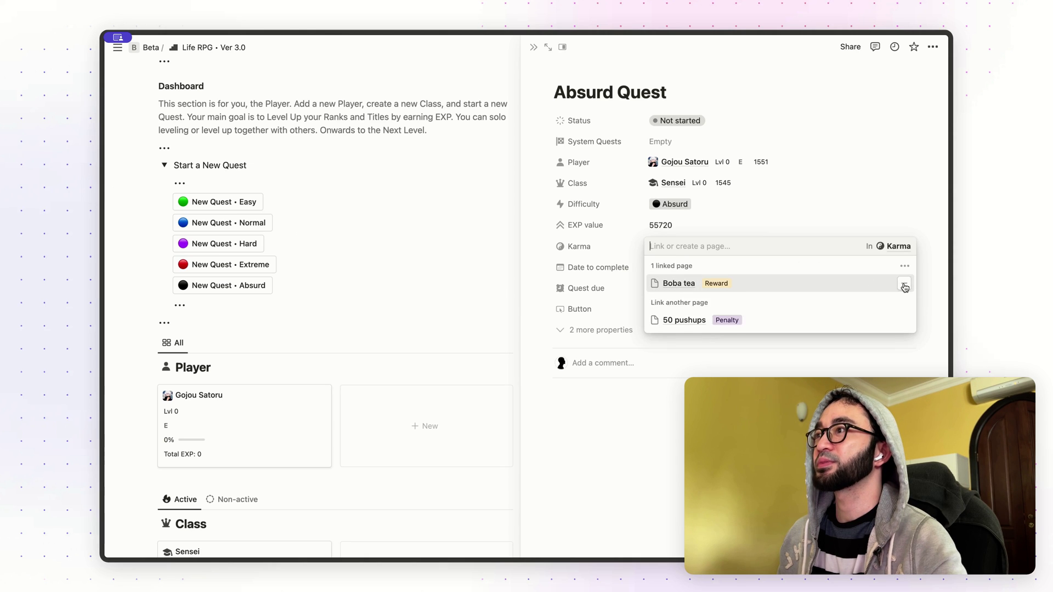
key("Escape")
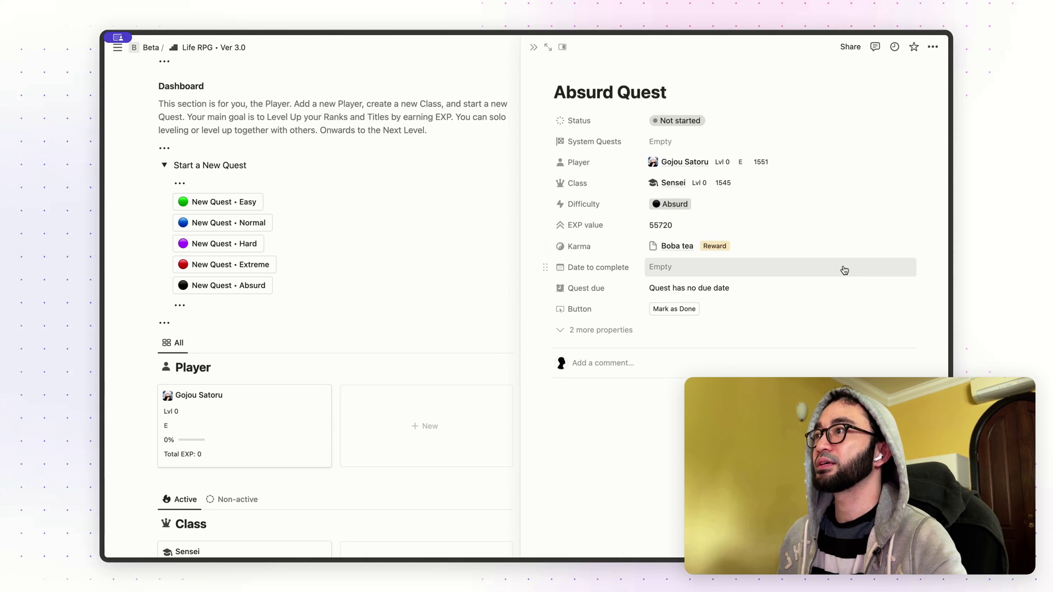
Set the Absurd Quest's completion date to April 9, 2024 and mark the quest as Done.
left_click(843, 271)
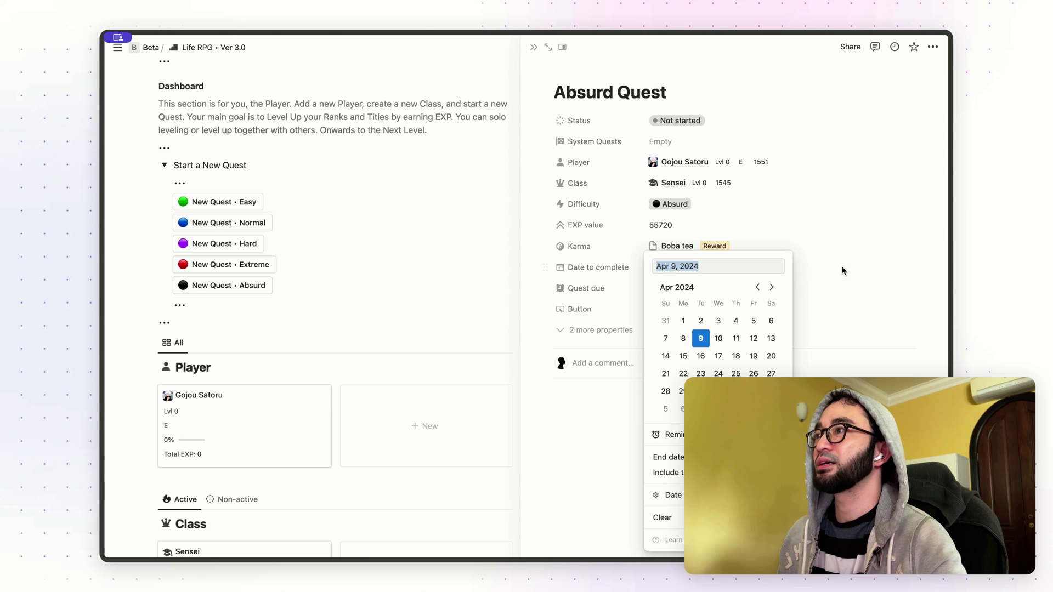
left_click(705, 339)
key("Escape")
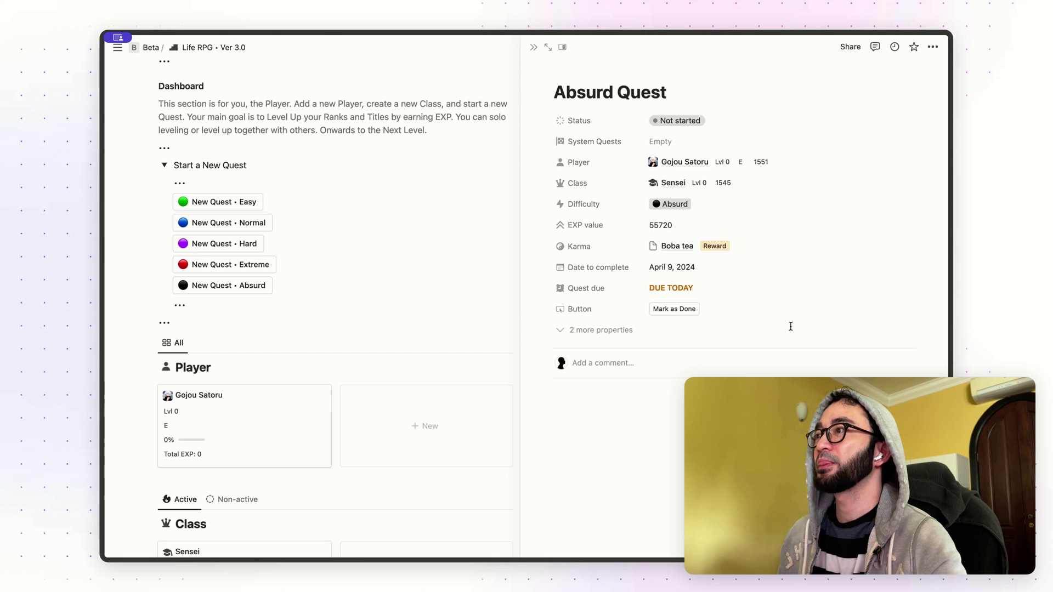
left_click(680, 310)
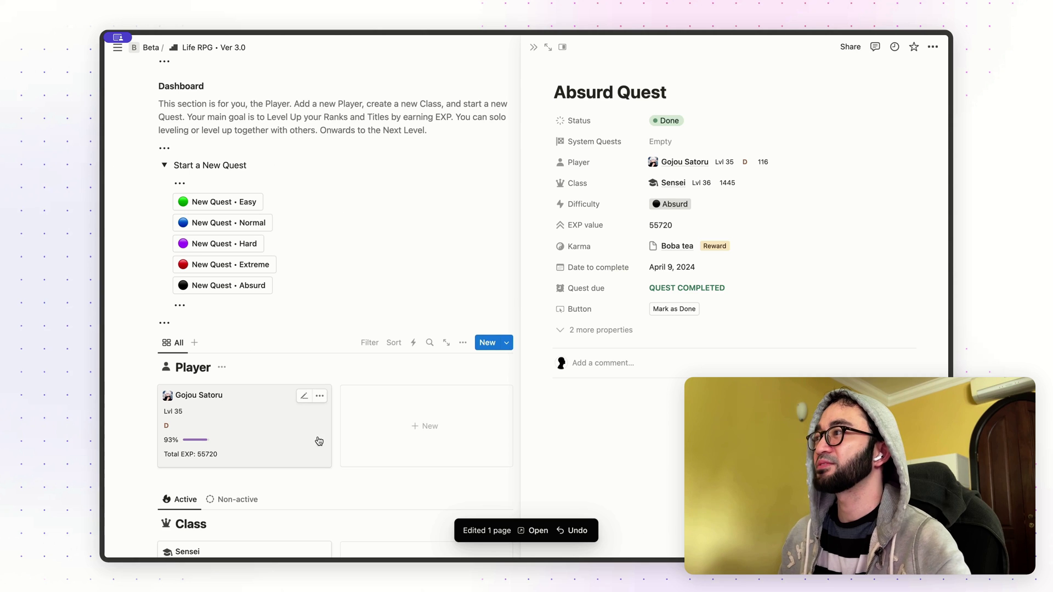
Check the updated Player and Class cards and create a new Extreme quest.
scroll(263, 423, "down", 5)
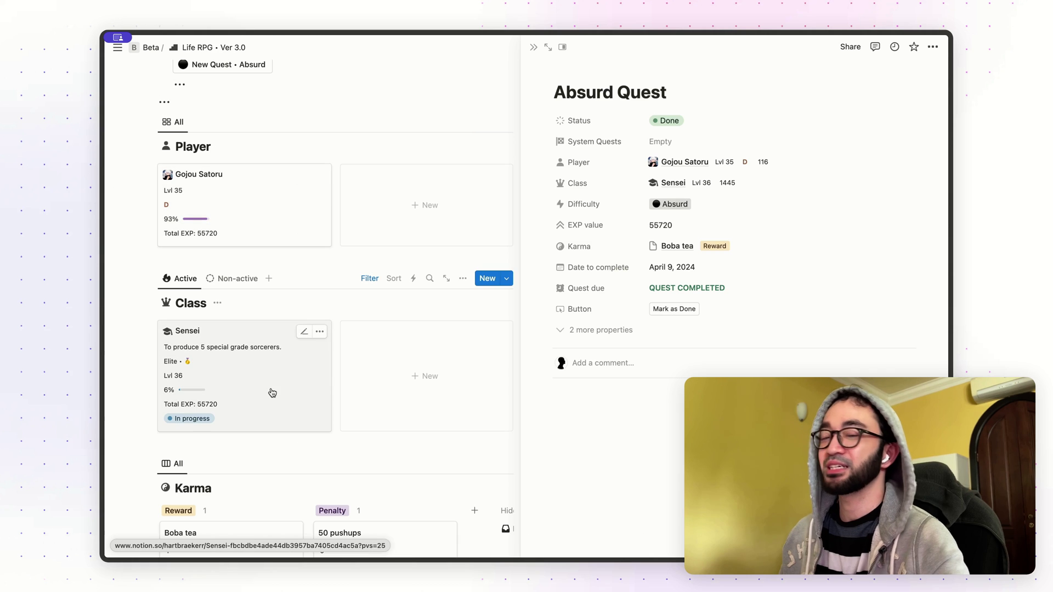
scroll(277, 370, "up", 3)
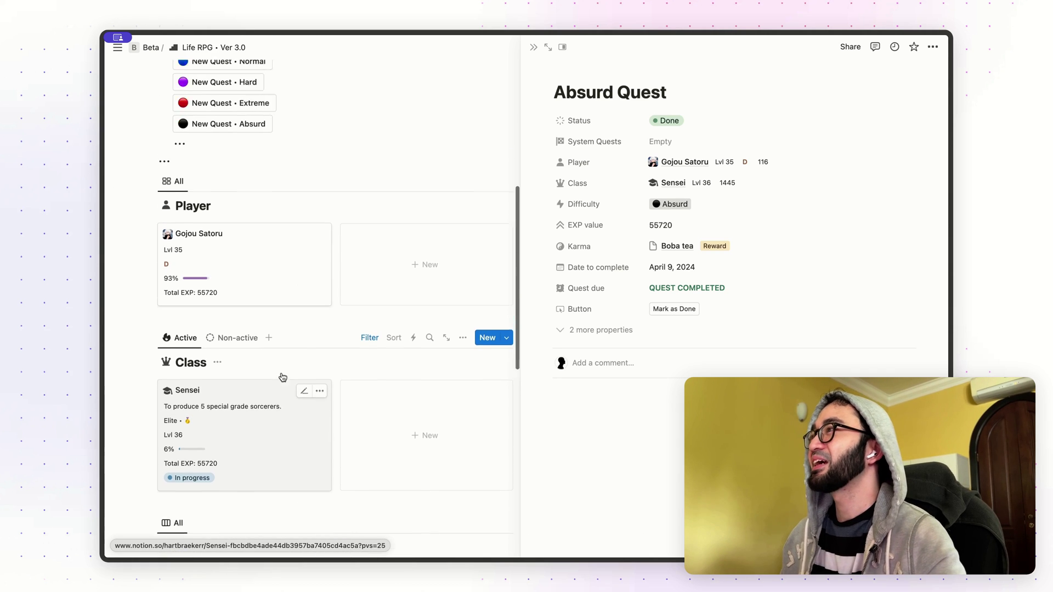
scroll(269, 319, "up", 1)
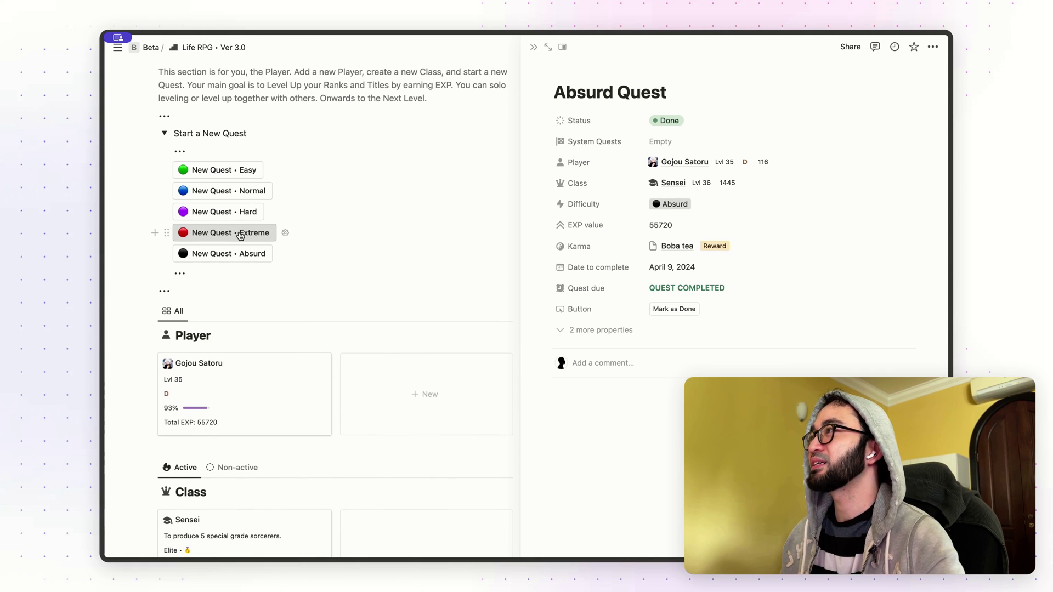
left_click(240, 234)
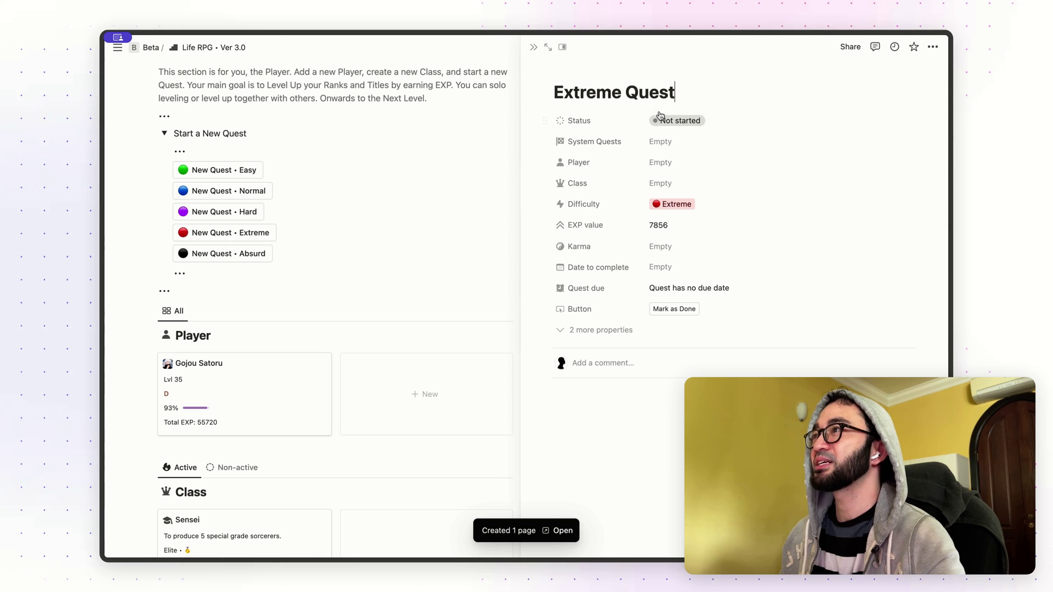
Link the Extreme Quest to the existing player, the Sensei class and the 50 pushups karma penalty.
left_click(686, 164)
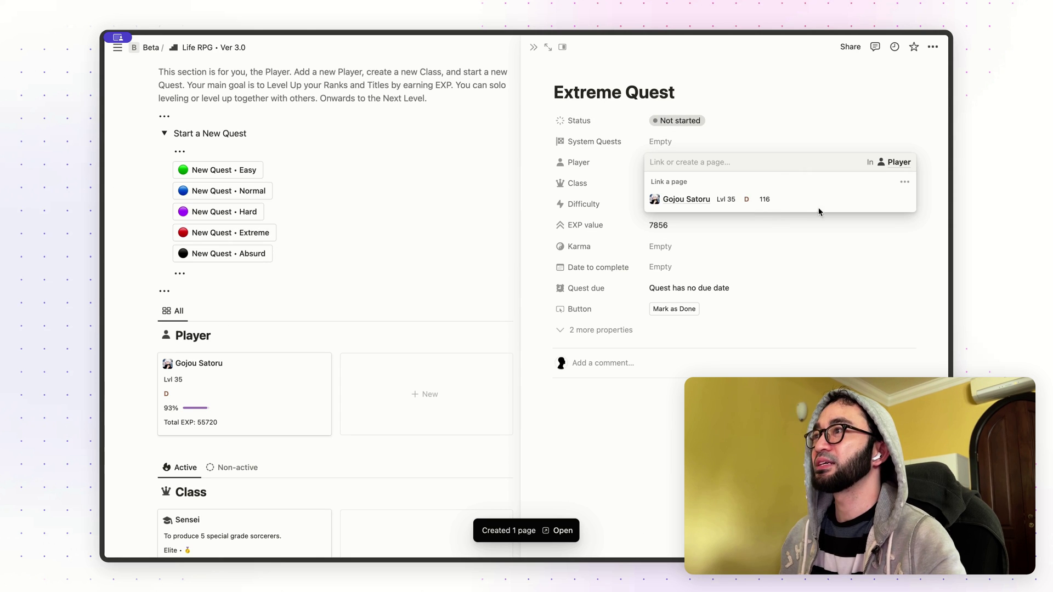
left_click(819, 202)
left_click(735, 186)
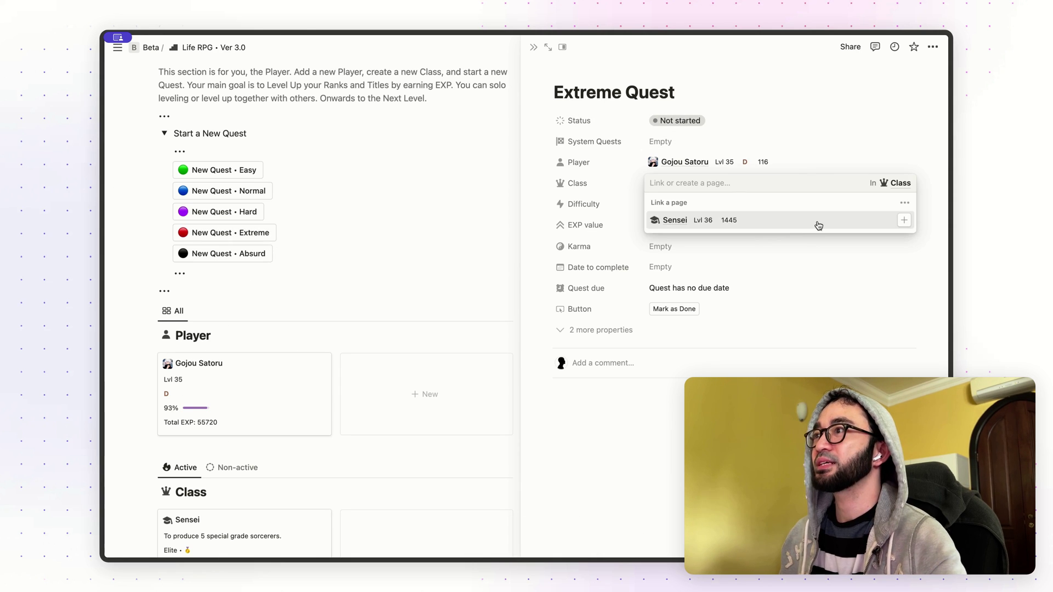
left_click(816, 223)
left_click(707, 247)
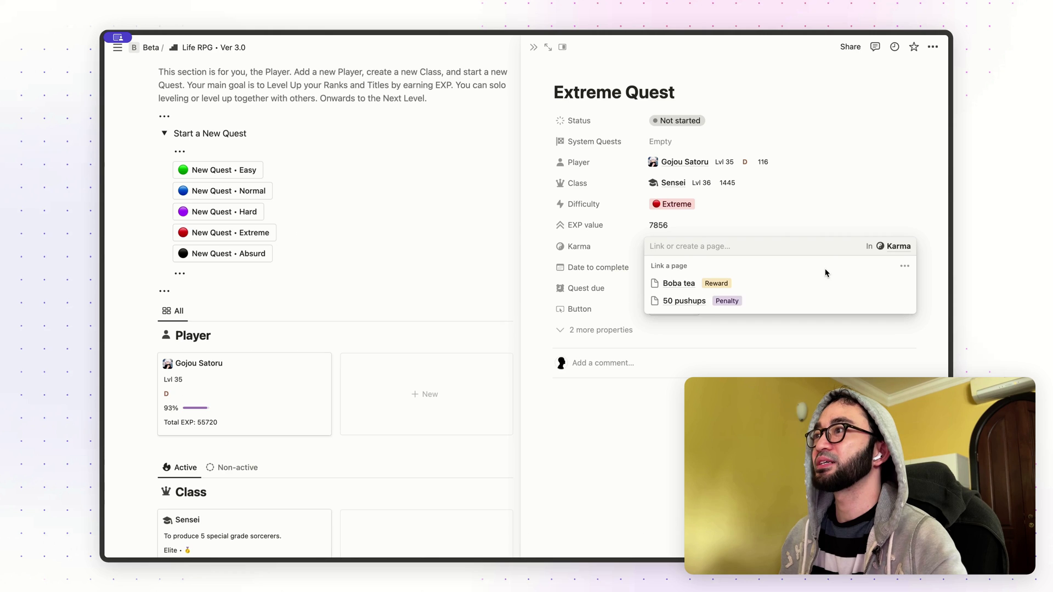
left_click(900, 301)
key("Escape")
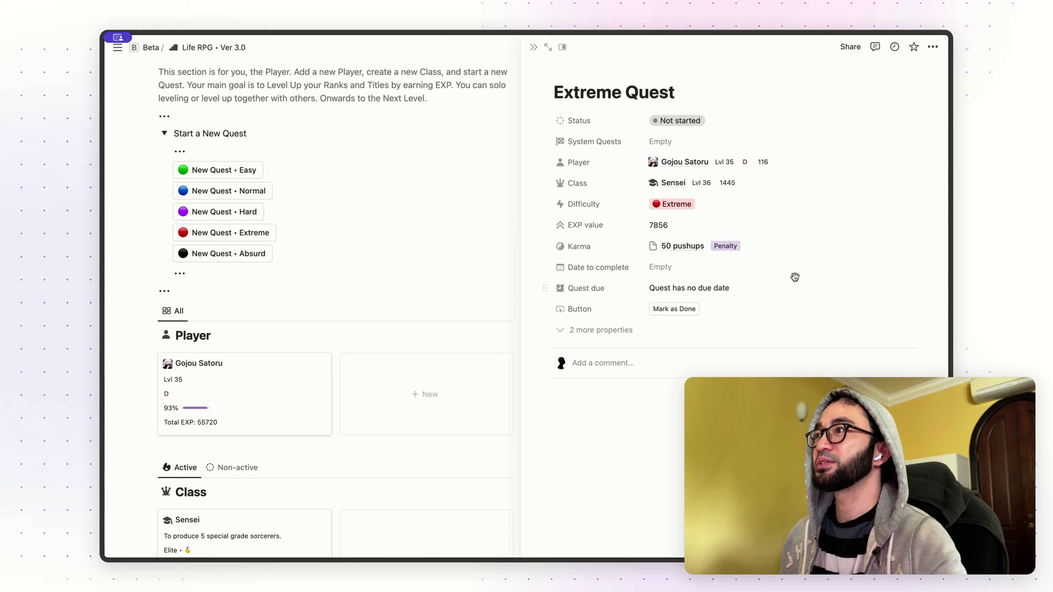
Set the Extreme Quest's completion date to April 7, 2024 and its status to Failed.
left_click(778, 269)
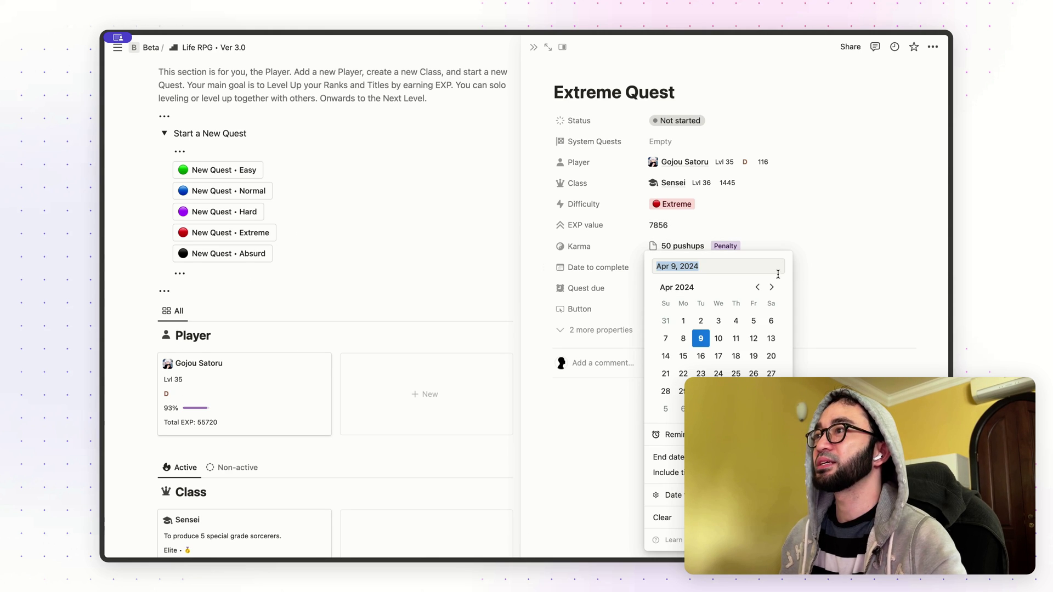
left_click(675, 340)
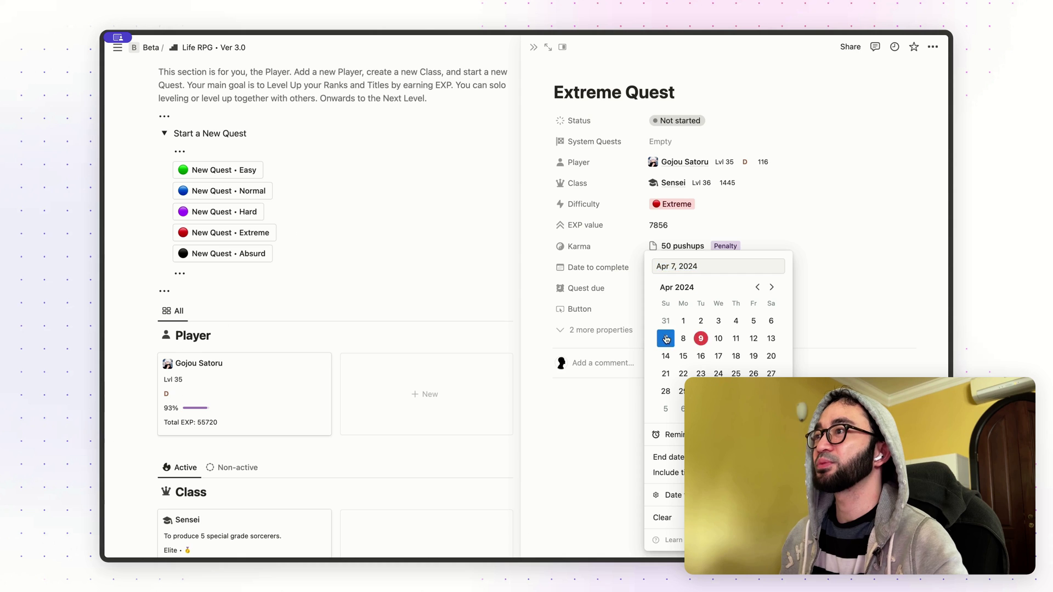
key("Escape")
left_click(689, 121)
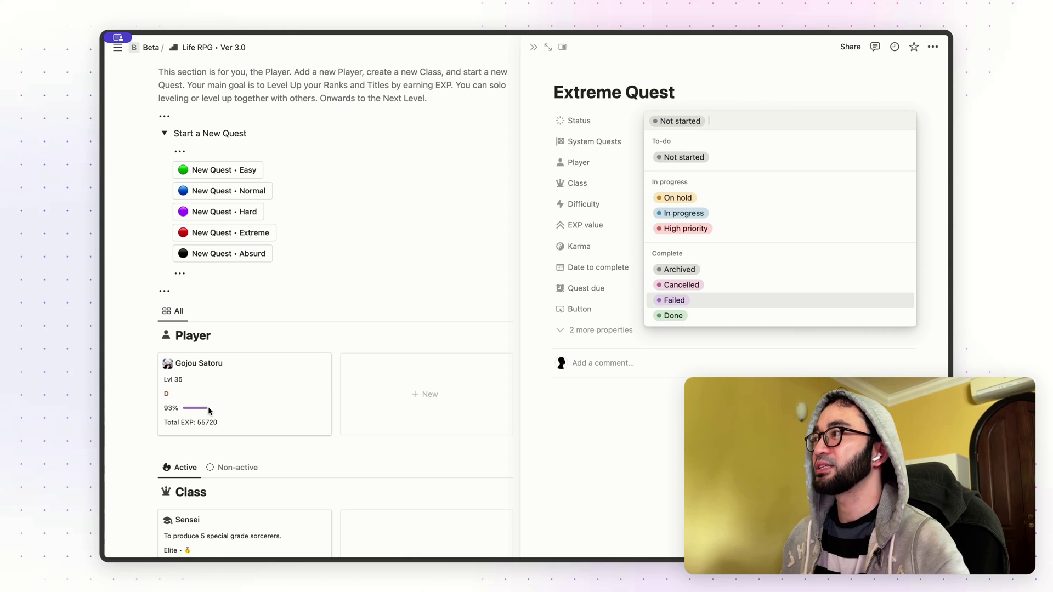
left_click(678, 300)
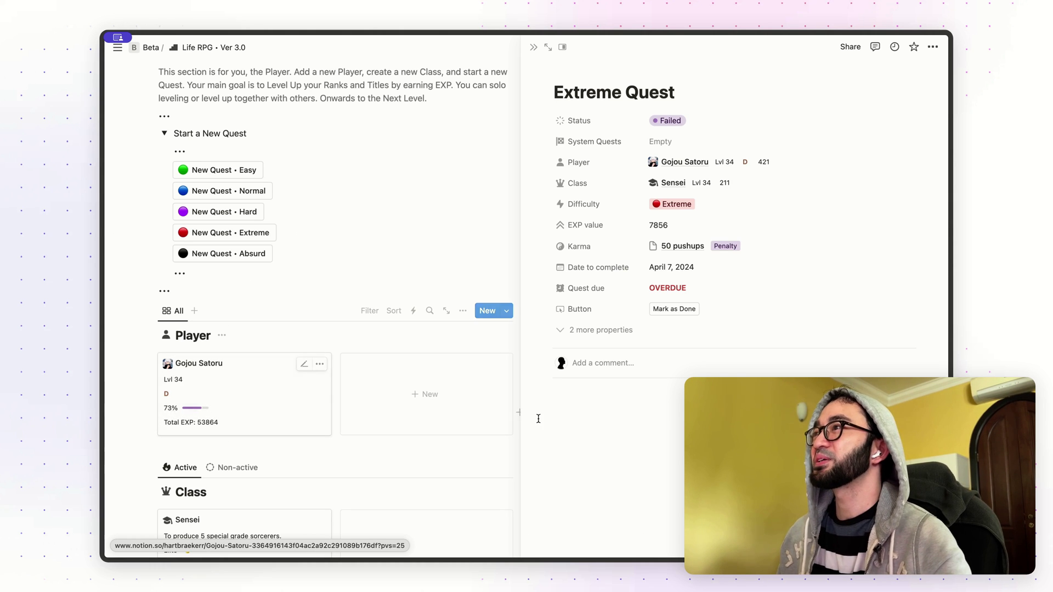
Close the Extreme Quest and move the Absurd Quest from Done to Not started in the Quests Logbook view.
left_click(453, 395)
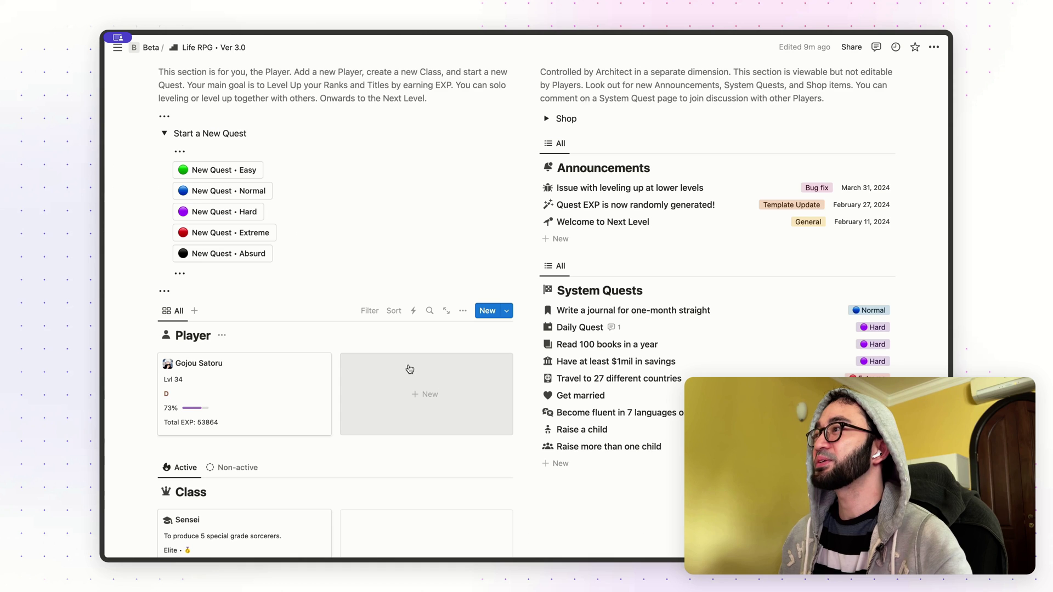
scroll(408, 369, "down", 8)
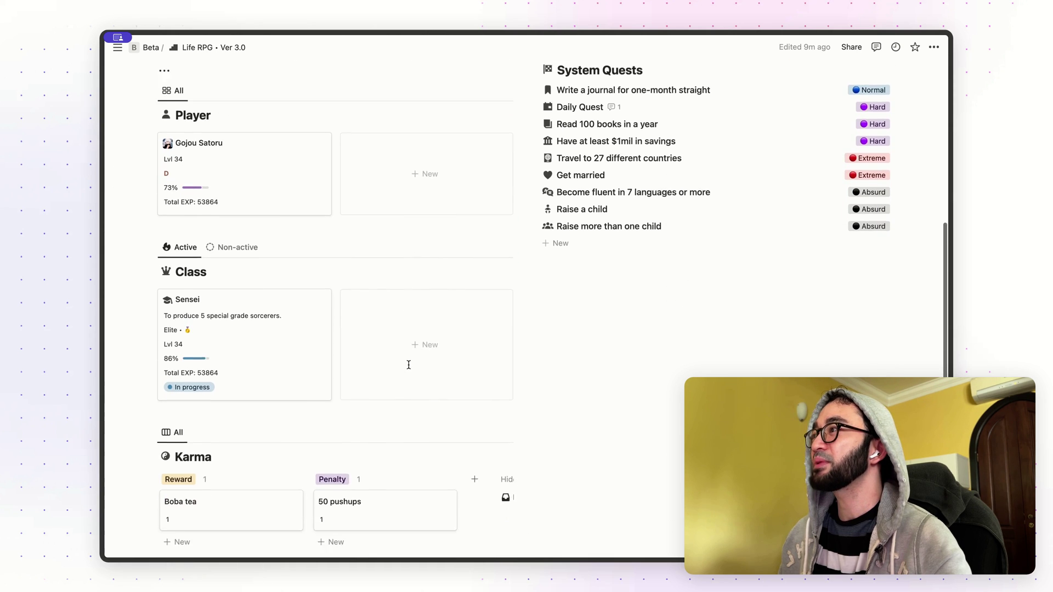
scroll(408, 365, "down", 10)
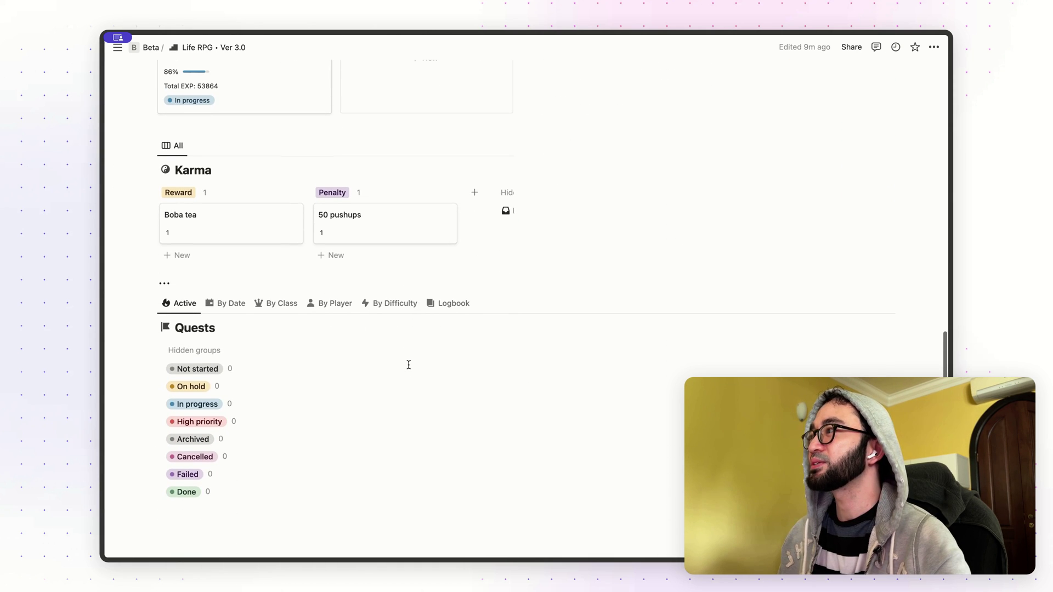
left_click(462, 300)
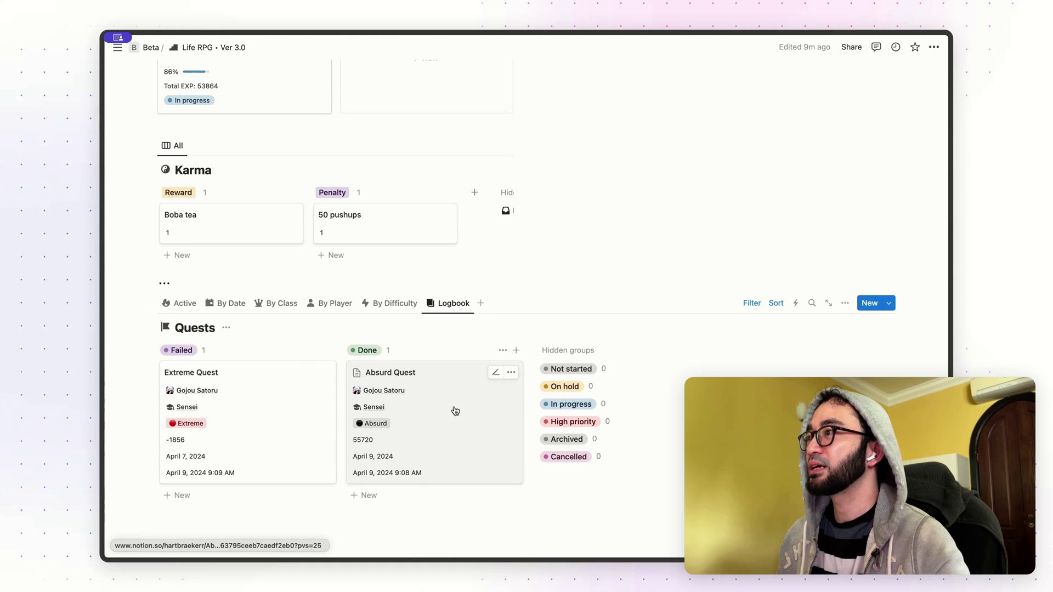
left_click_drag(455, 410, 558, 365)
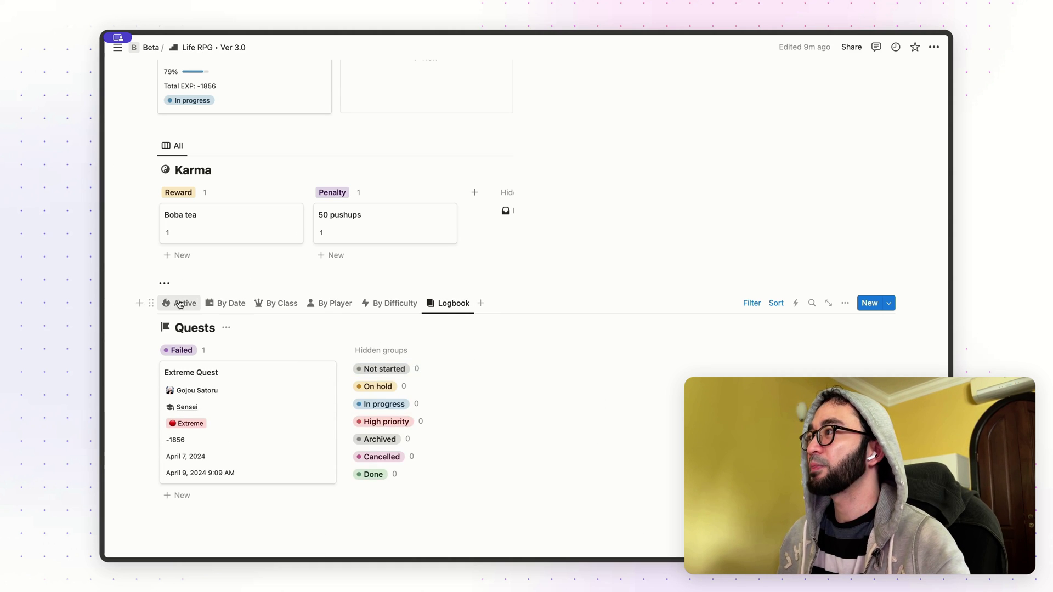
Show the Quest due property in the Quests Active view and place it above the Button property.
left_click(180, 304)
scroll(768, 345, "down", 2)
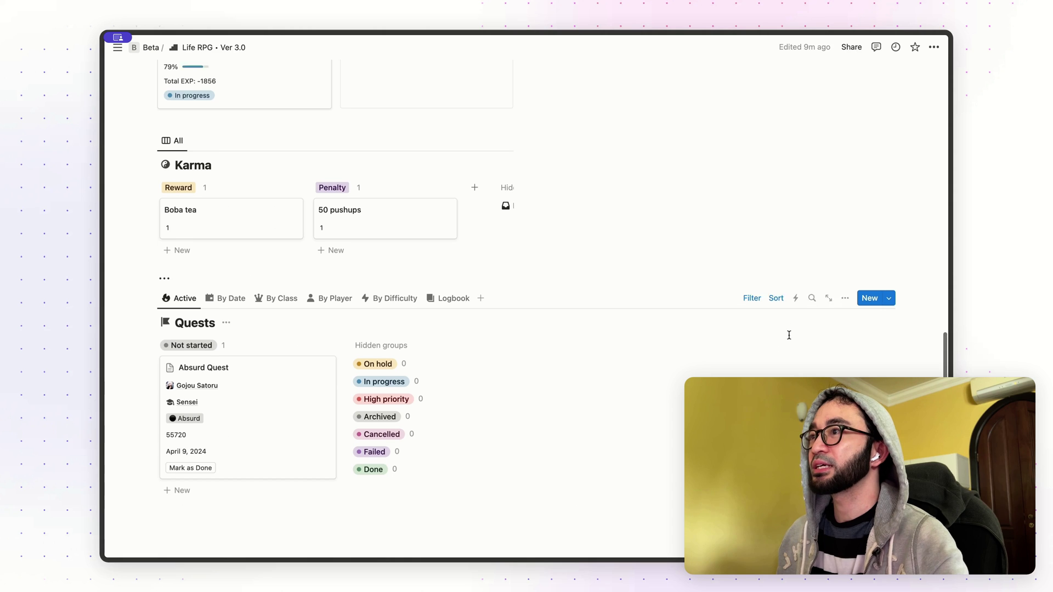
left_click(845, 278)
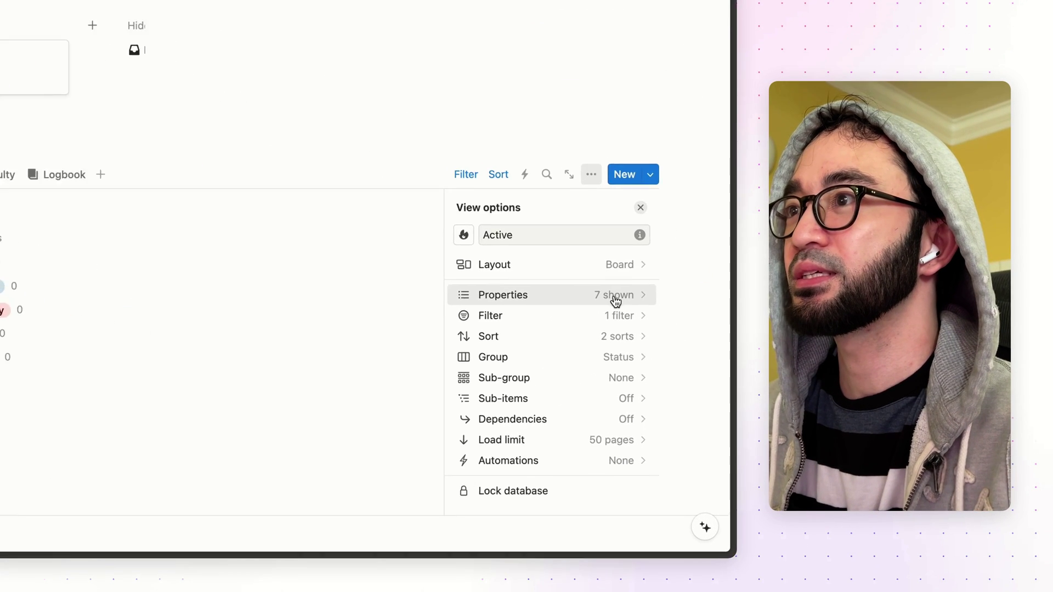
left_click(616, 302)
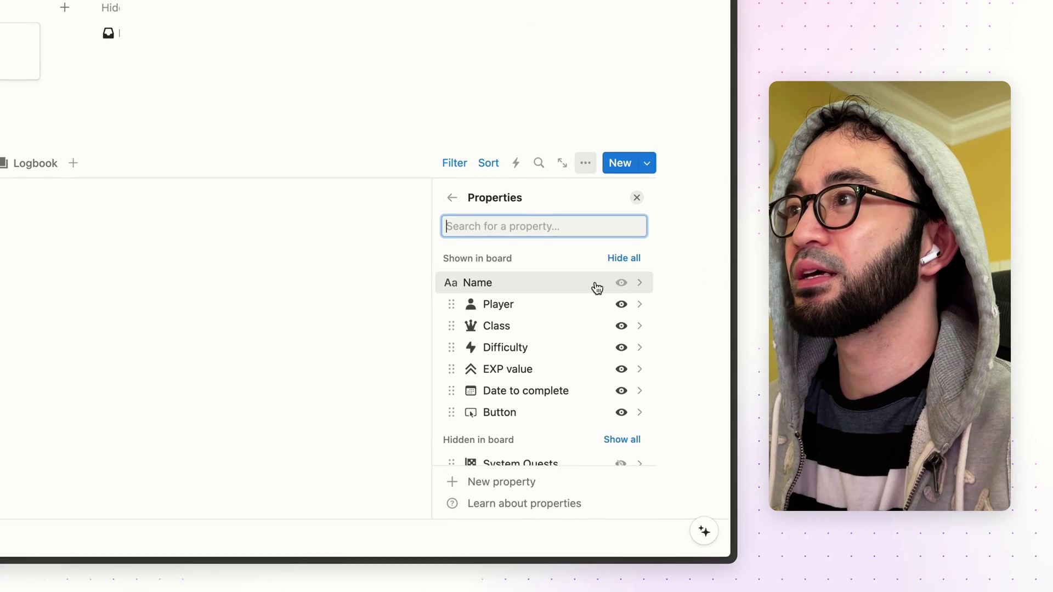
scroll(567, 345, "down", 3)
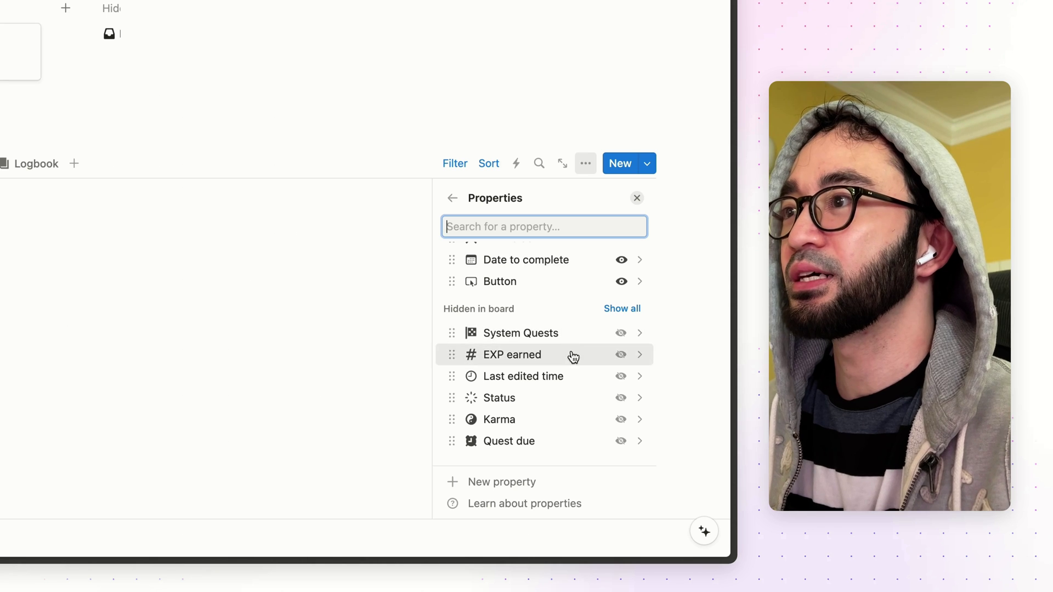
left_click(614, 442)
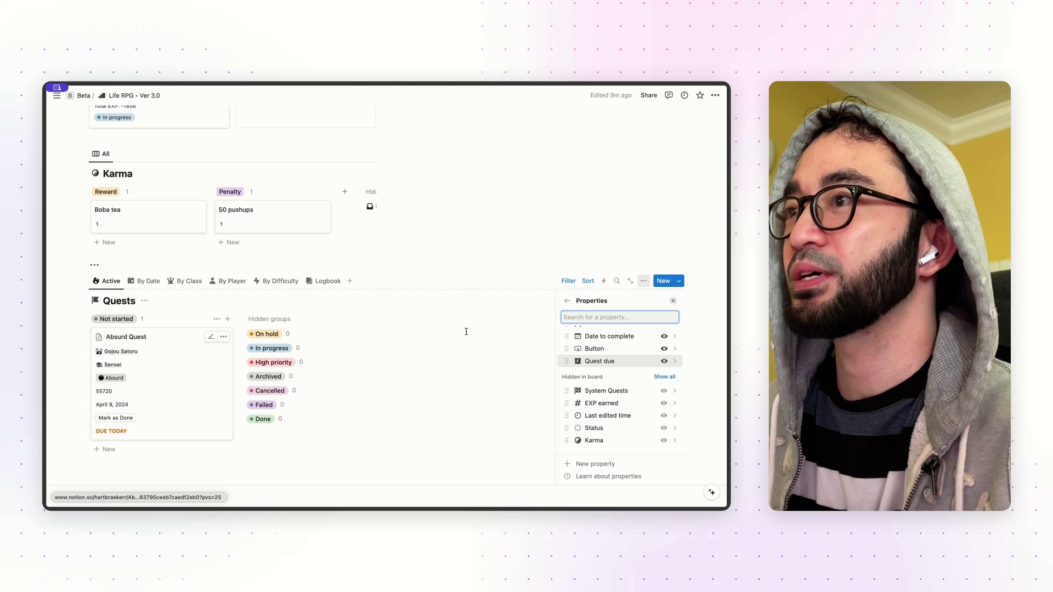
left_click_drag(566, 361, 568, 349)
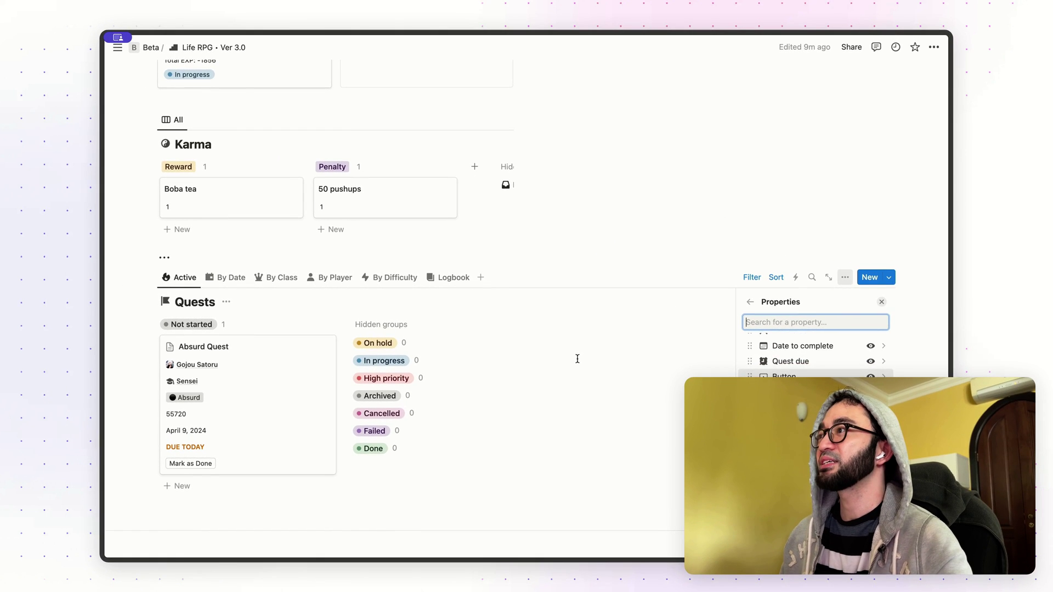
key("Escape")
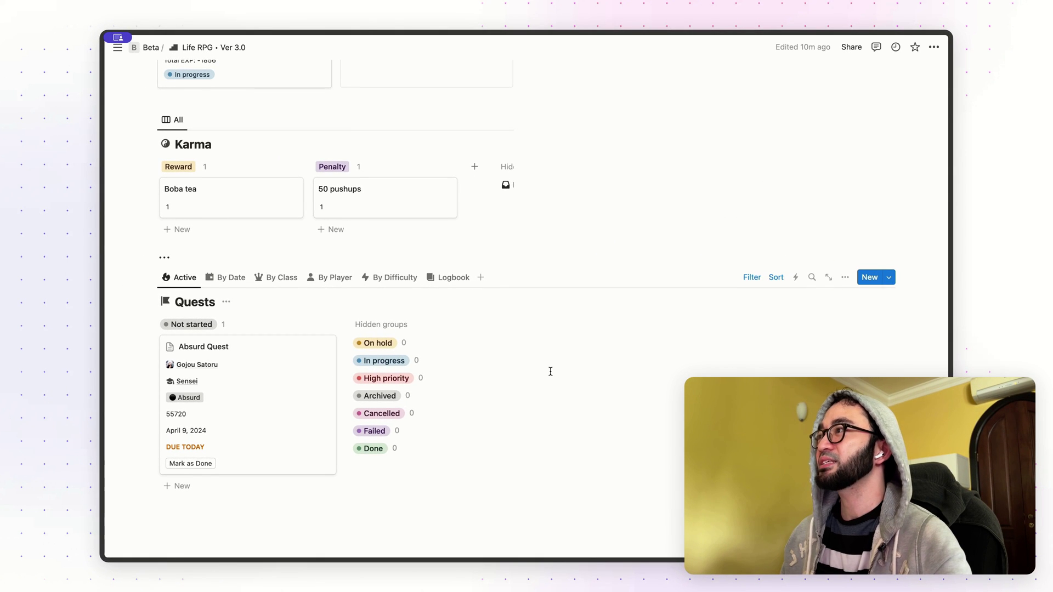
Add the Boba tea reward to the Karma relation of the Extreme Quest in the Logbook view, close the quest and check the dashboard.
scroll(550, 371, "up", 1)
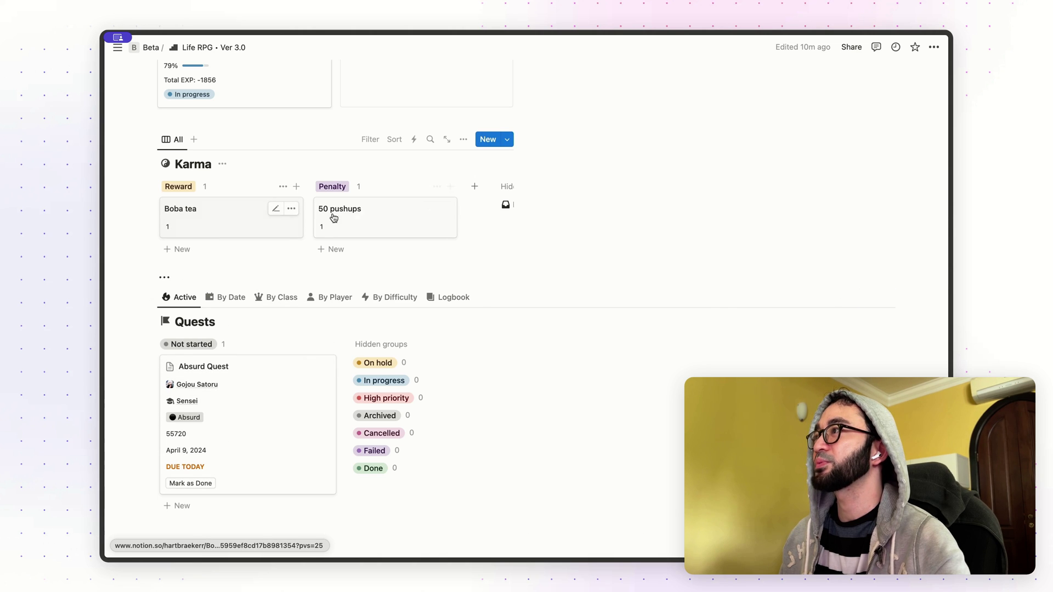
left_click(439, 298)
left_click(267, 413)
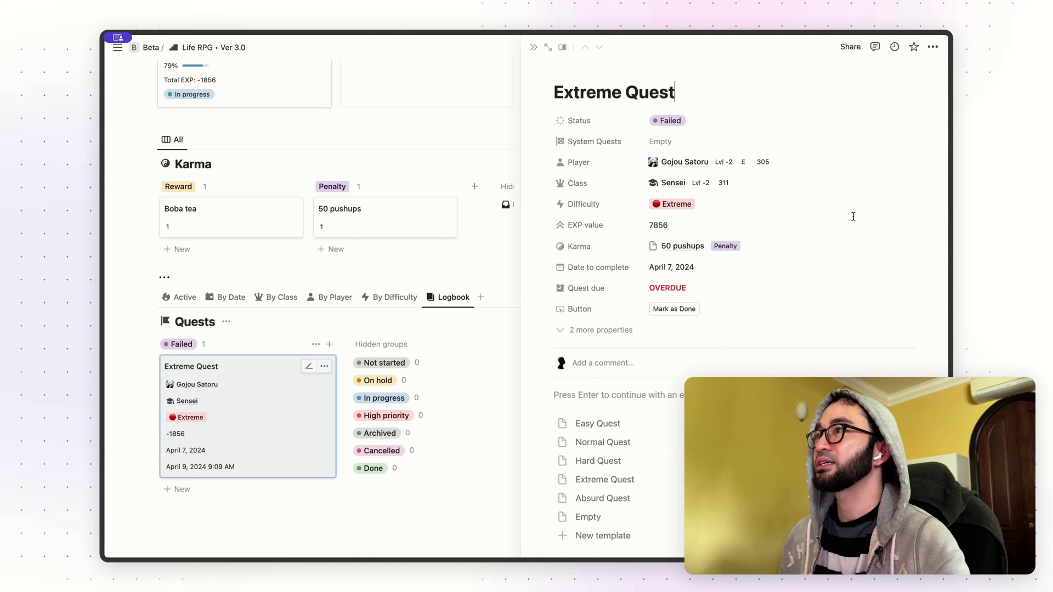
left_click(904, 250)
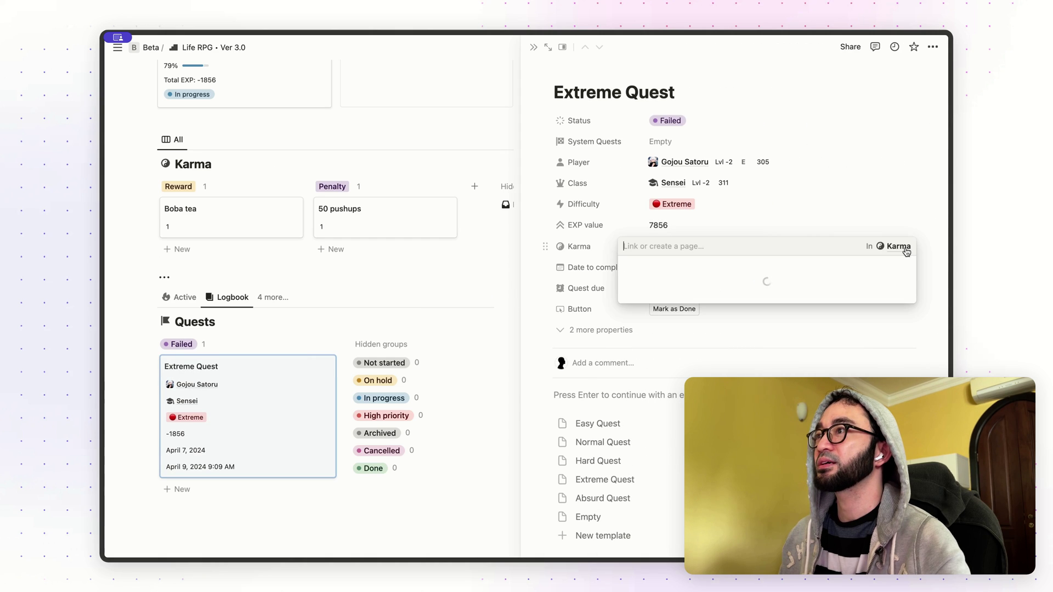
left_click(906, 284)
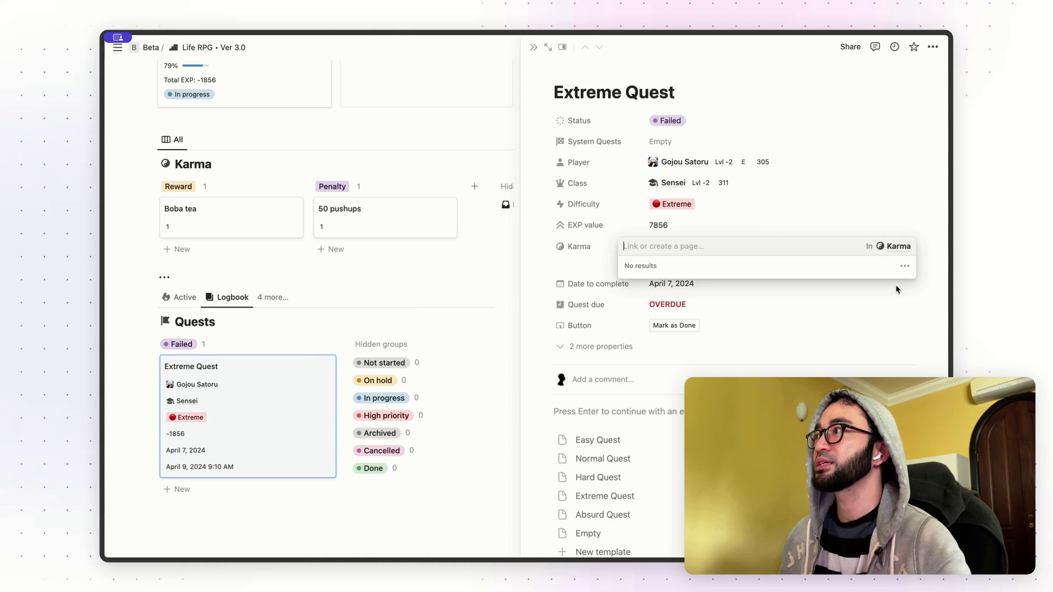
left_click(354, 269)
left_click(378, 262)
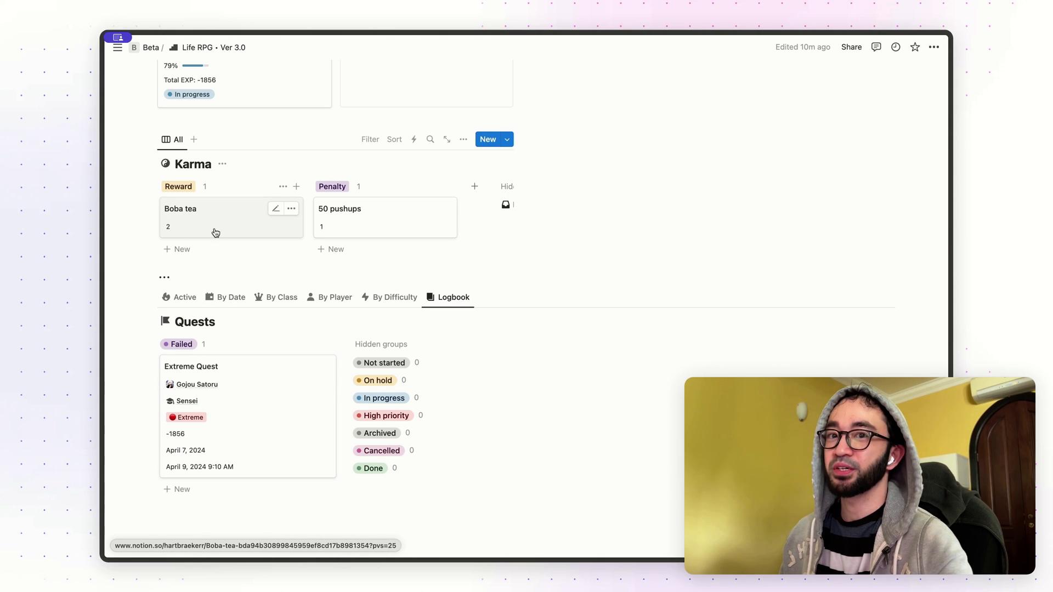
scroll(421, 346, "up", 10)
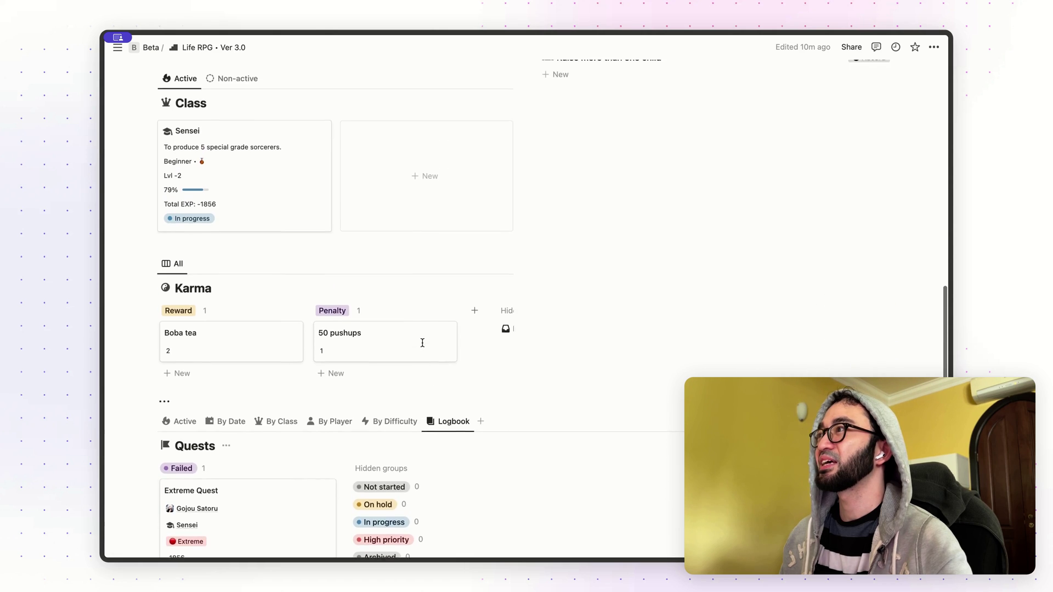
scroll(423, 347, "up", 5)
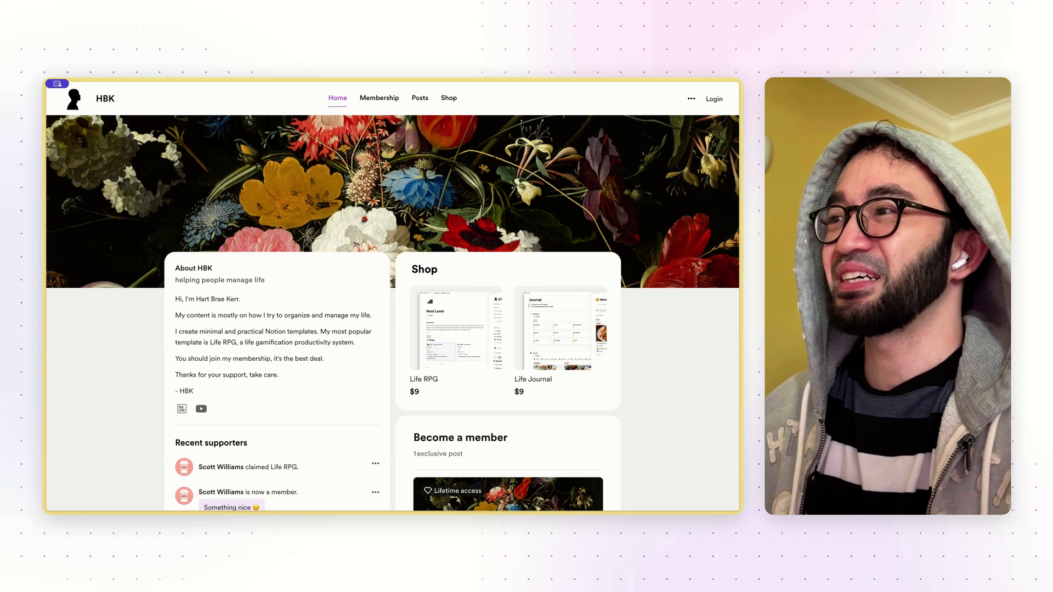
Switch to the HBK shop page and look at the Life RPG template's product details.
scroll(554, 314, "down", 1)
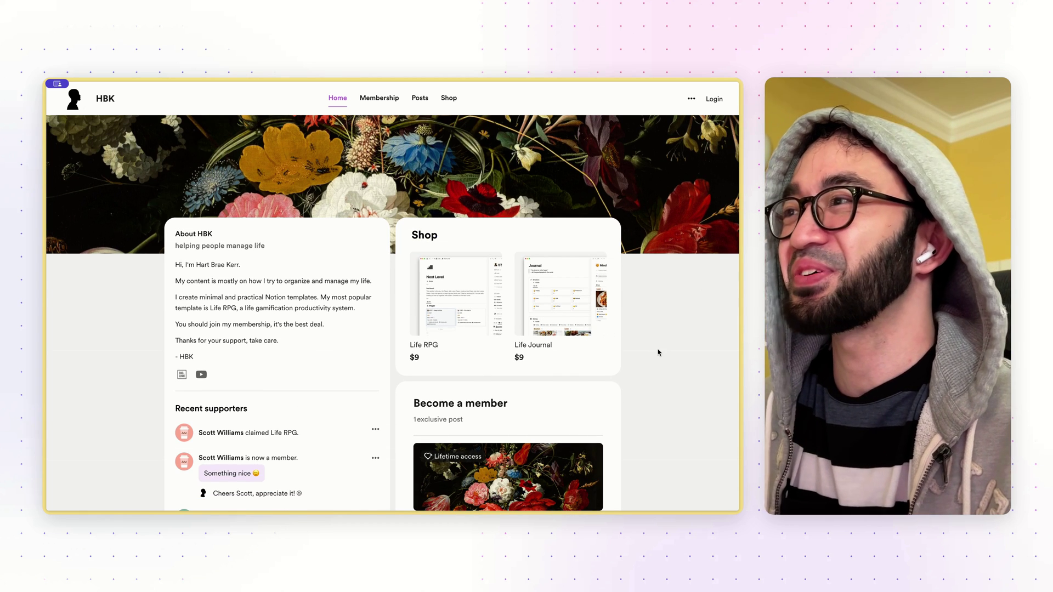
scroll(660, 352, "down", 1)
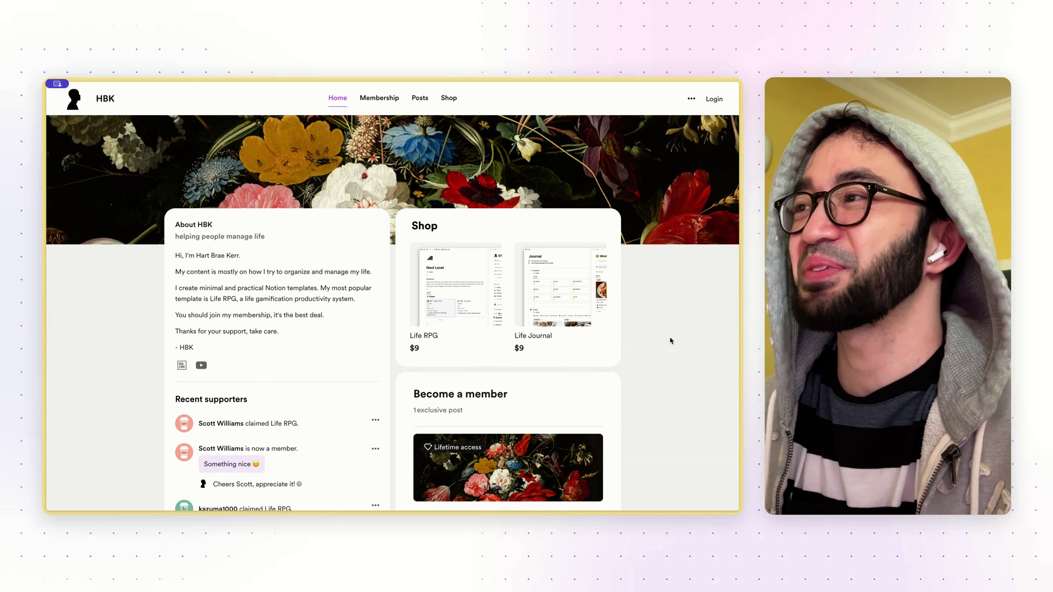
scroll(690, 341, "up", 2)
scroll(689, 341, "down", 1)
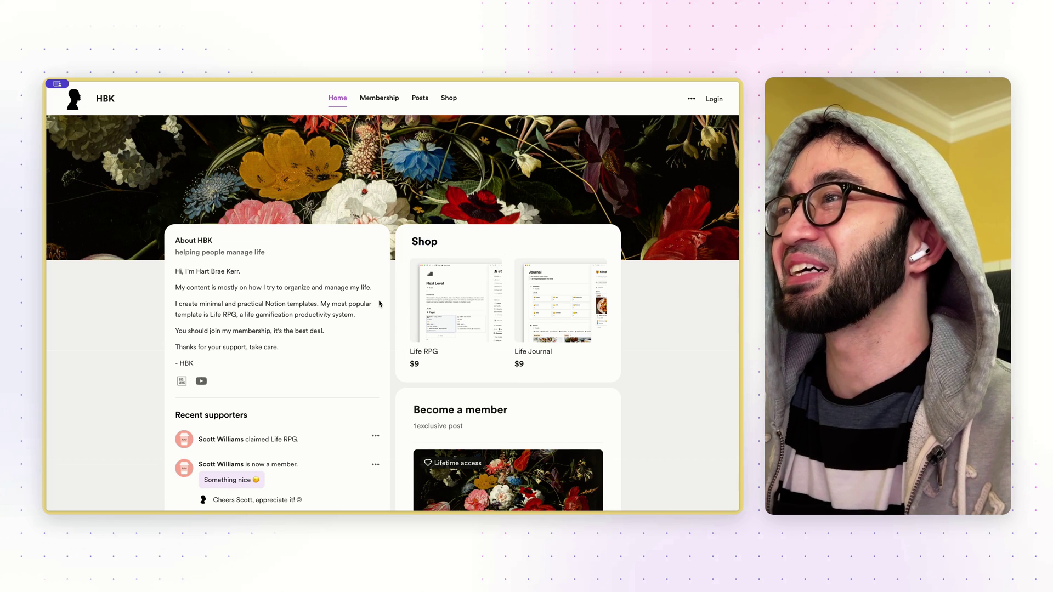
scroll(445, 266, "down", 2)
left_click(444, 266)
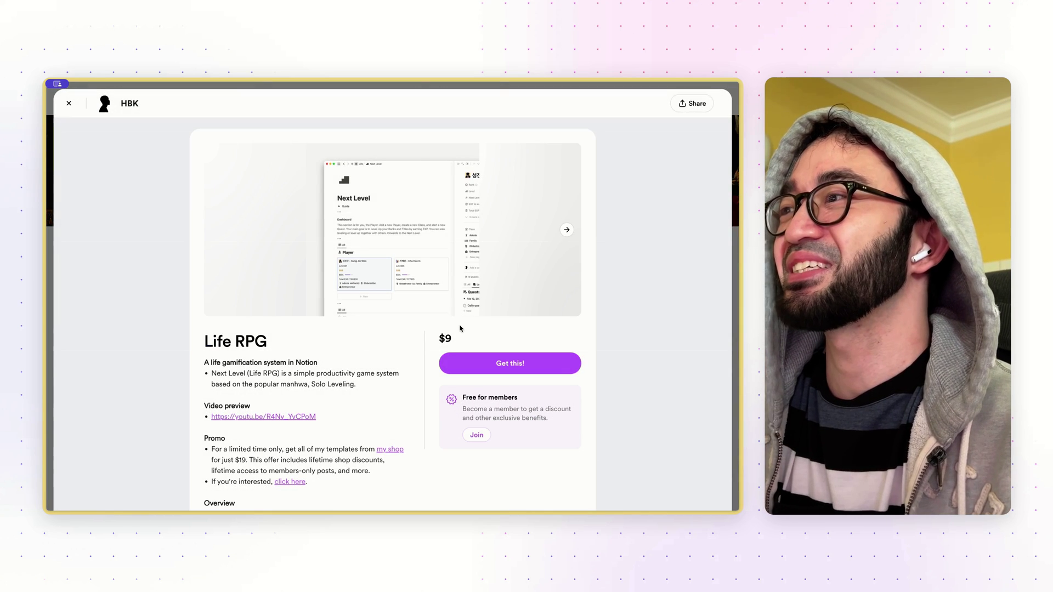
key("Escape")
Examine the Shadow Garden membership offer and the shop items on the HBK page.
scroll(522, 373, "down", 5)
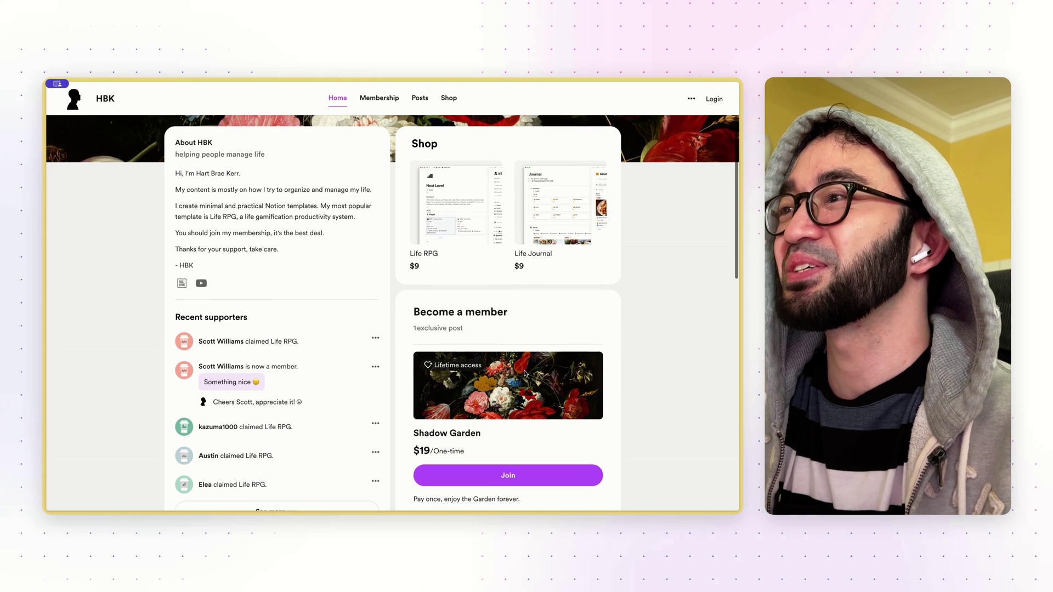
scroll(522, 372, "down", 1)
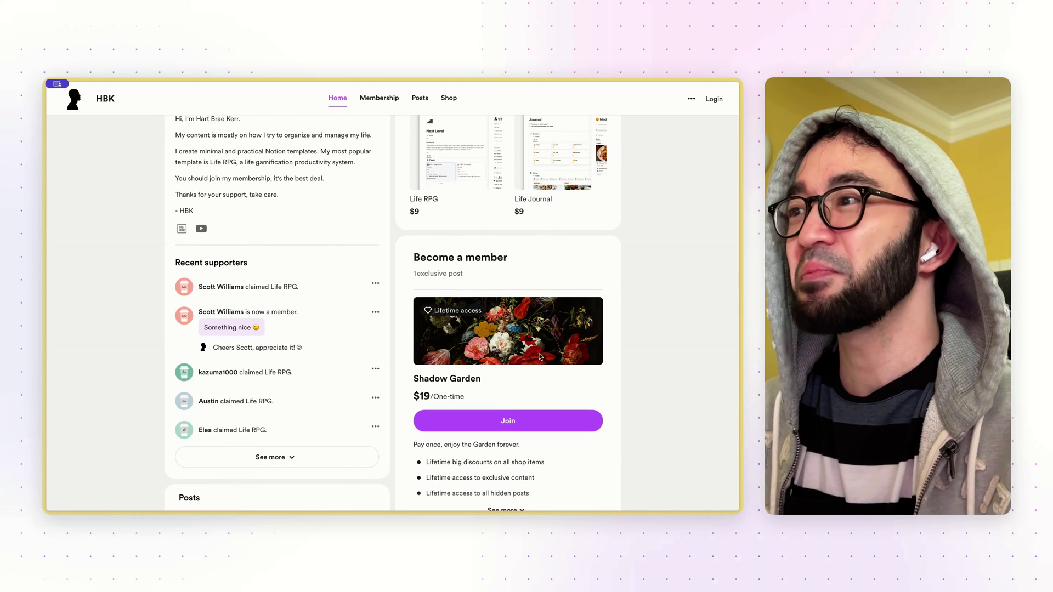
scroll(520, 360, "down", 1)
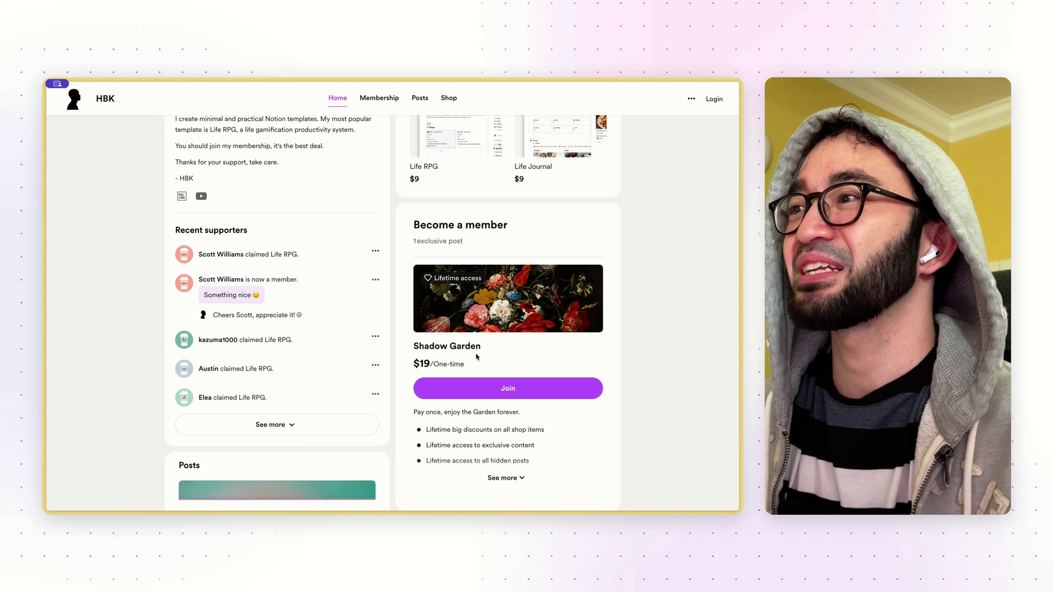
scroll(477, 359, "up", 7)
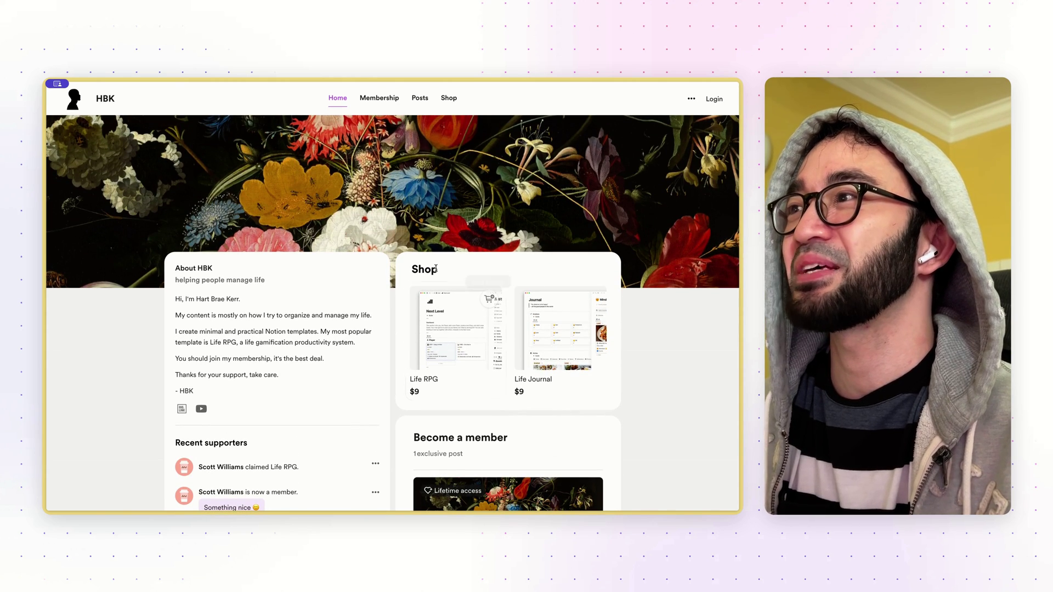
scroll(415, 215, "down", 5)
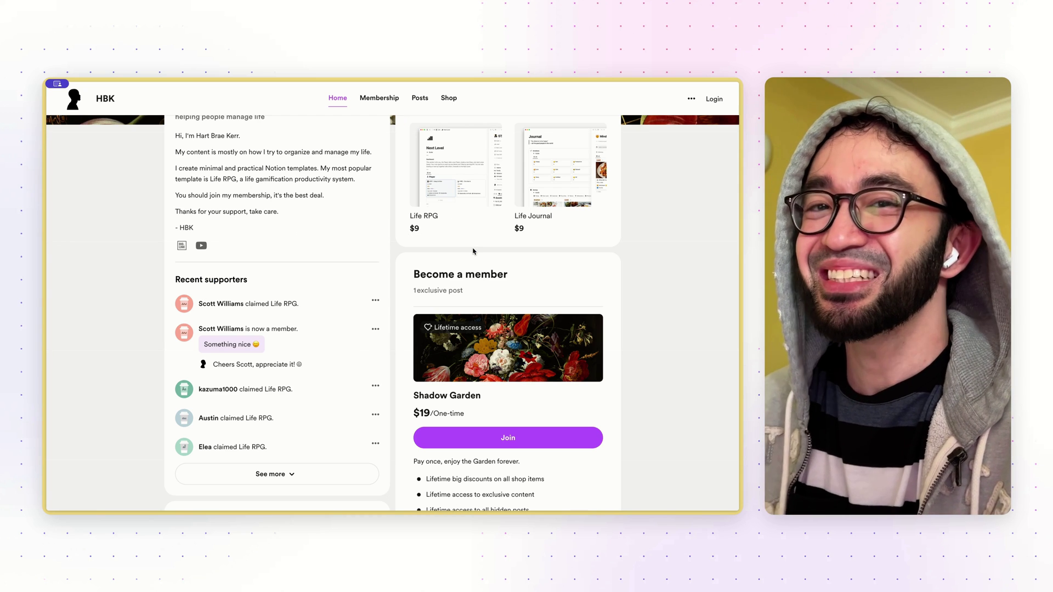
scroll(474, 251, "up", 3)
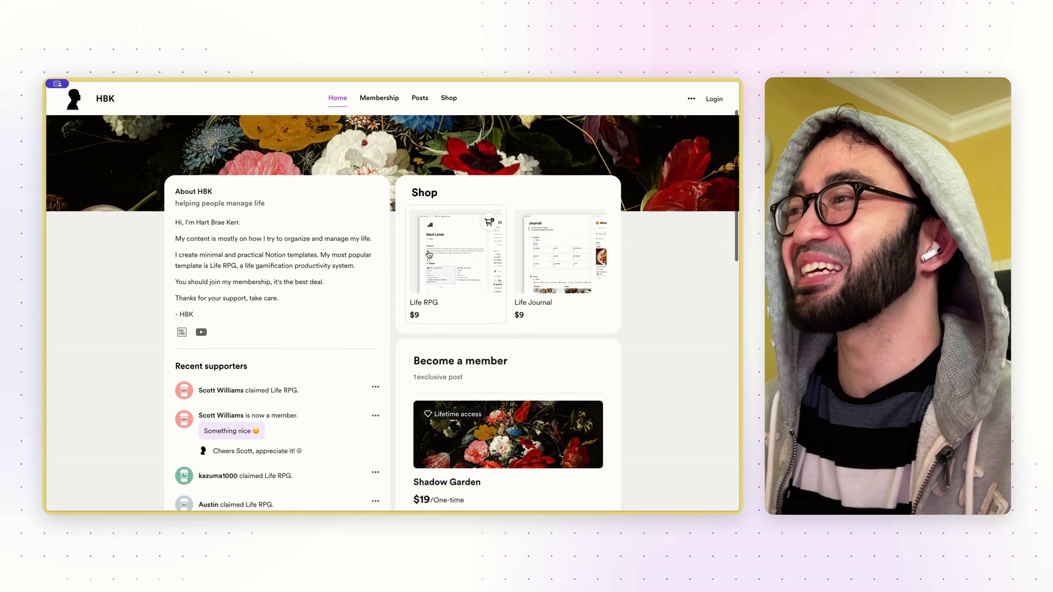
scroll(292, 356, "down", 3)
scroll(291, 308, "up", 3)
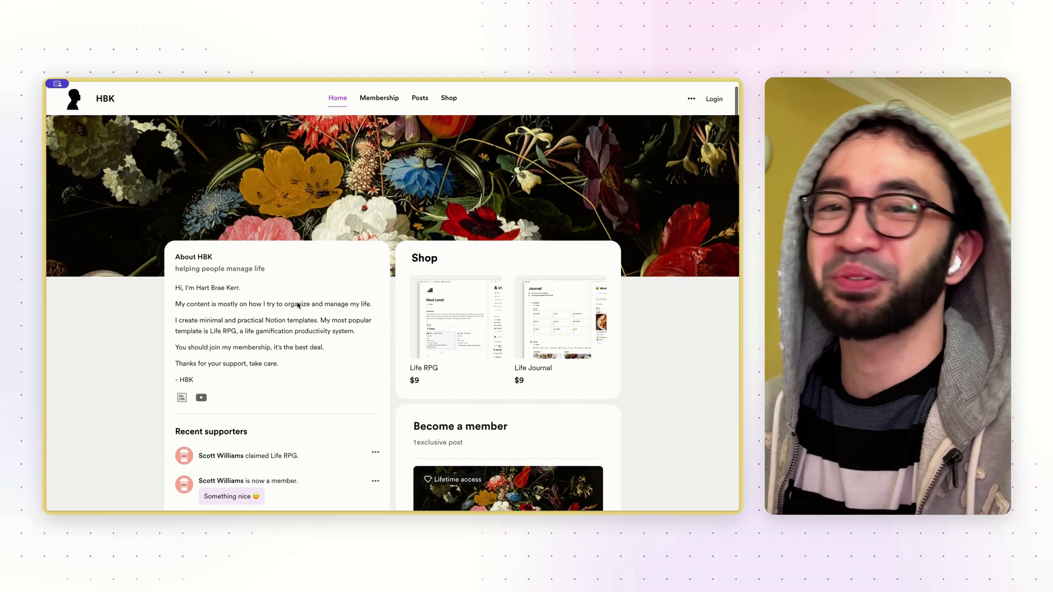